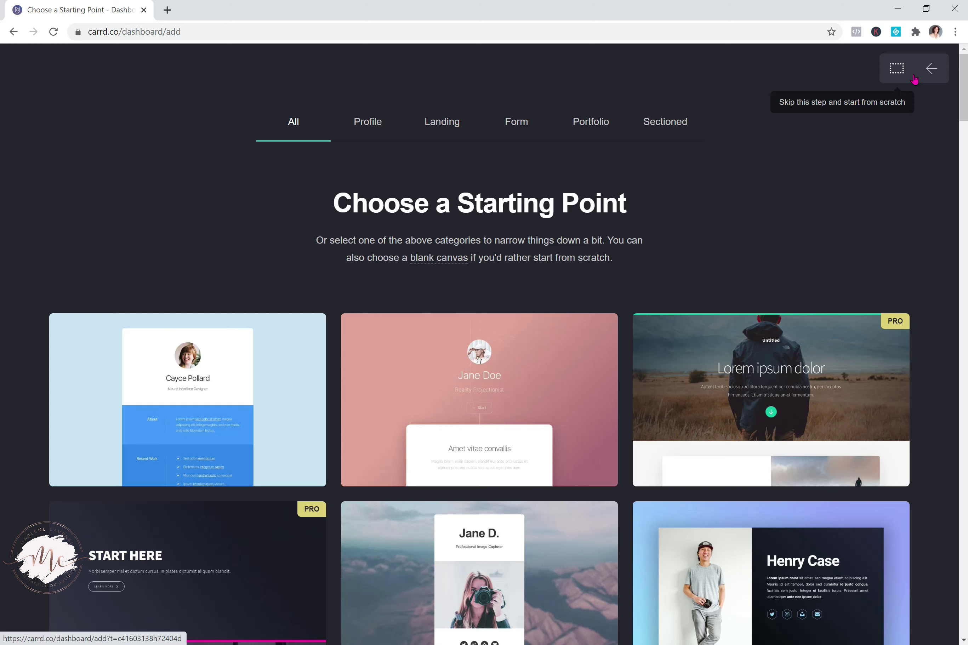
pyautogui.moveTo(963, 95); pyautogui.dragTo(959, 461)
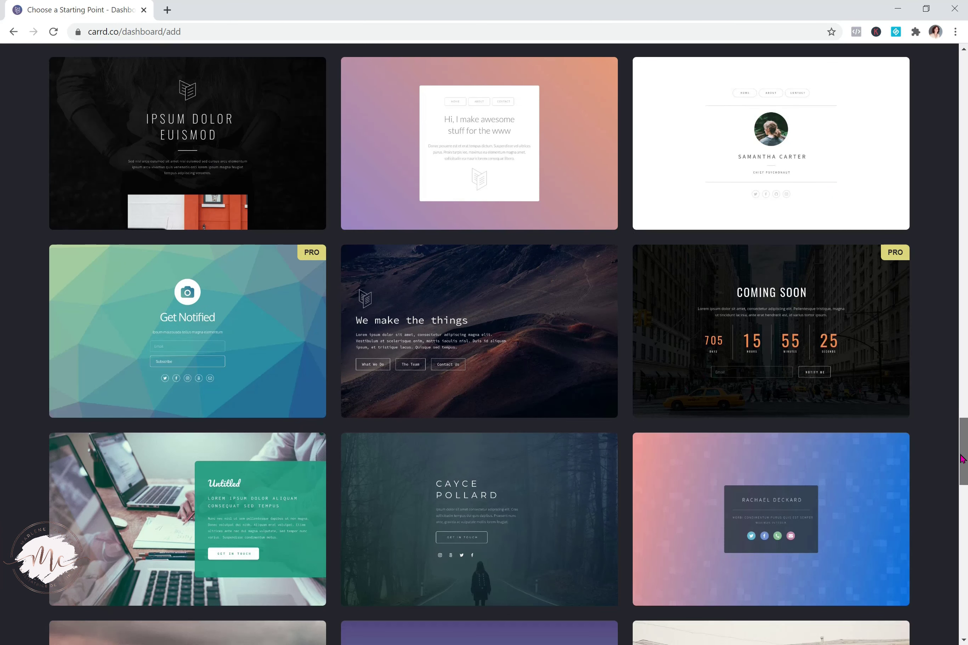
pyautogui.moveTo(675, 446)
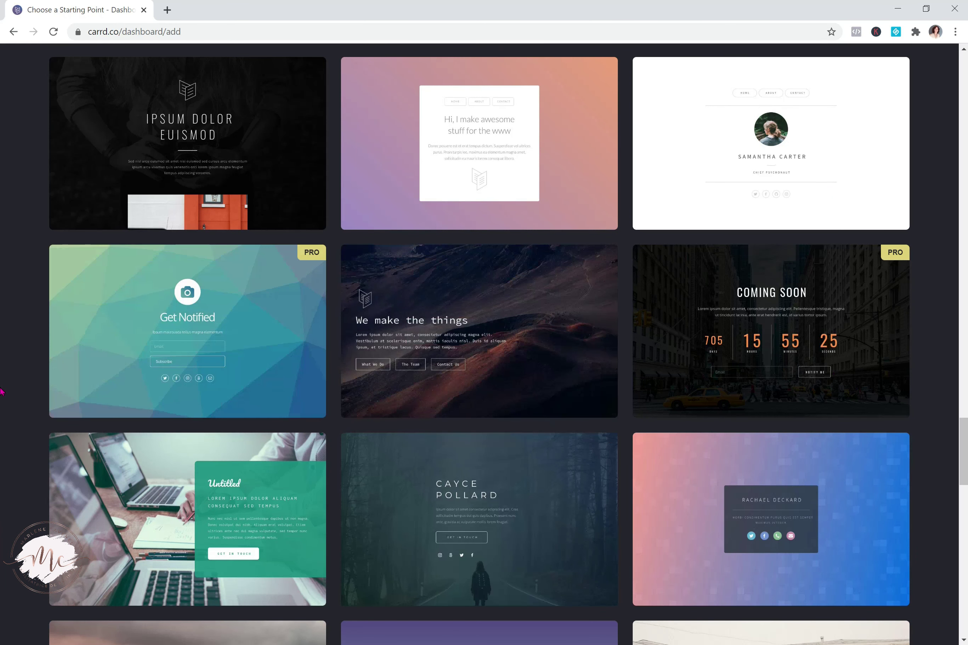
pyautogui.scroll(-8, 1, 391)
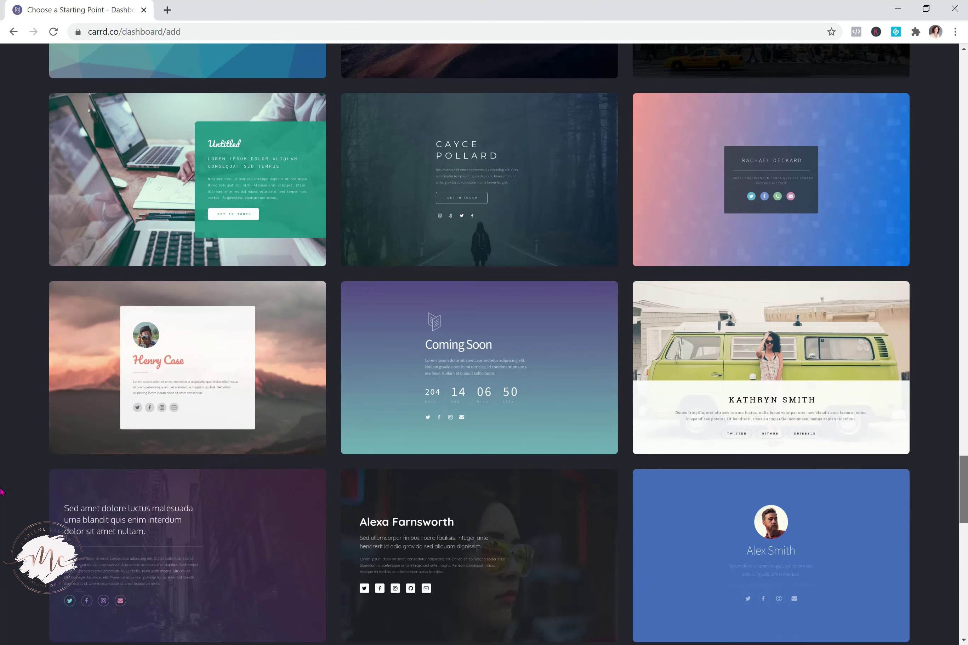
pyautogui.scroll(-7, 1, 492)
pyautogui.scroll(-5, 2, 516)
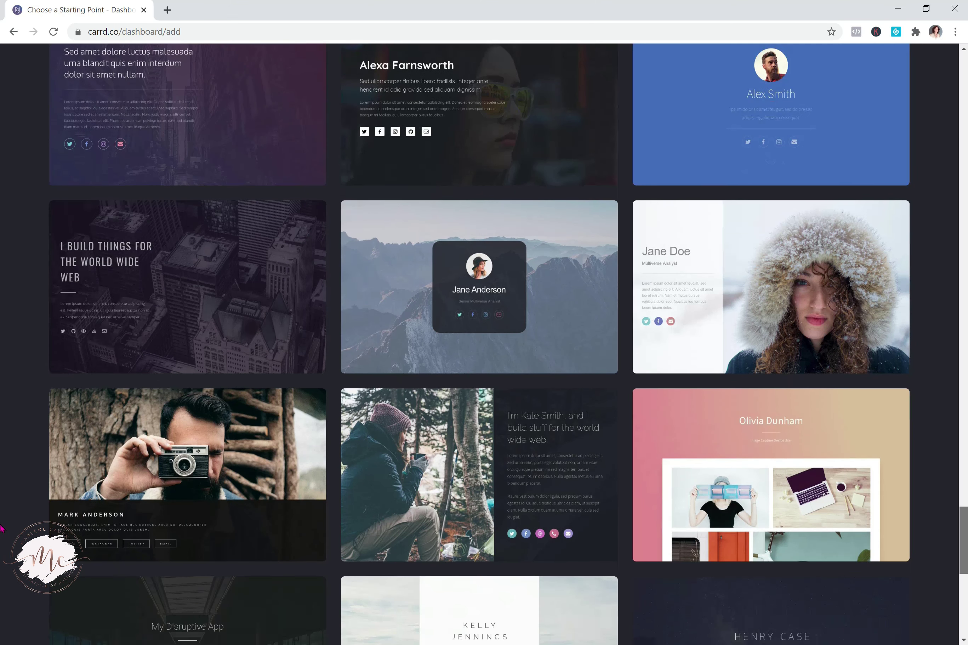
pyautogui.scroll(-2, 1, 533)
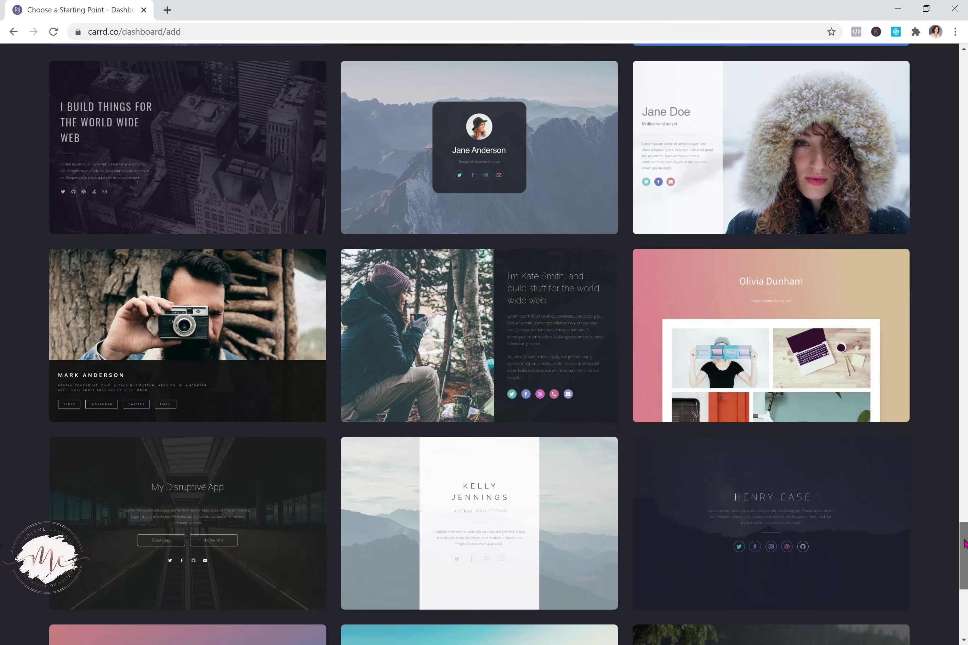
pyautogui.scroll(-7, 963, 543)
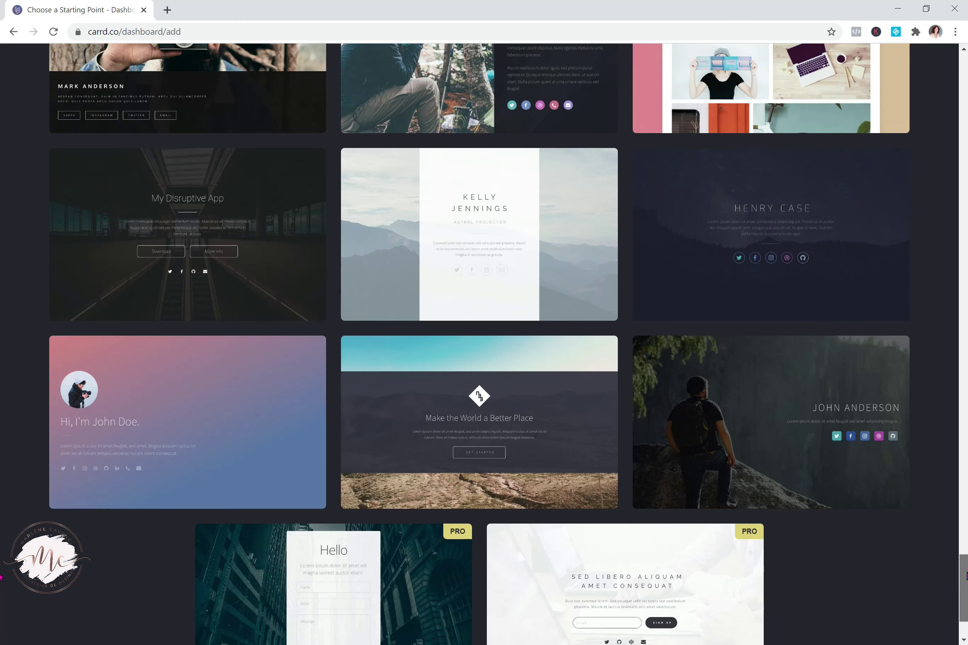
pyautogui.scroll(-1, 1, 581)
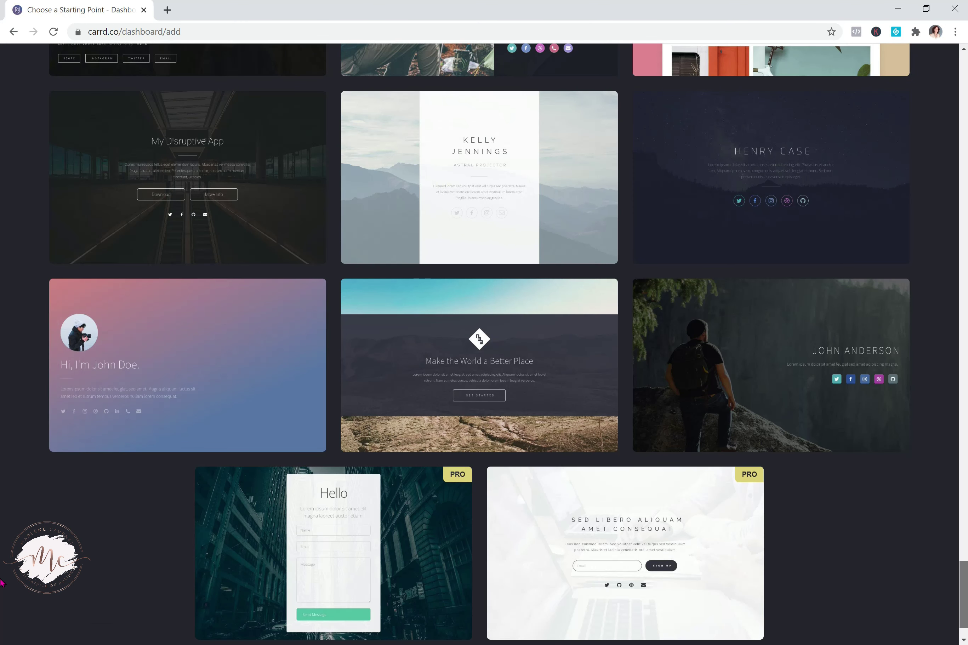
pyautogui.scroll(20, 1, 582)
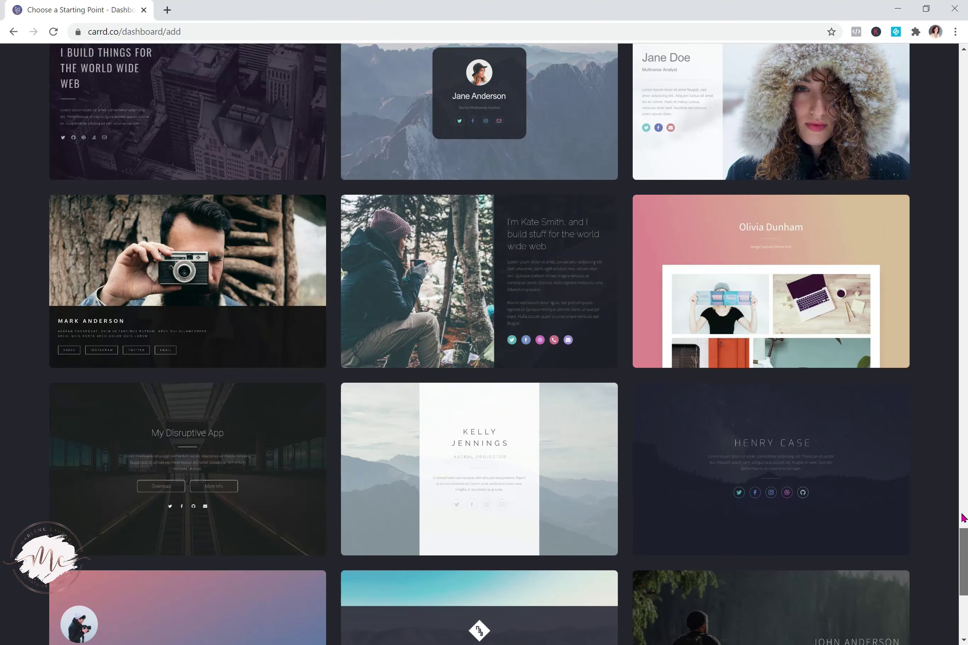
pyautogui.scroll(20, 2, 385)
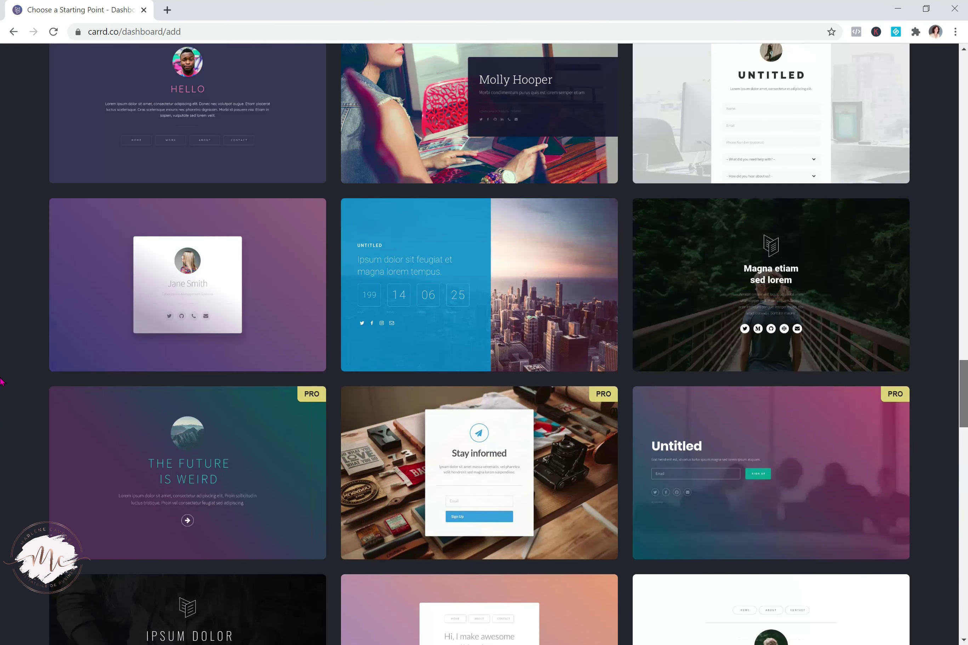
pyautogui.scroll(-1, 2, 313)
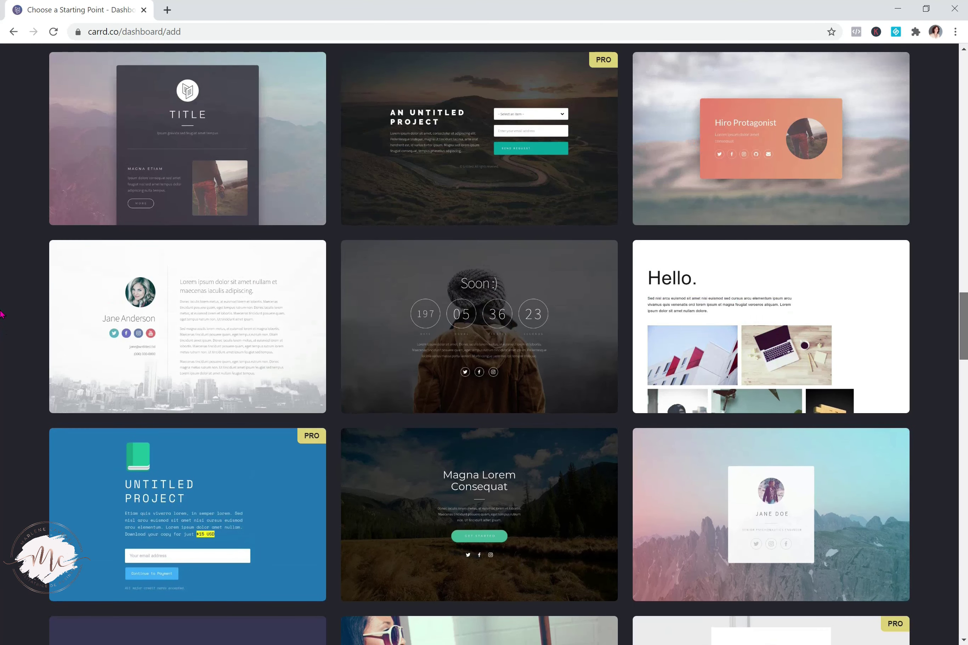
pyautogui.scroll(17, 2, 313)
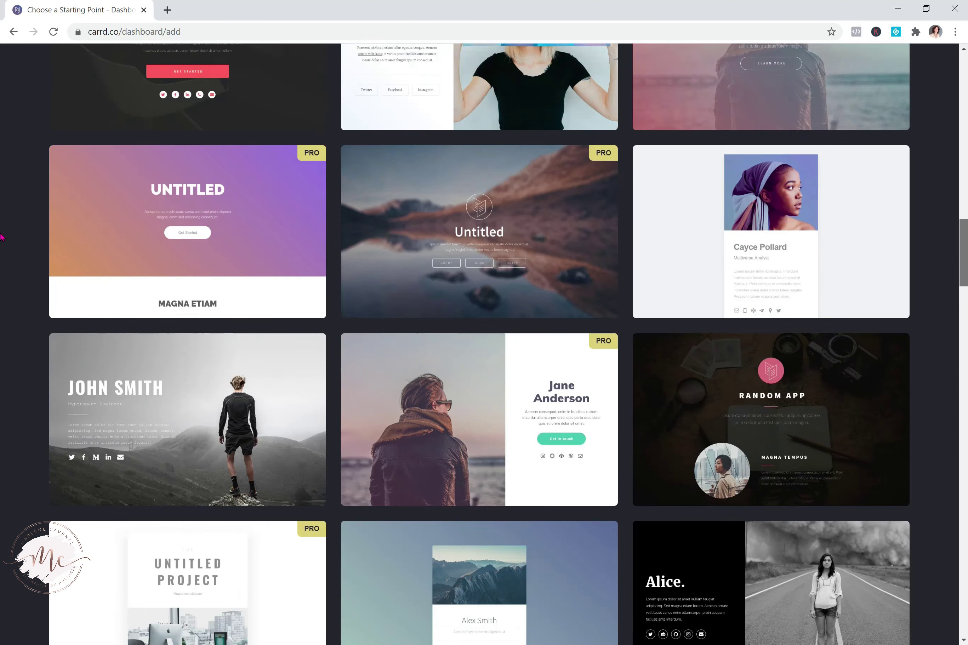
pyautogui.scroll(3, 2, 236)
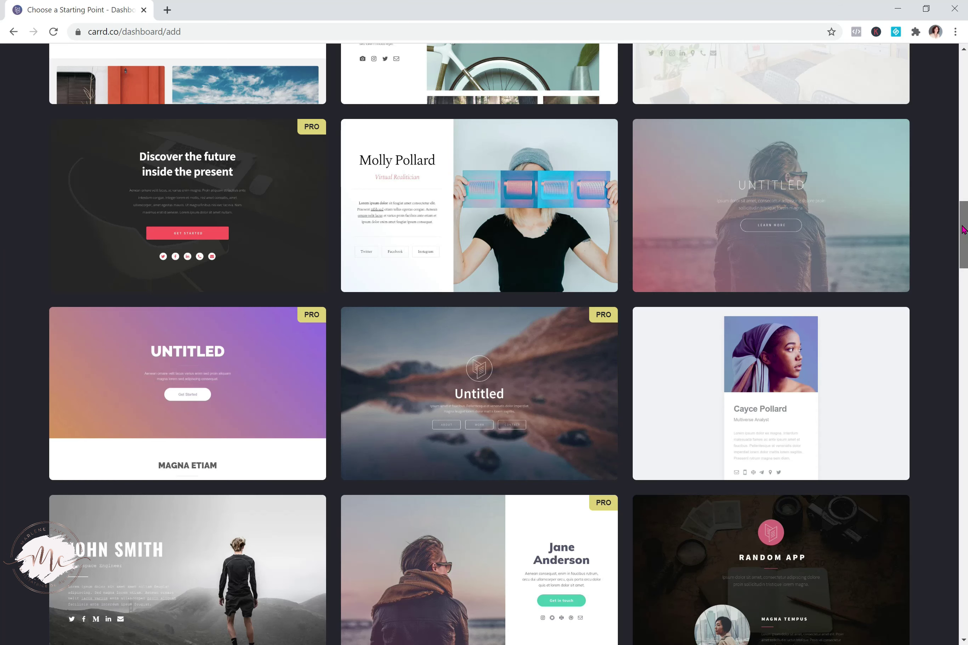
pyautogui.scroll(14, 1, 223)
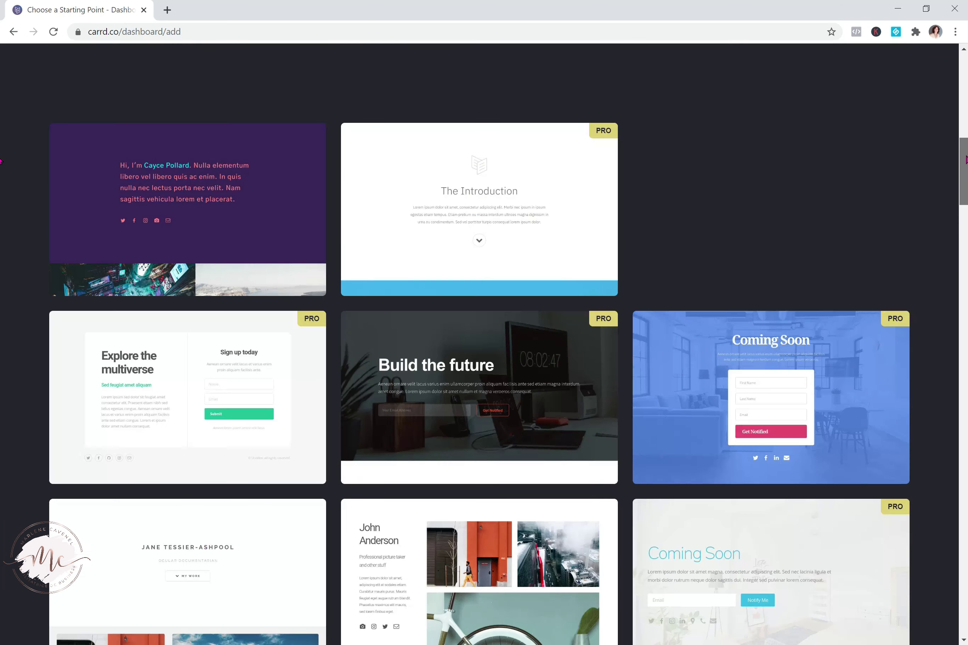
pyautogui.moveTo(965, 159); pyautogui.dragTo(965, 110)
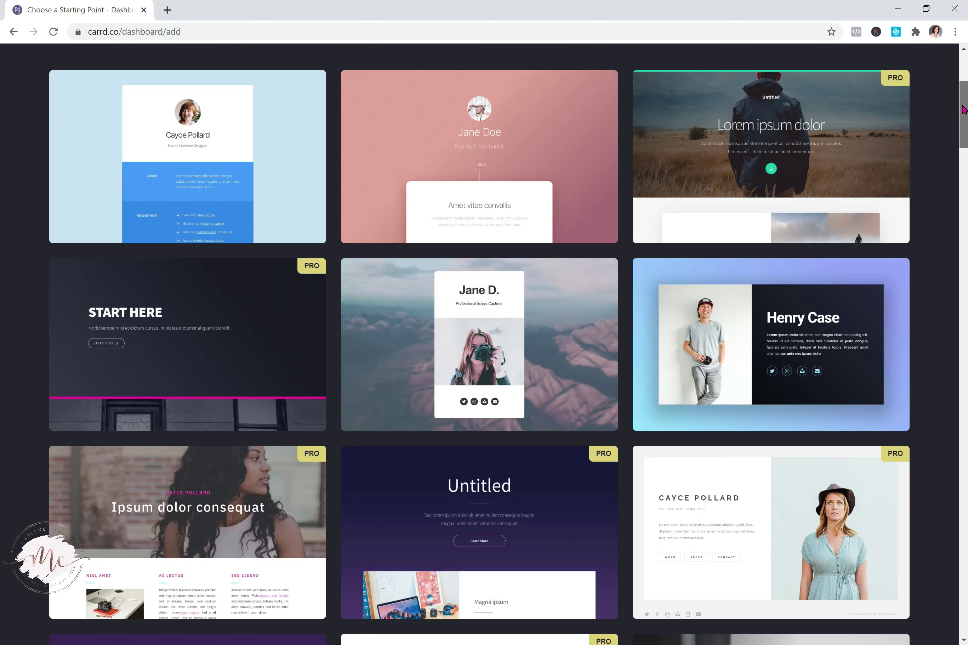
pyautogui.moveTo(964, 109); pyautogui.dragTo(965, 88)
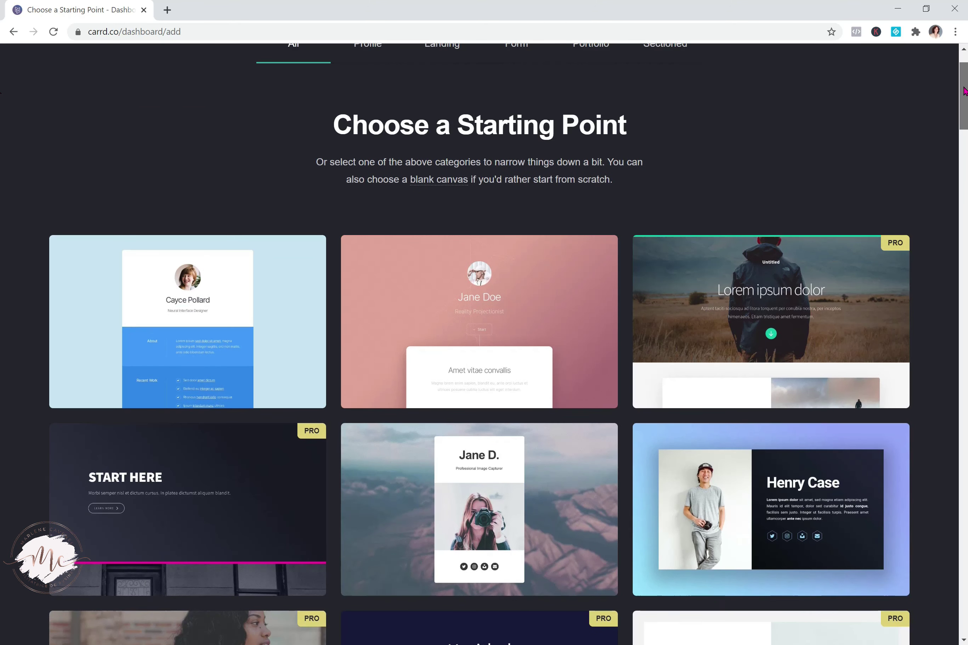
pyautogui.scroll(-8, 3, 100)
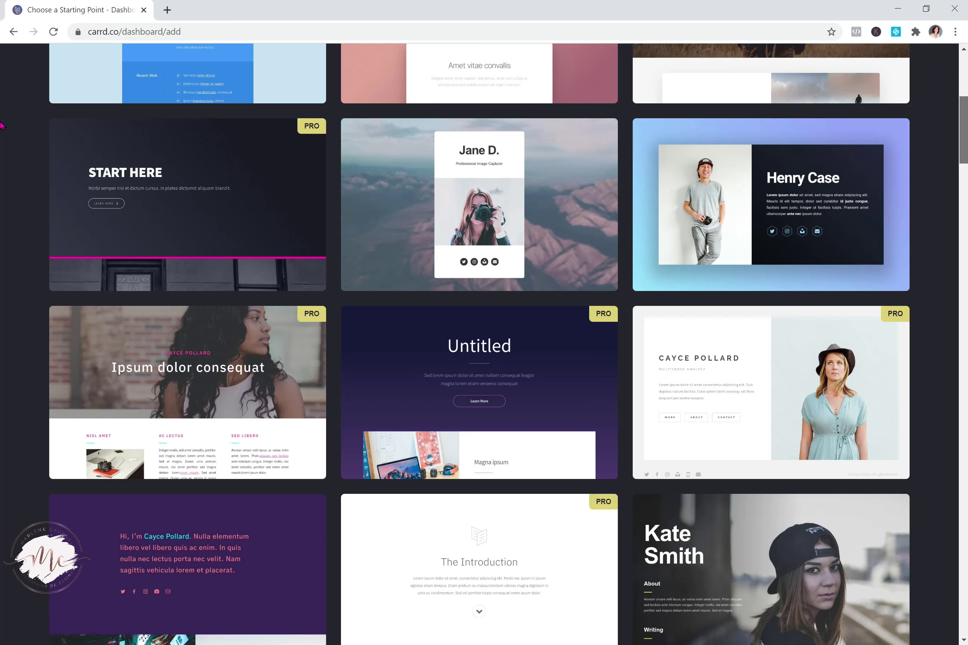
pyautogui.scroll(-1, 1, 125)
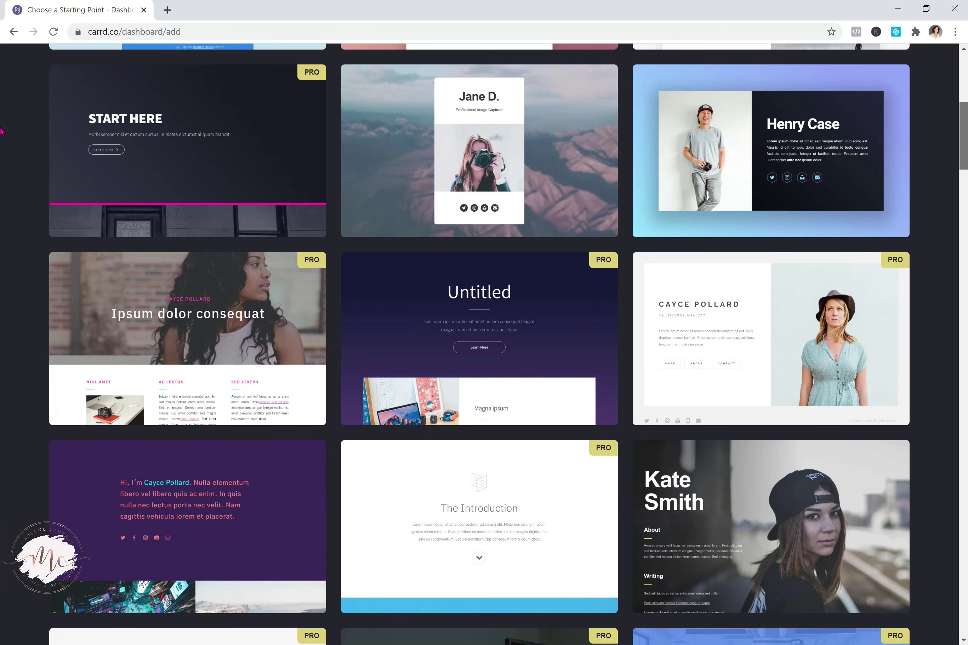
pyautogui.scroll(-4, 2, 132)
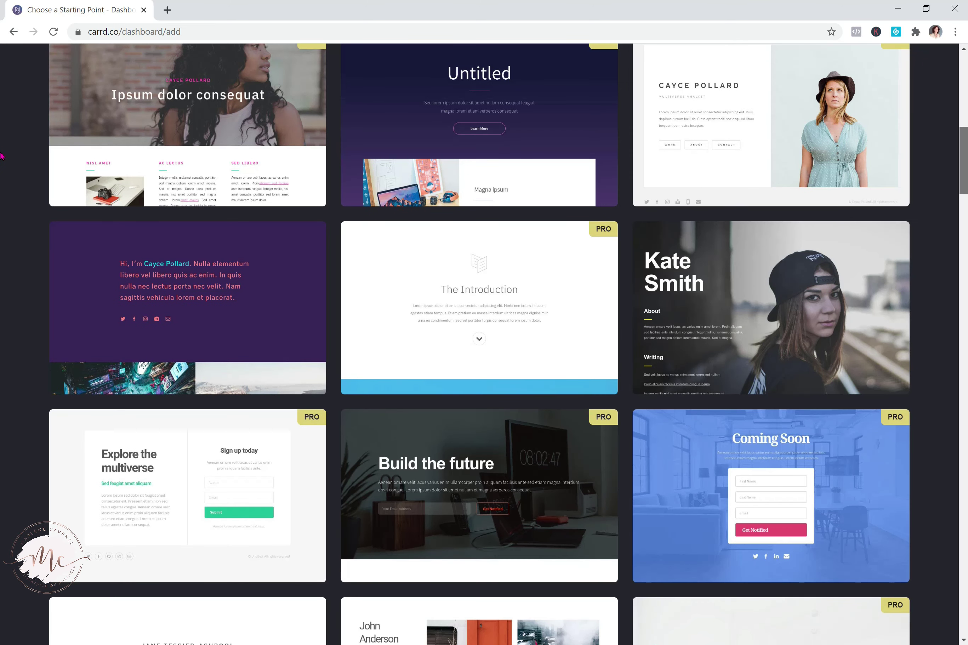
pyautogui.scroll(-3, 1, 156)
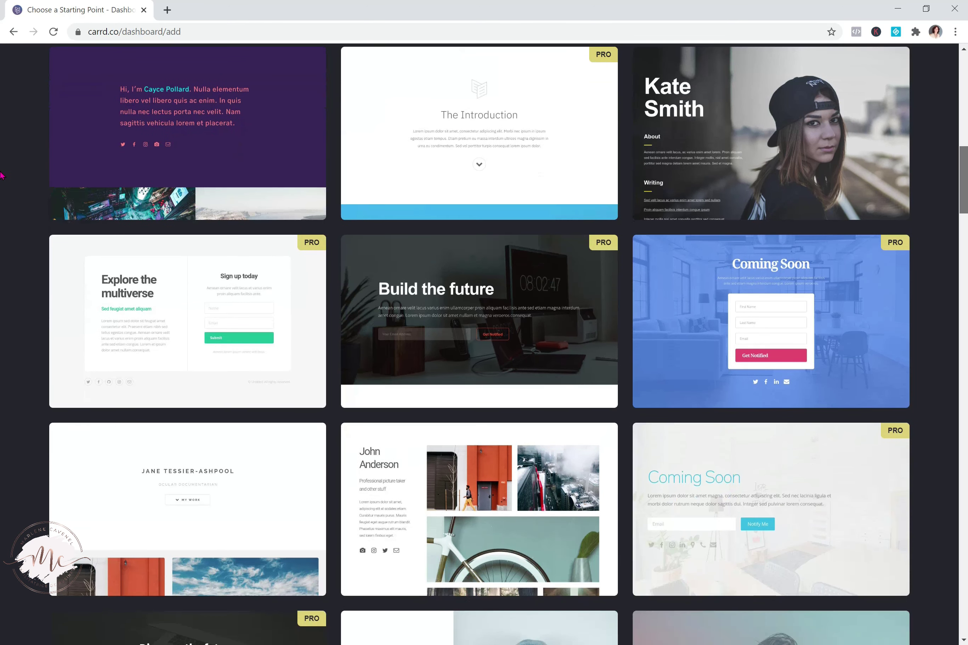
pyautogui.scroll(-4, 1, 188)
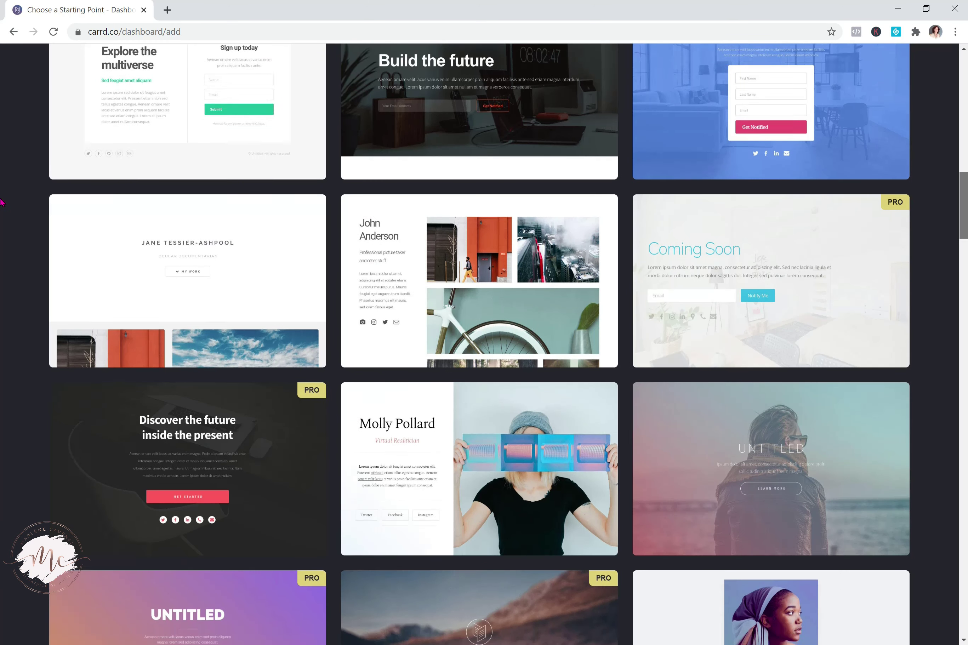
pyautogui.scroll(10, 1, 167)
pyautogui.scroll(1, 1, 98)
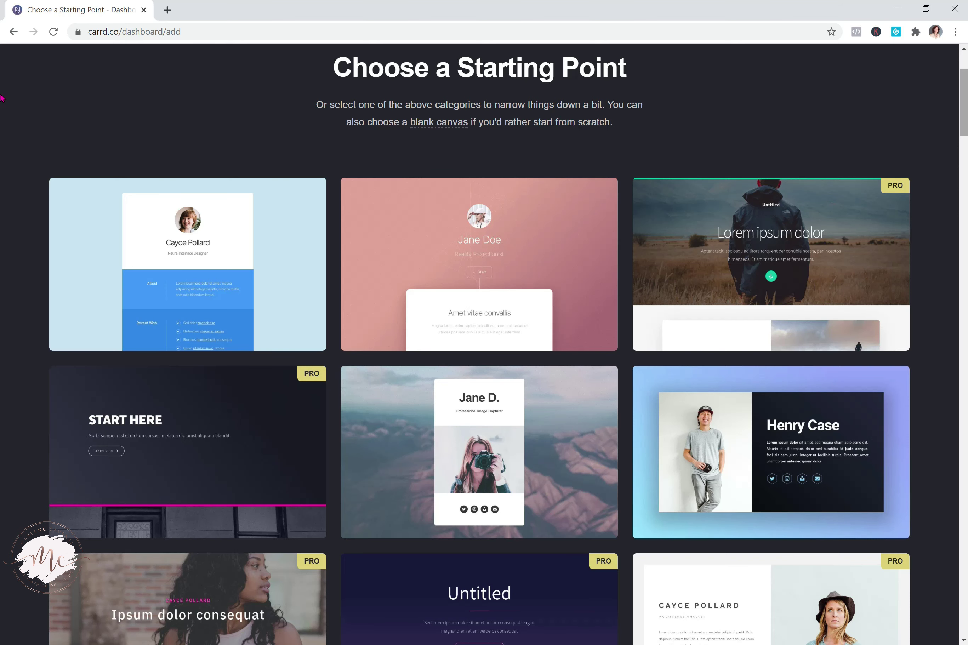
pyautogui.scroll(-6, 1, 100)
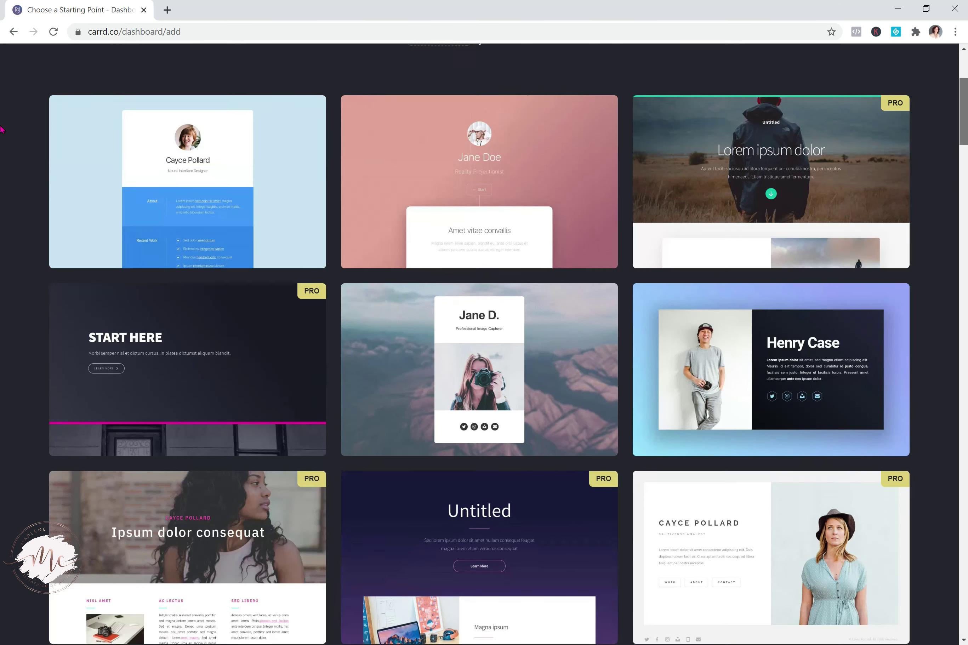
pyautogui.scroll(-10, 2, 148)
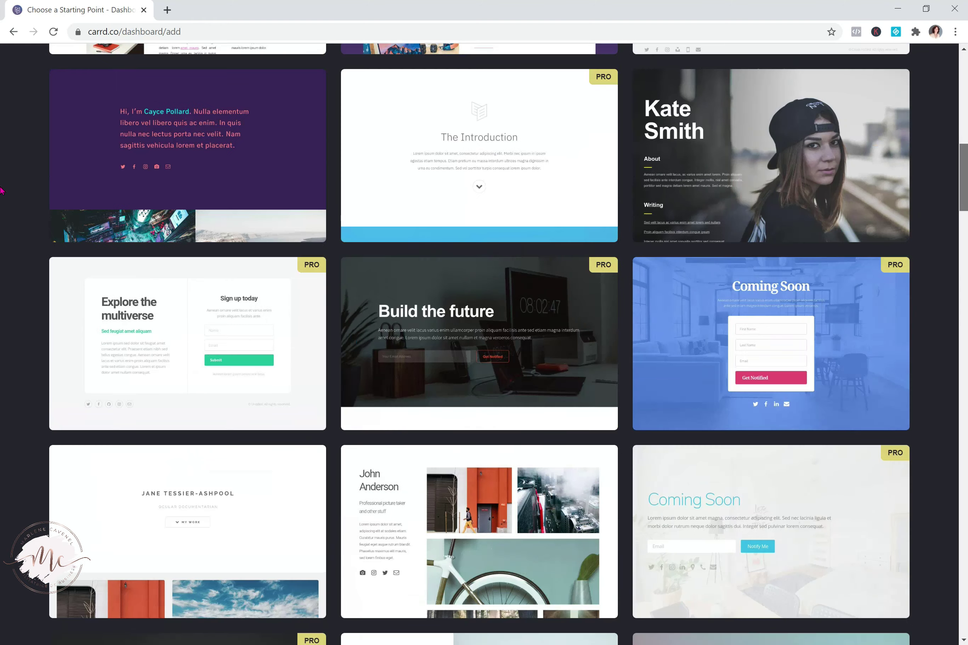
pyautogui.scroll(-6, 2, 200)
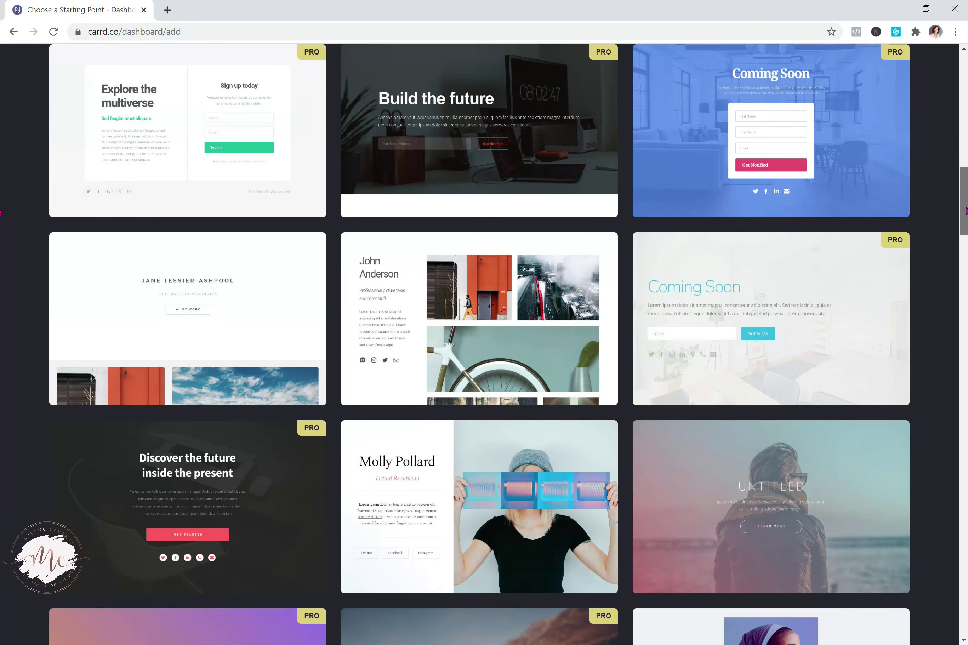
pyautogui.scroll(-7, 1, 242)
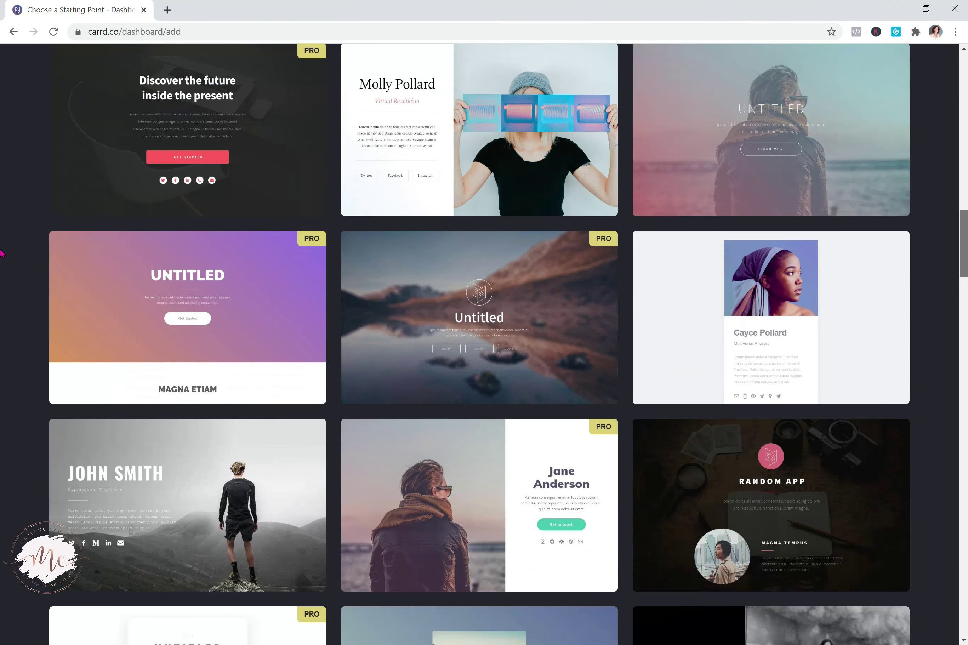
pyautogui.scroll(-4, 1, 275)
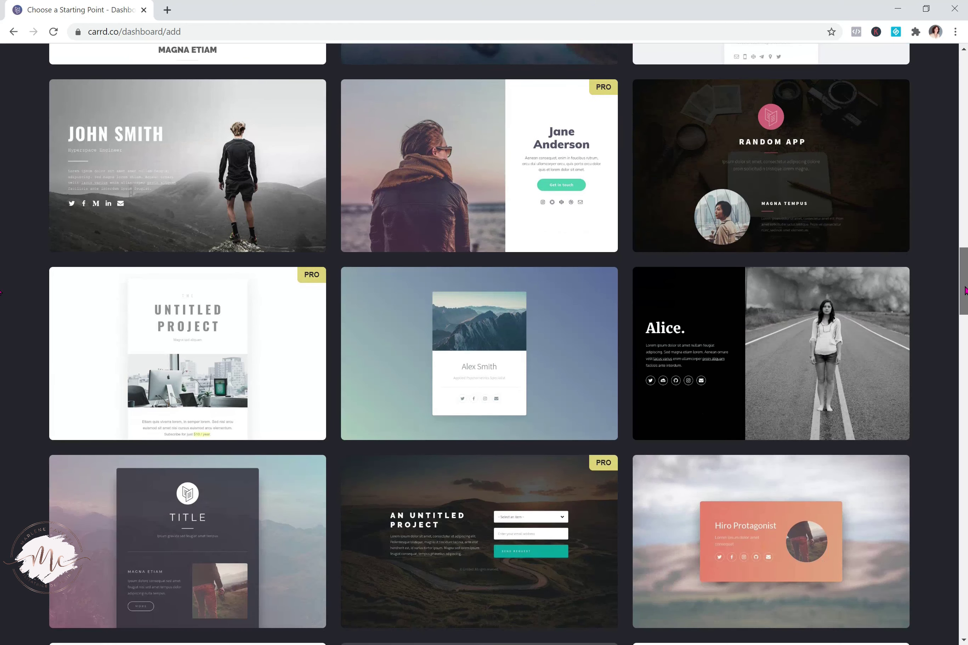
pyautogui.scroll(-2, 1, 291)
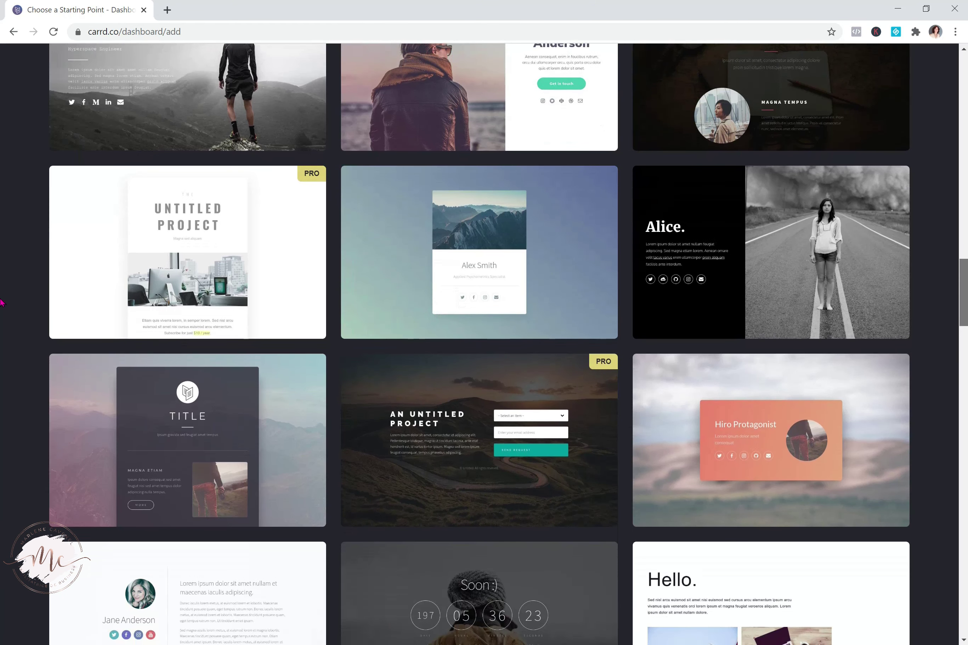
pyautogui.scroll(-6, 2, 302)
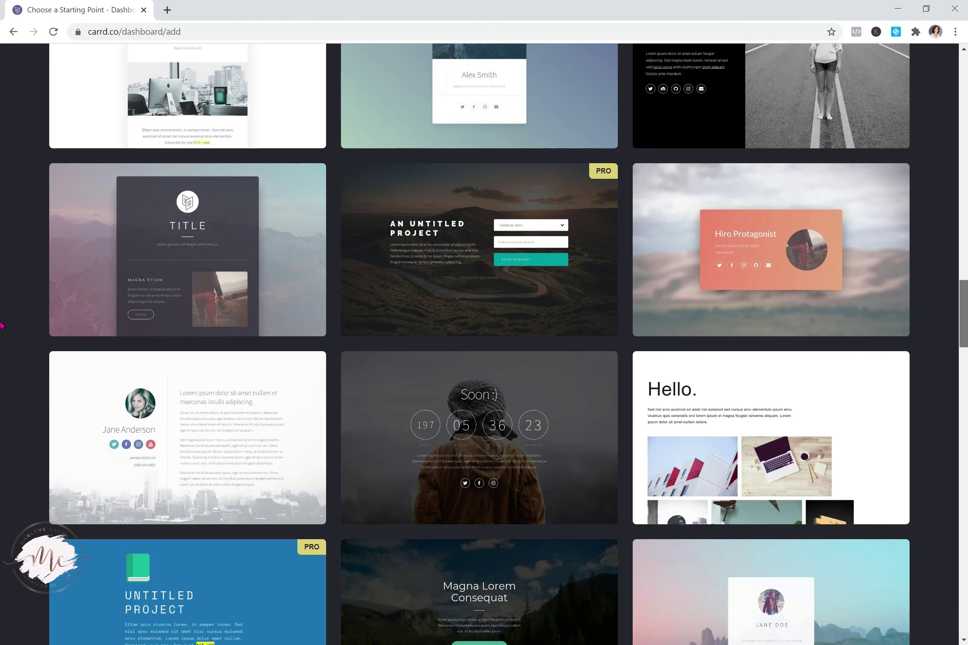
pyautogui.scroll(-5, 1, 337)
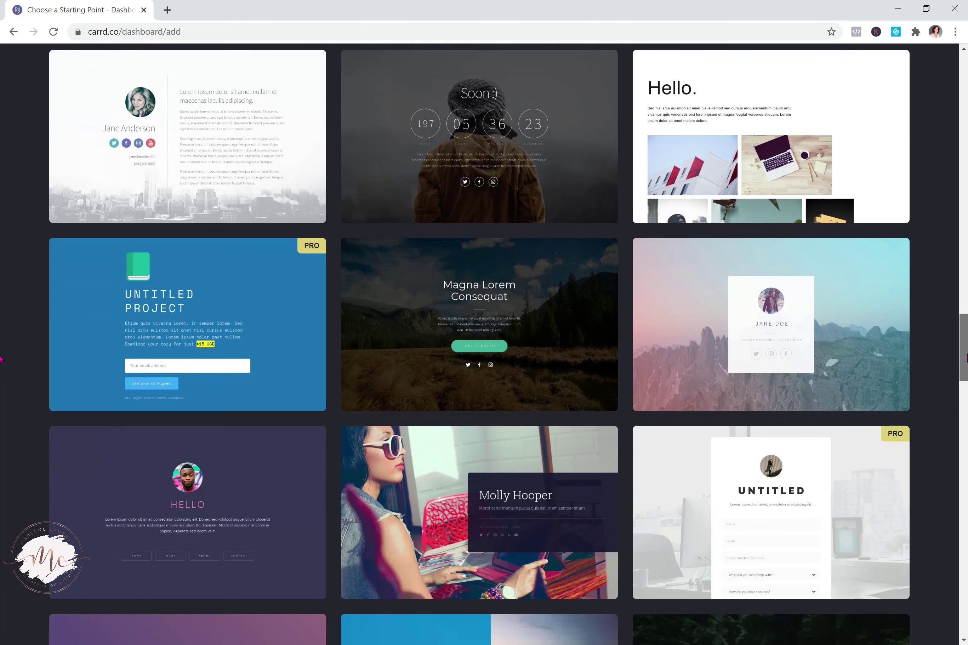
pyautogui.scroll(-3, 2, 359)
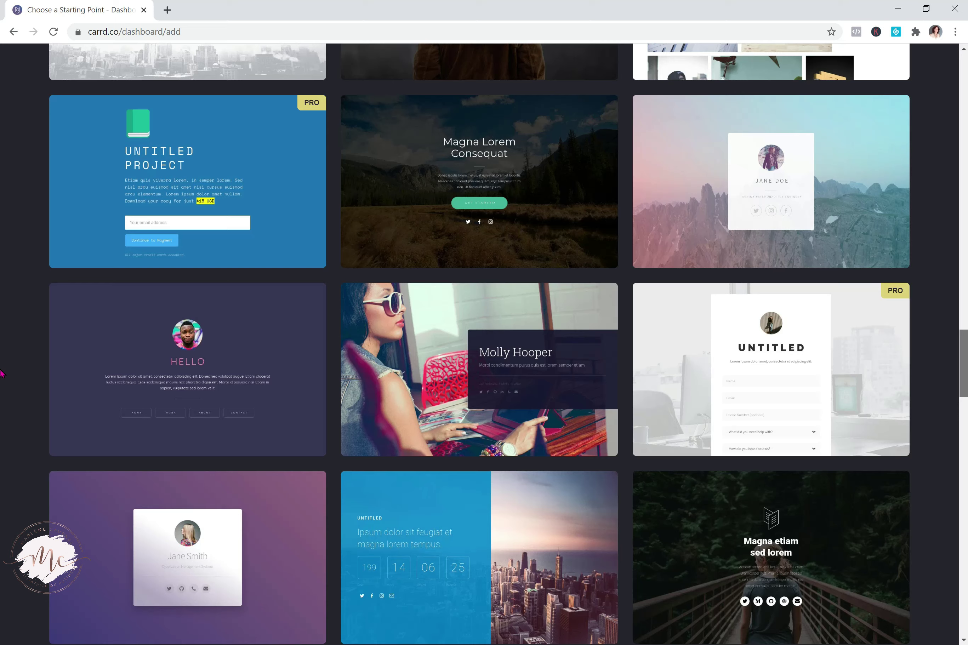
pyautogui.scroll(-2, 1, 373)
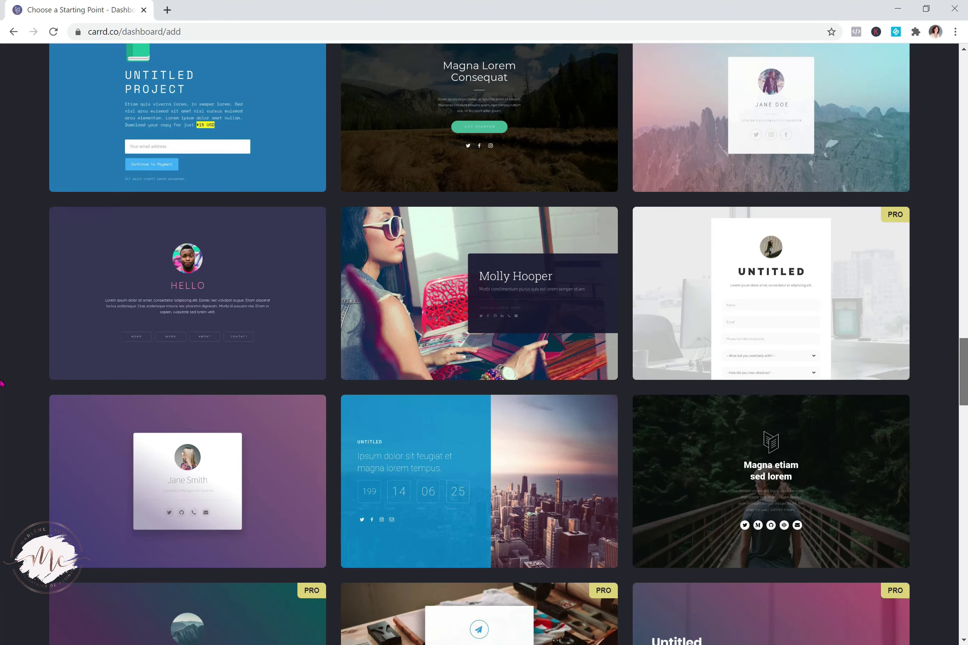
pyautogui.scroll(2, 1, 379)
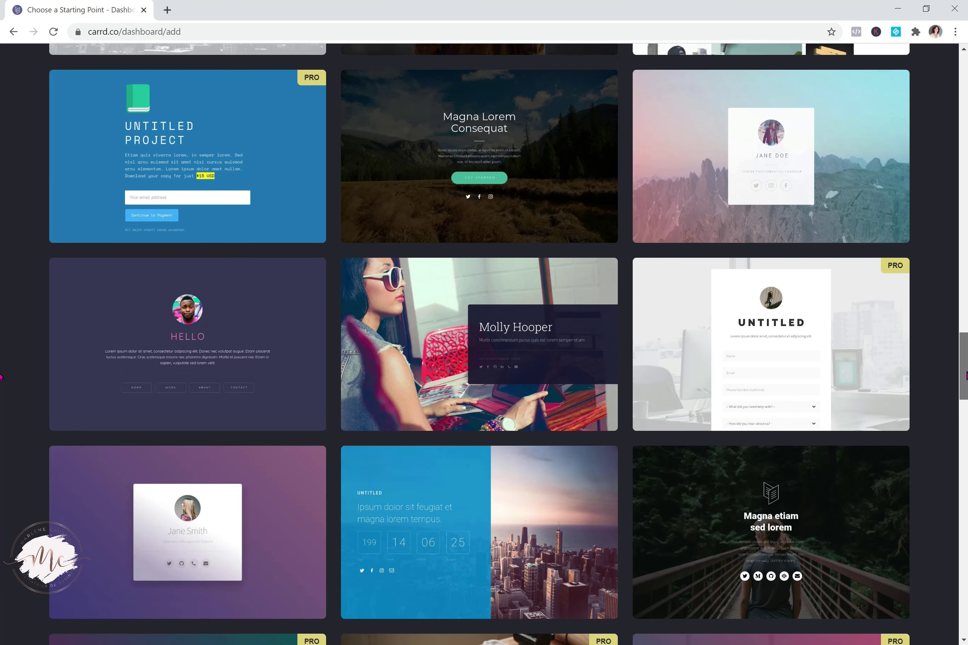
pyautogui.scroll(3, 2, 377)
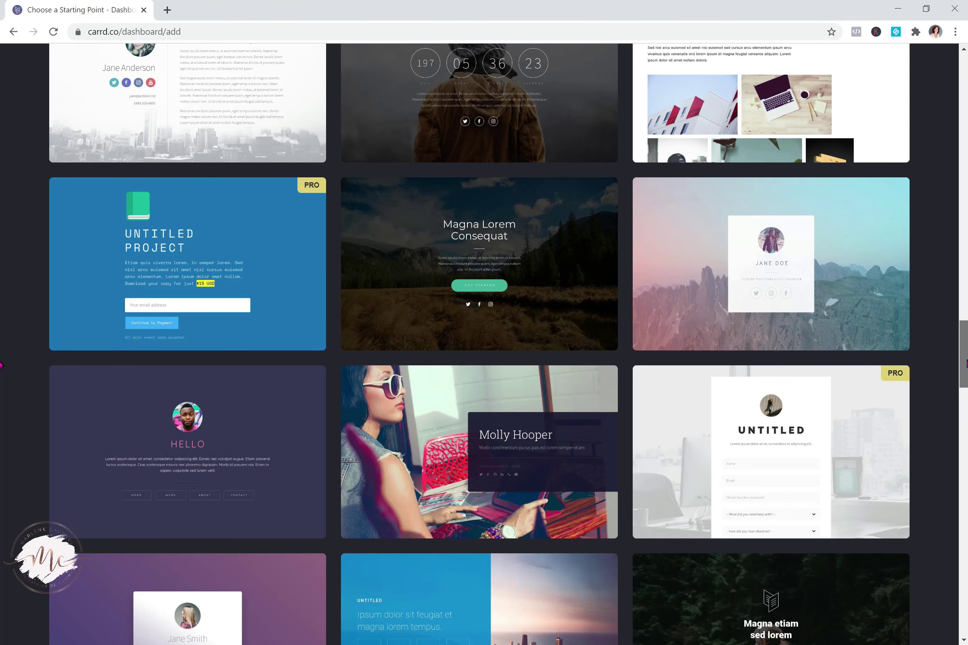
pyautogui.scroll(-5, 2, 371)
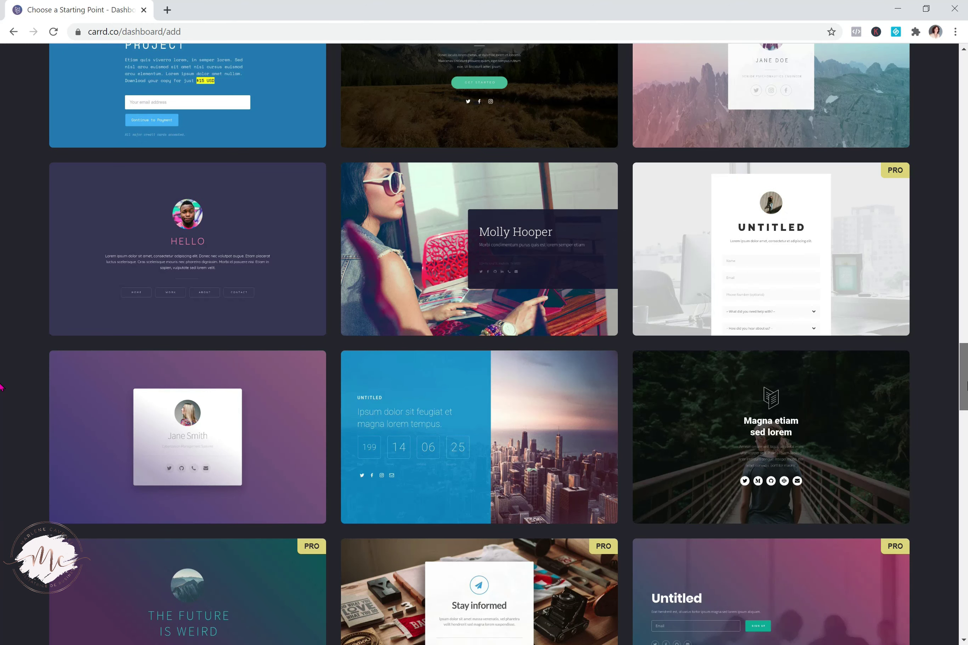
pyautogui.moveTo(402, 271)
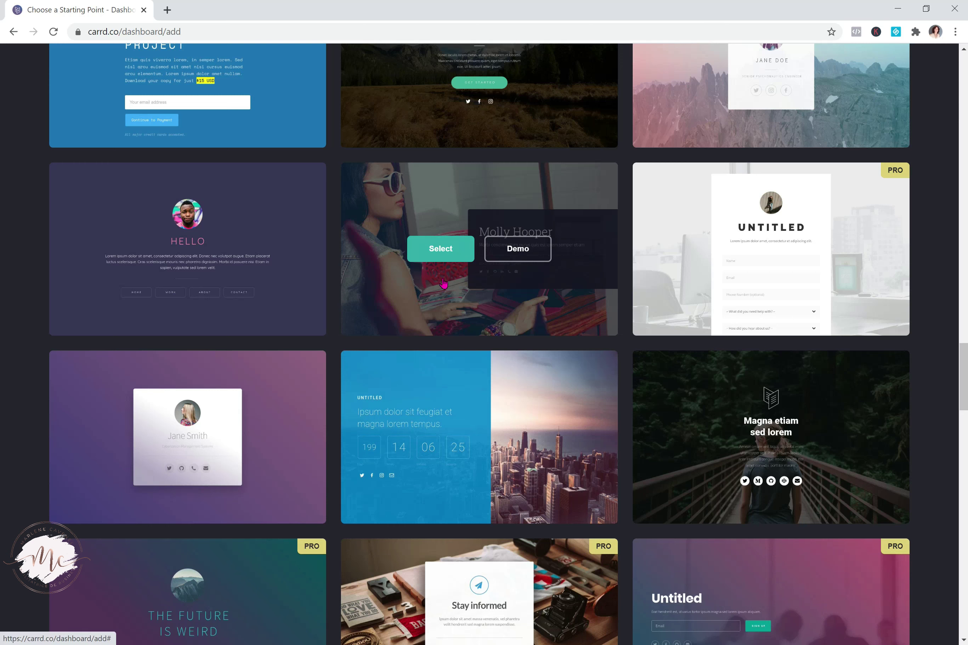
# Create a new site from the Molly Hooper template and open its empty image Background panel
pyautogui.click(444, 254)
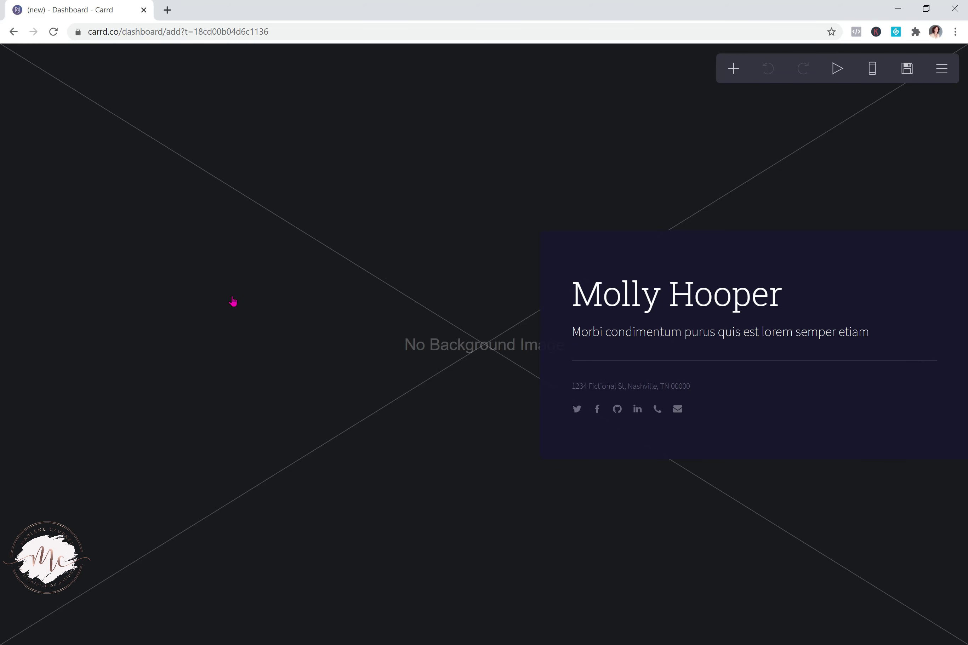
pyautogui.click(422, 199)
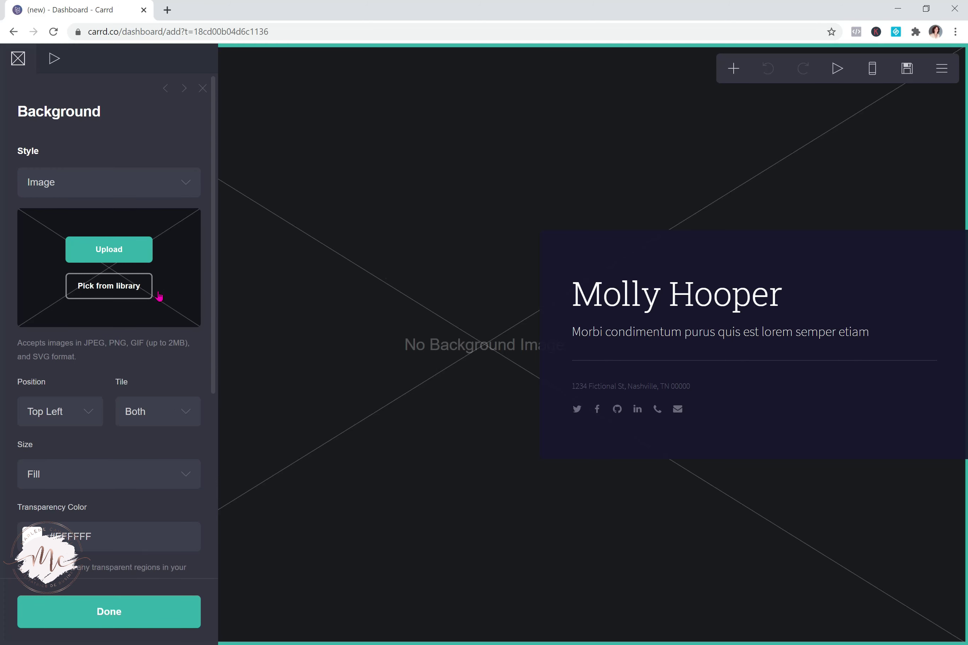
pyautogui.click(133, 289)
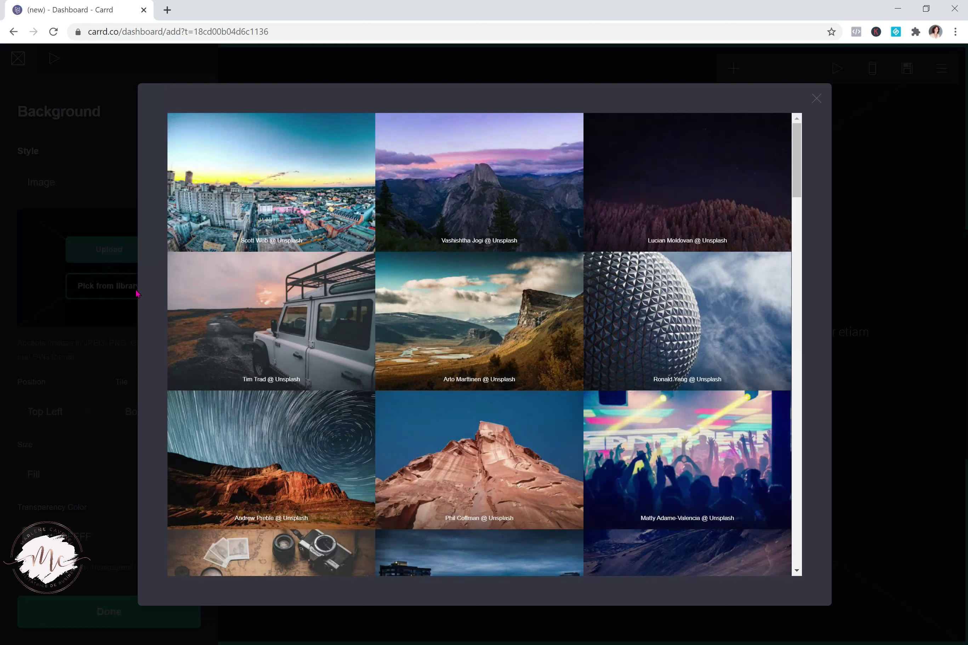
pyautogui.moveTo(796, 154); pyautogui.dragTo(807, 535)
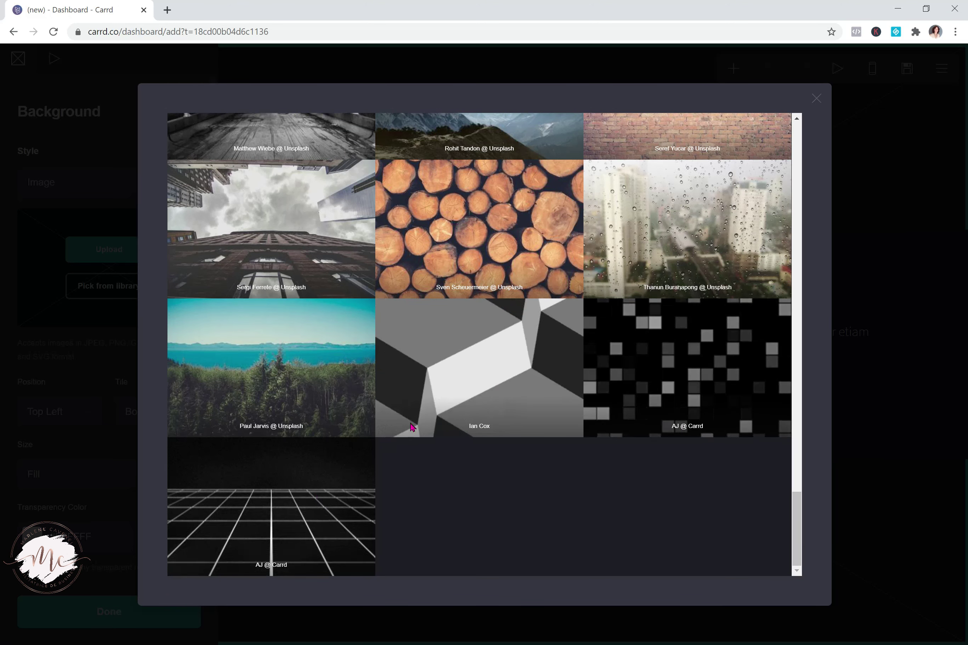
pyautogui.moveTo(797, 552); pyautogui.dragTo(826, 147)
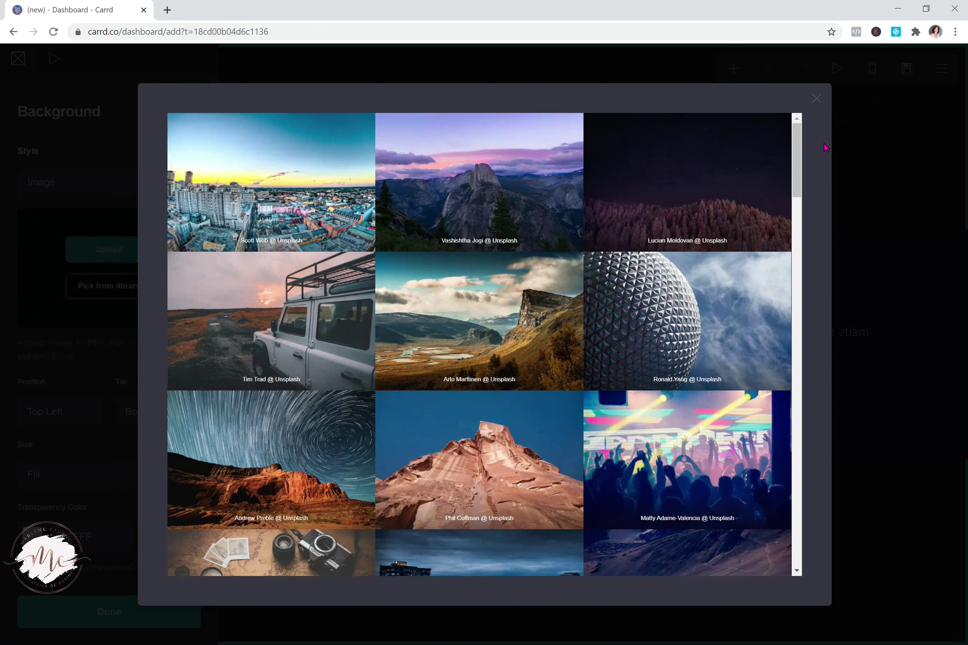
pyautogui.click(816, 99)
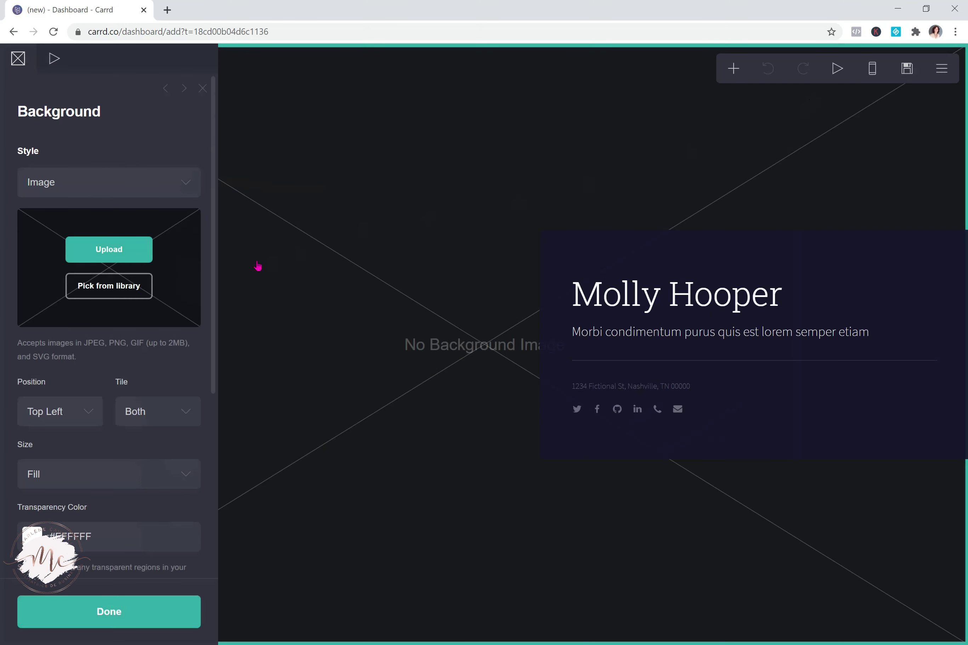
# Upload the Tsunamia photo from Bureau > Tsunamia as the page background
pyautogui.click(123, 253)
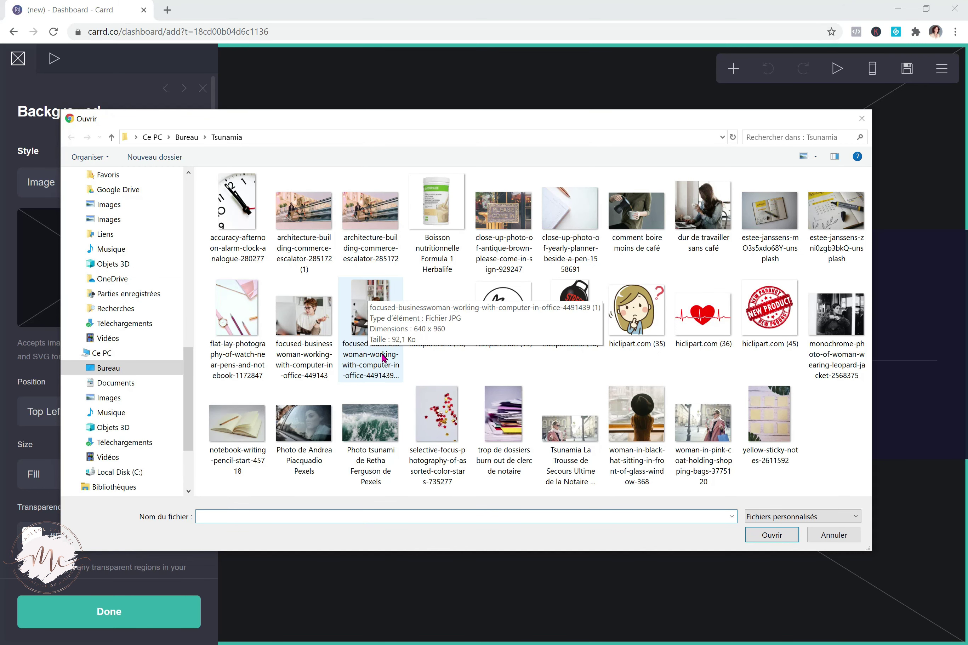
pyautogui.doubleClick(563, 434)
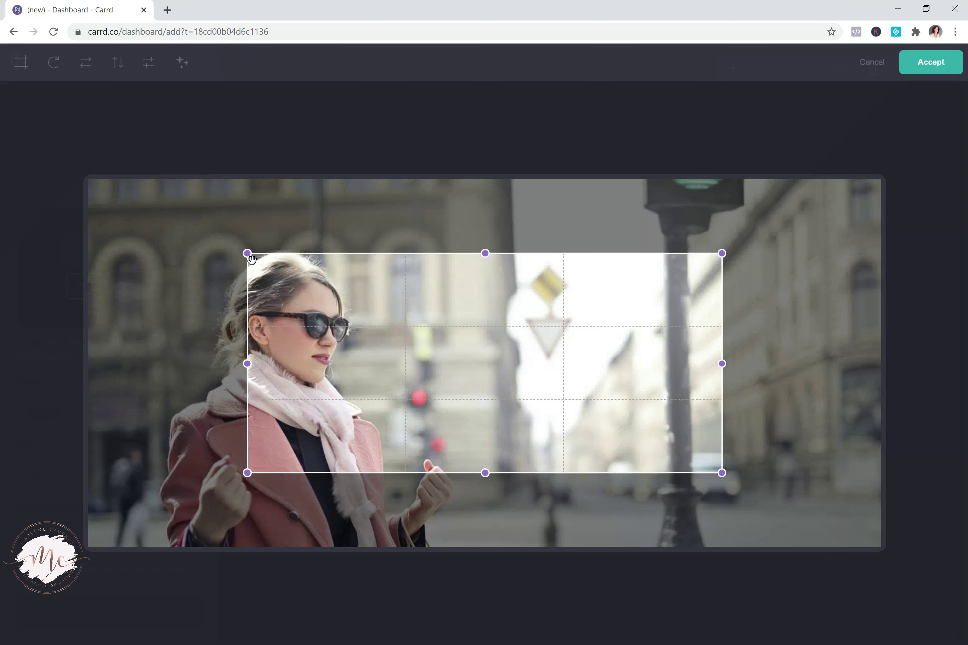
# Stretch the crop to the photo's full edges and accept the pink-coat photo as background
pyautogui.moveTo(232, 249); pyautogui.dragTo(86, 177)
pyautogui.moveTo(720, 480); pyautogui.dragTo(889, 571)
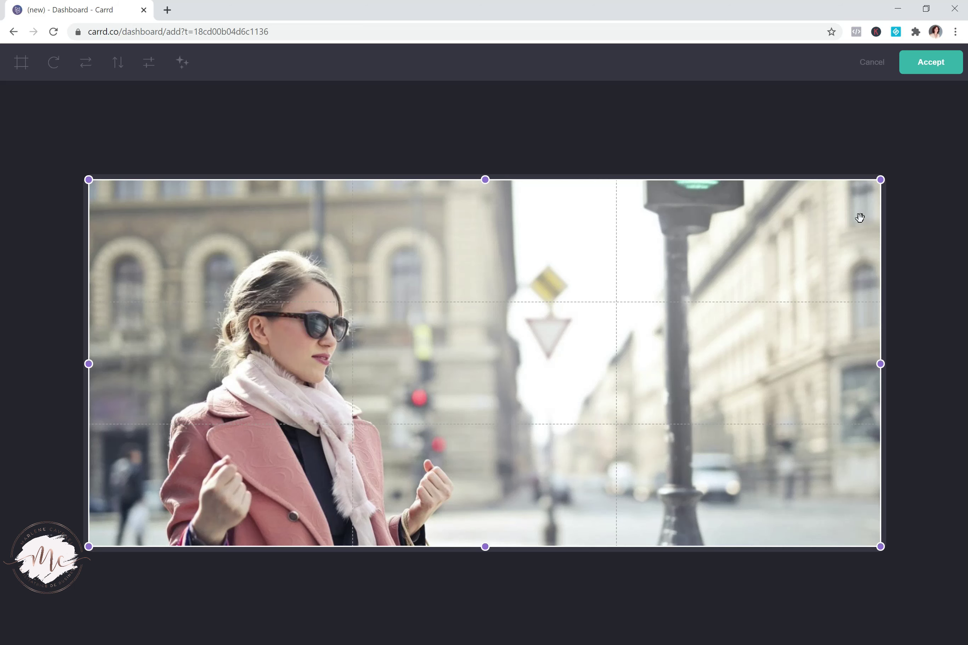
pyautogui.click(928, 68)
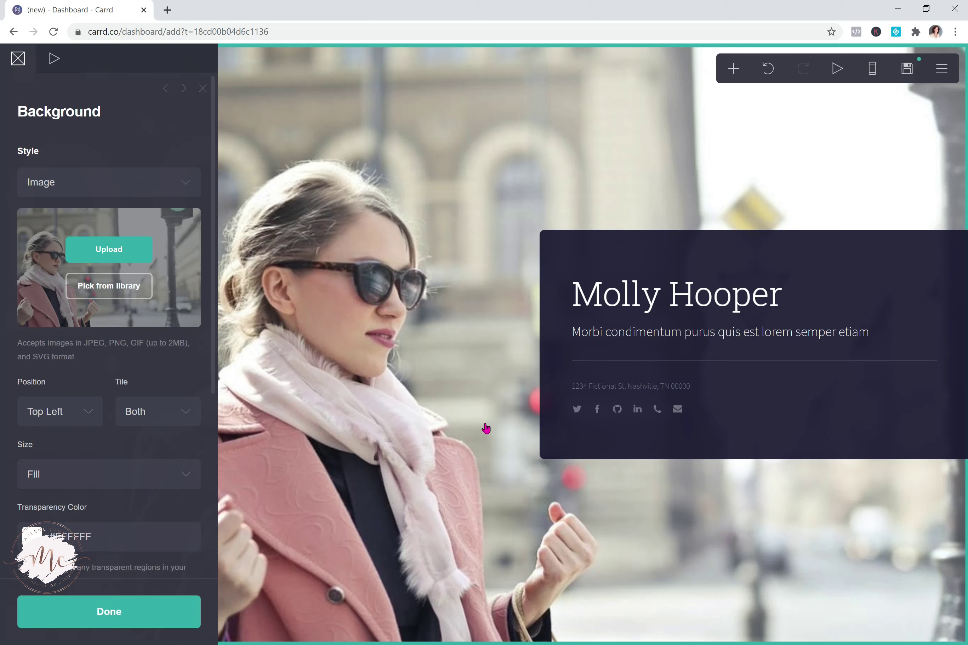
# Replace the Molly Hooper heading text with TSUNAMIA
pyautogui.click(774, 301)
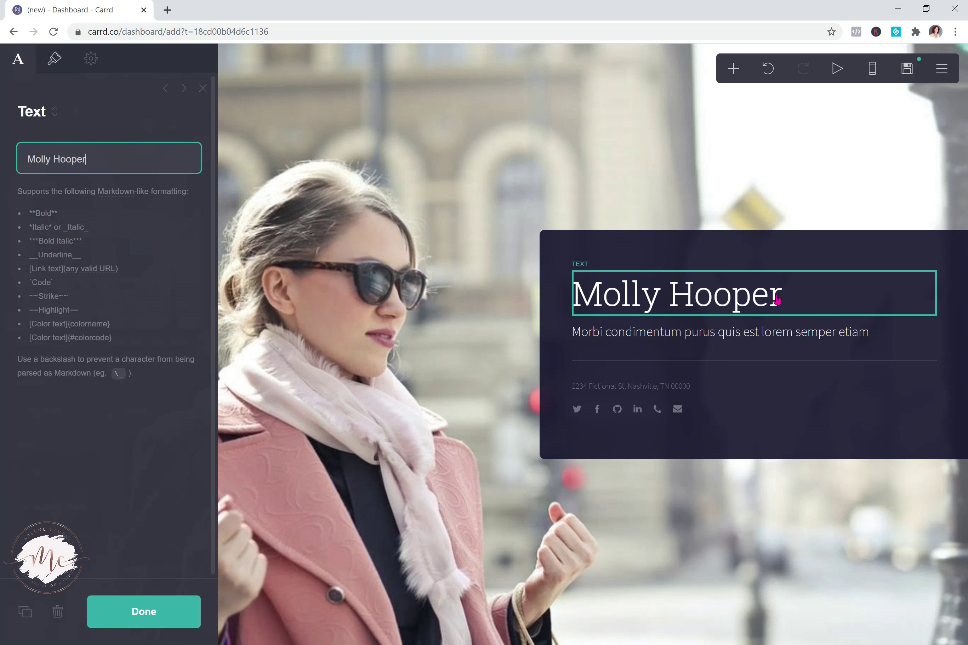
pyautogui.press('BackSpace')
pyautogui.press('BackSpace')
pyautogui.press('BackSpace')
pyautogui.press('BackSpace')
pyautogui.press('BackSpace')
pyautogui.press('BackSpace')
pyautogui.press('BackSpace')
pyautogui.press('BackSpace')
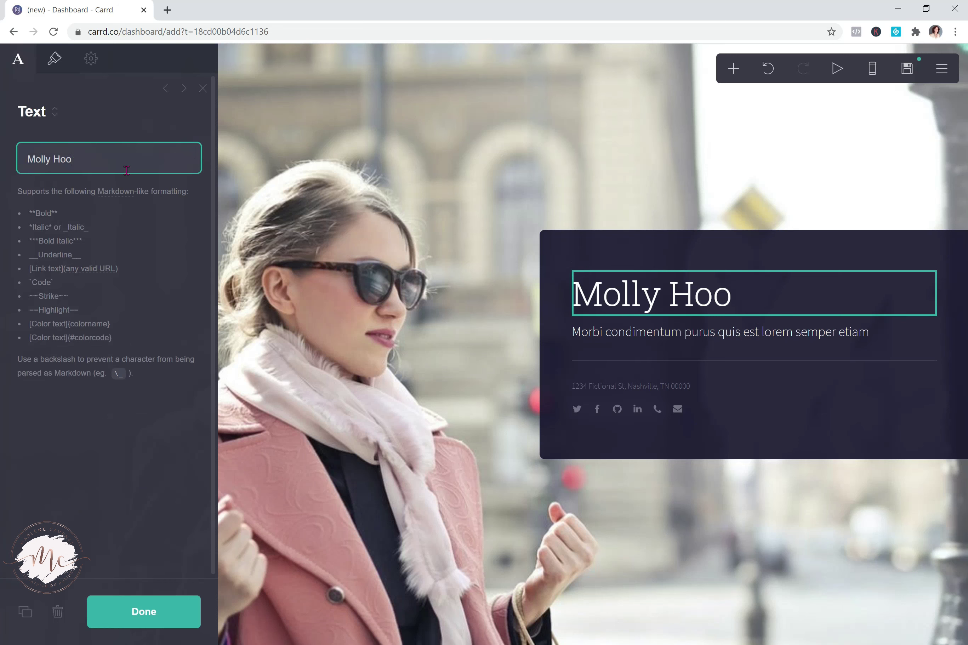
pyautogui.press('BackSpace')
pyautogui.press('BackSpace')
pyautogui.press('BackSpace')
pyautogui.press('BackSpace')
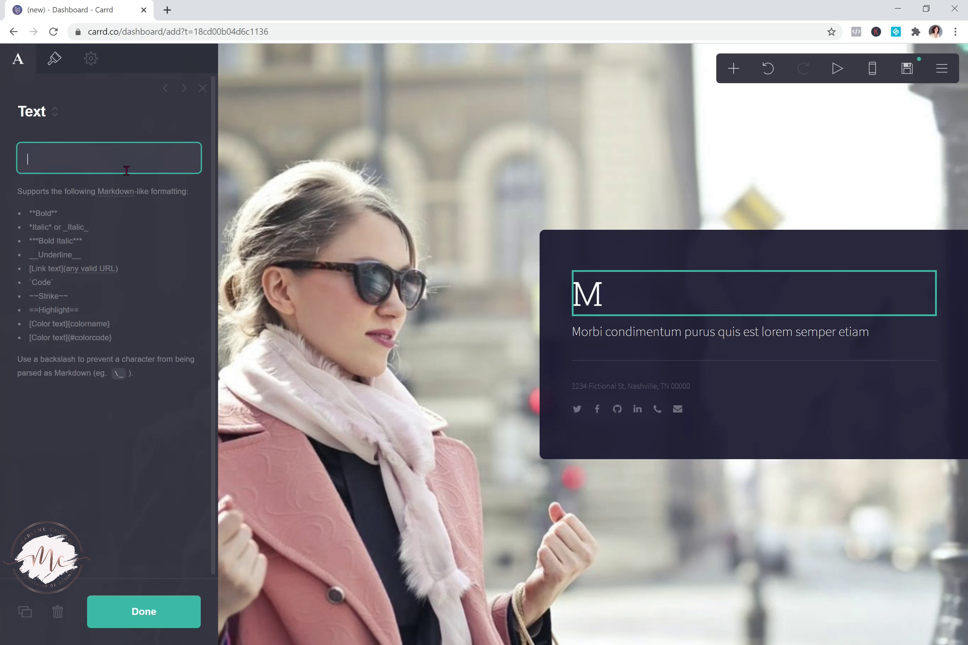
pyautogui.write('TSUN')
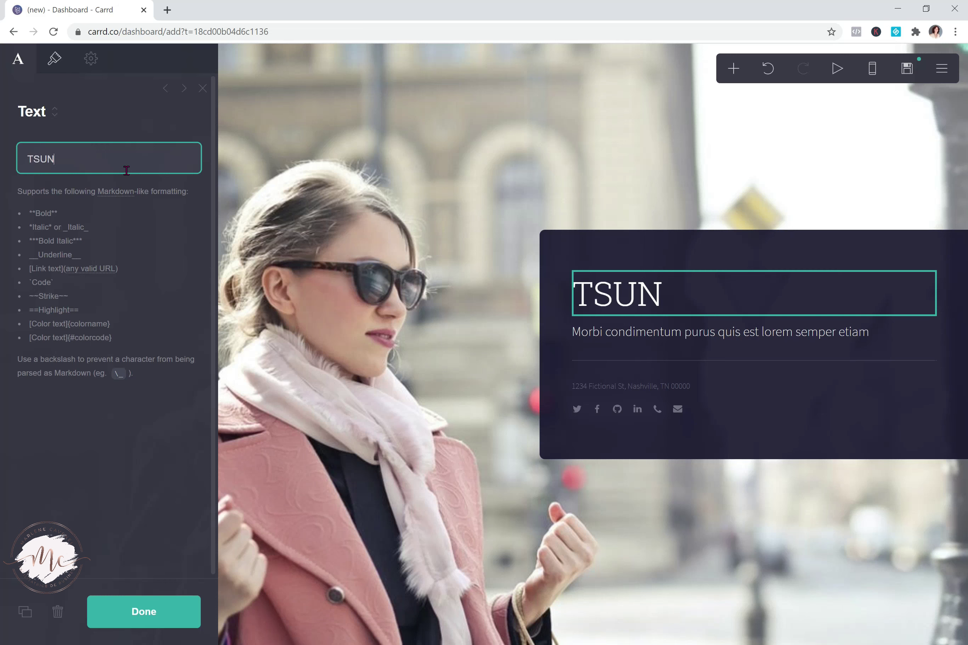
pyautogui.write('AMIA')
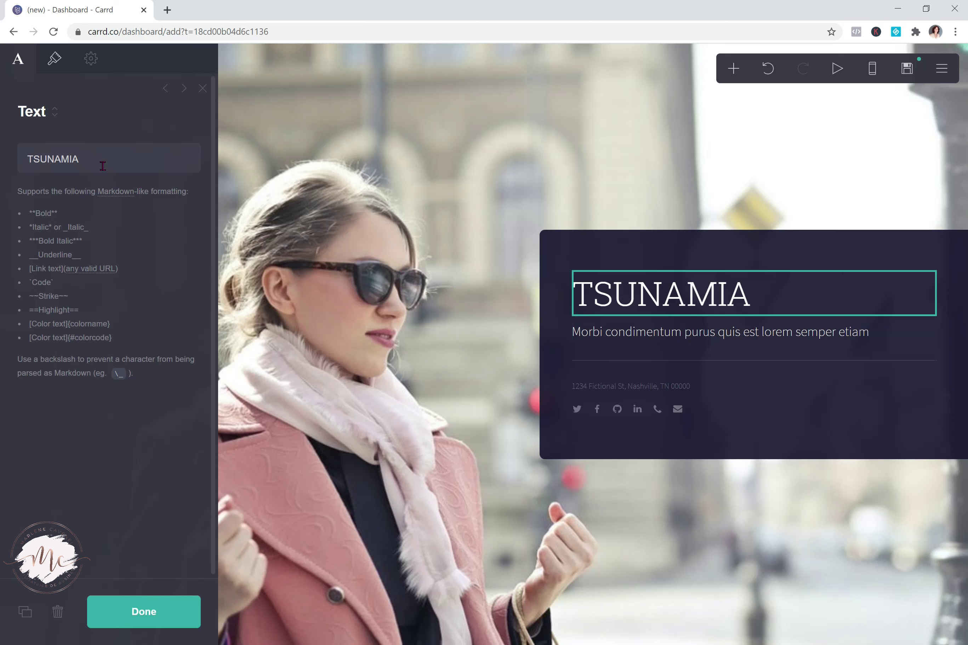
# Clear the placeholder subtitle text and begin the new subtitle with 'La'
pyautogui.click(782, 333)
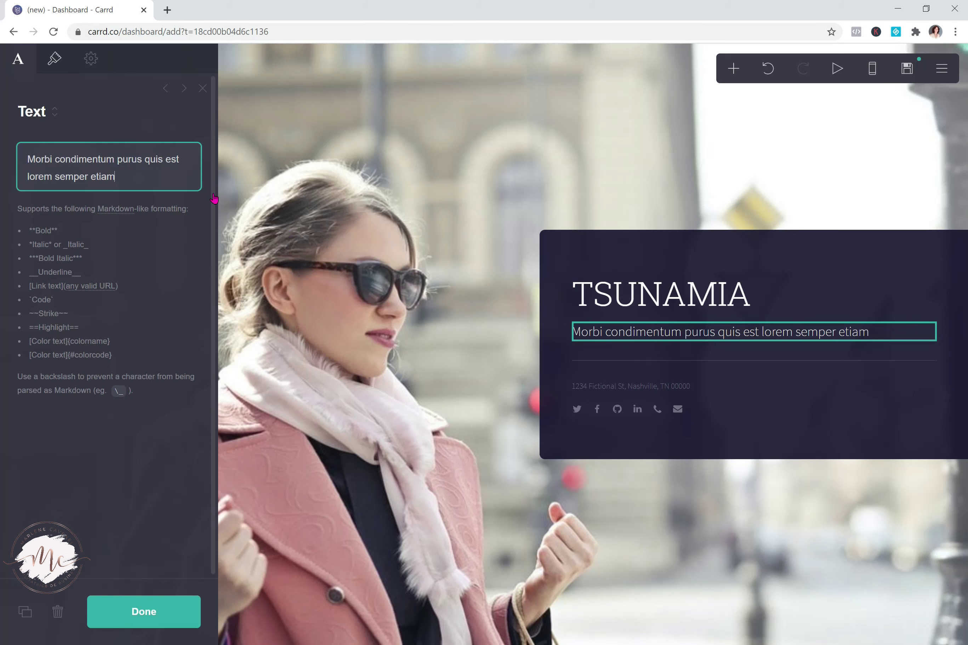
pyautogui.moveTo(130, 182); pyautogui.dragTo(19, 159)
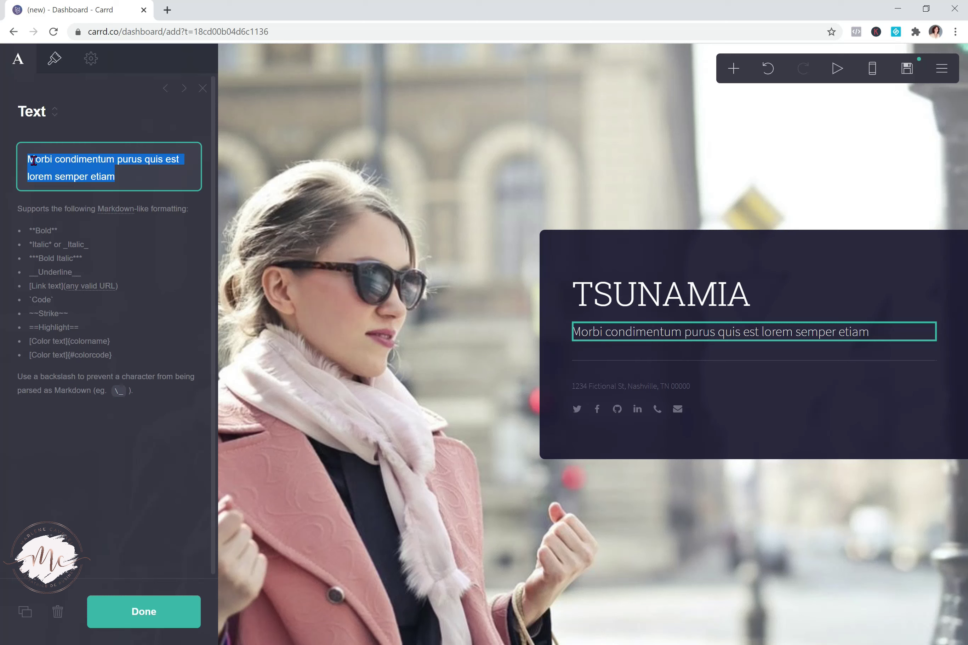
pyautogui.write('Tsun')
pyautogui.press('BackSpace')
pyautogui.press('BackSpace')
pyautogui.press('BackSpace')
pyautogui.press('BackSpace')
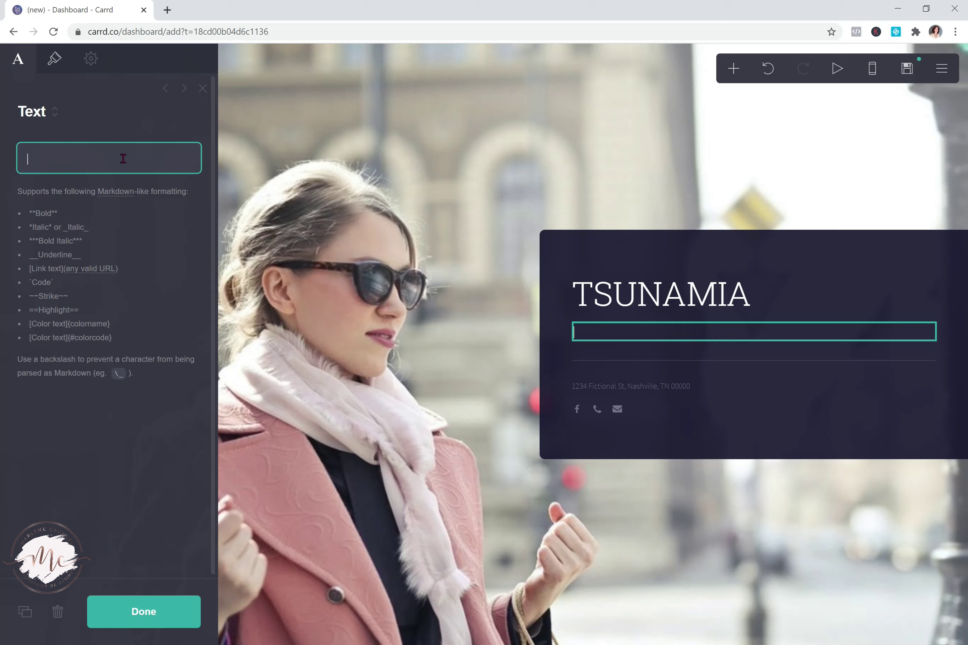
pyautogui.write('La')
pyautogui.press('BackSpace')
pyautogui.press('BackSpace')
# Finish the subtitle: 'Trousse de Secours Ultime de la Notaire Assistante Moderne Incassable et Armée'
pyautogui.write('TR')
pyautogui.press('BackSpace')
pyautogui.write('rousse de Secours')
pyautogui.press('Left')
pyautogui.press('Left')
pyautogui.press('Left')
pyautogui.press('Left')
pyautogui.press('Left')
pyautogui.press('Left')
pyautogui.press('Left')
pyautogui.write('de')
pyautogui.press('End')
pyautogui.write('Ultim')
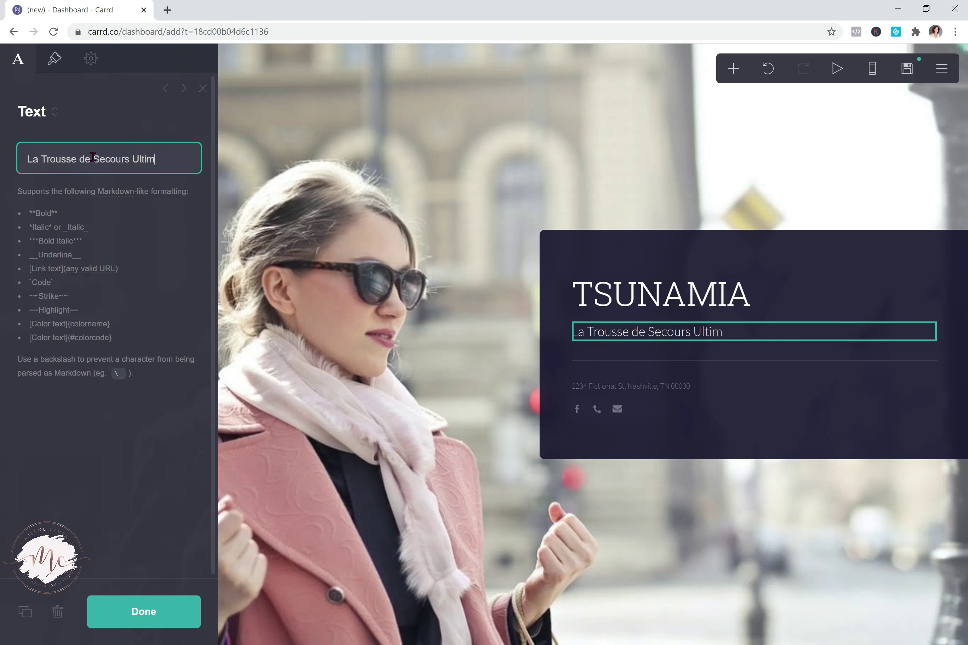
pyautogui.write('e de la Notaire Ass')
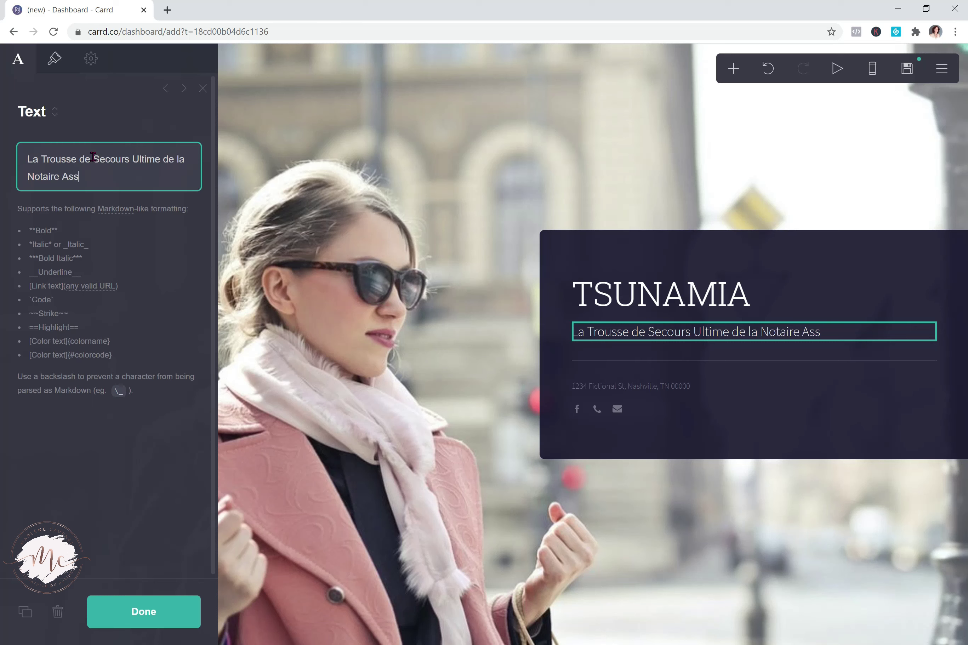
pyautogui.write('istante Moderne l')
pyautogui.write('nsa')
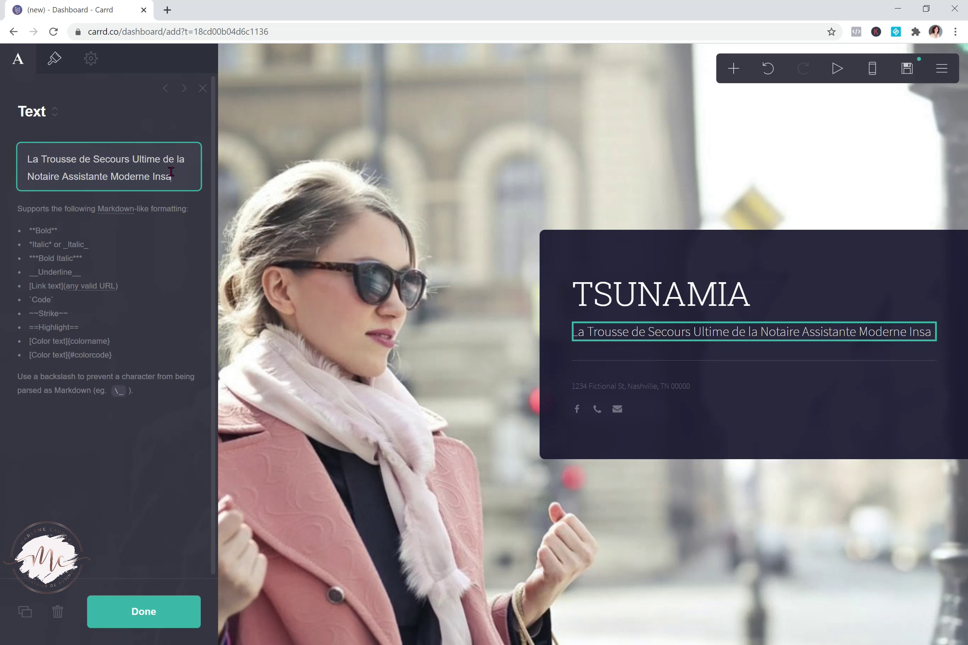
pyautogui.press('BackSpace')
pyautogui.press('BackSpace')
pyautogui.write('cassa')
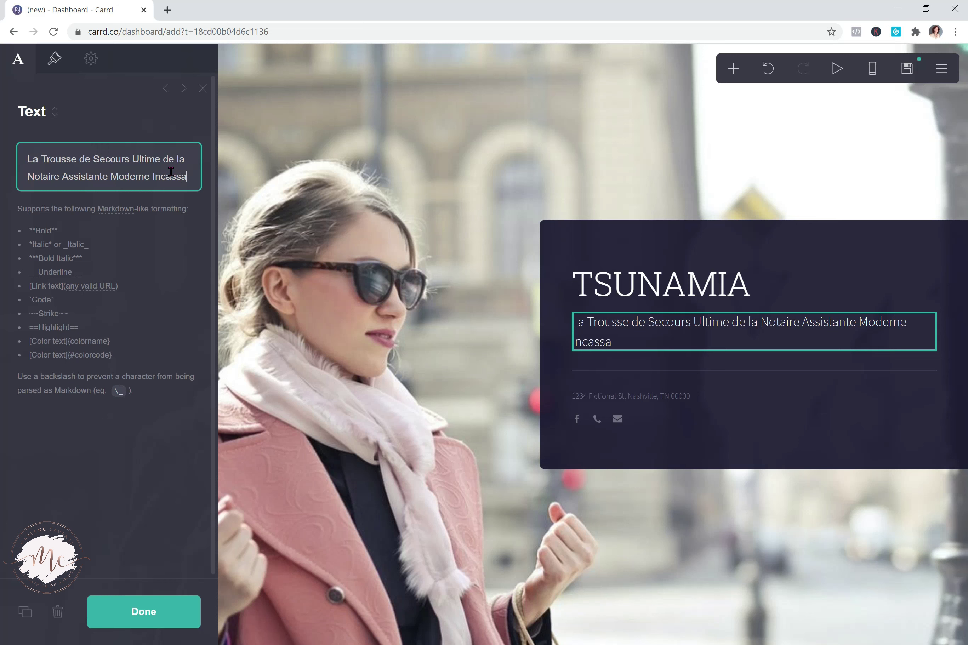
pyautogui.write('ble et Armée')
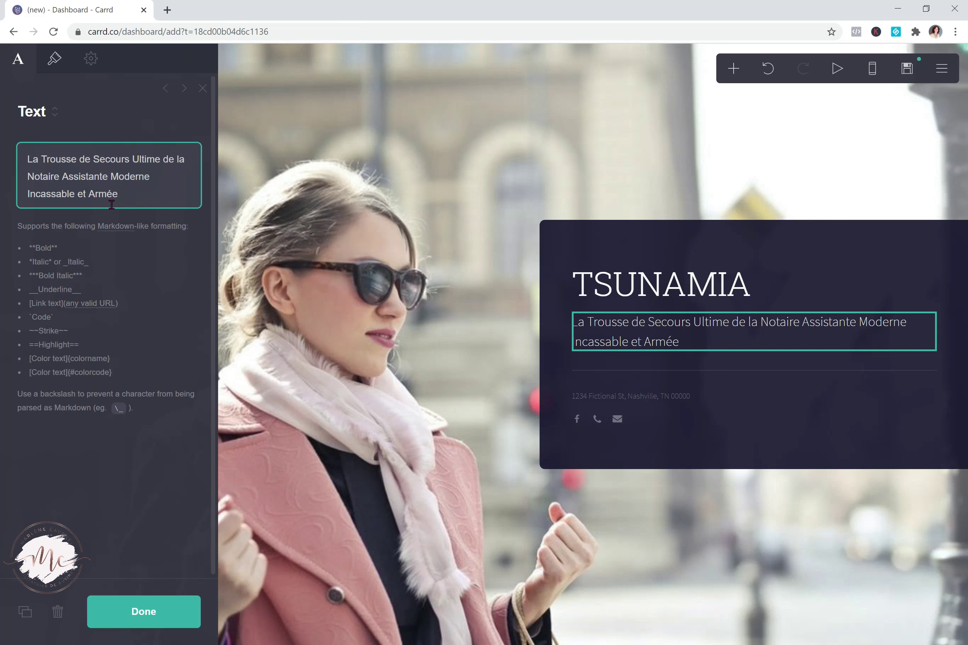
pyautogui.click(28, 158)
pyautogui.write('**')
pyautogui.click(136, 195)
pyautogui.write('**')
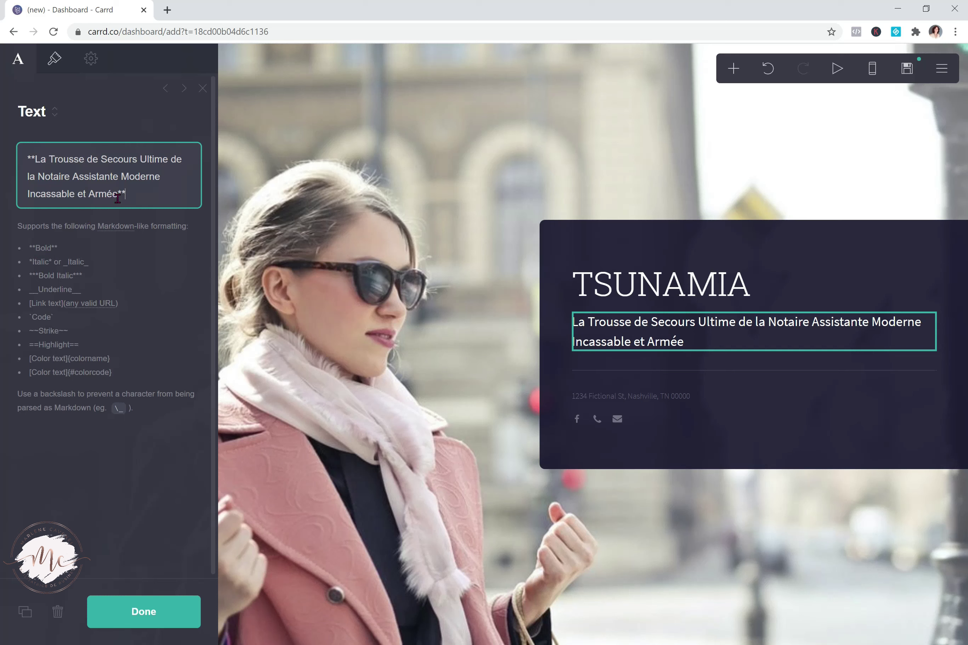
pyautogui.press('BackSpace')
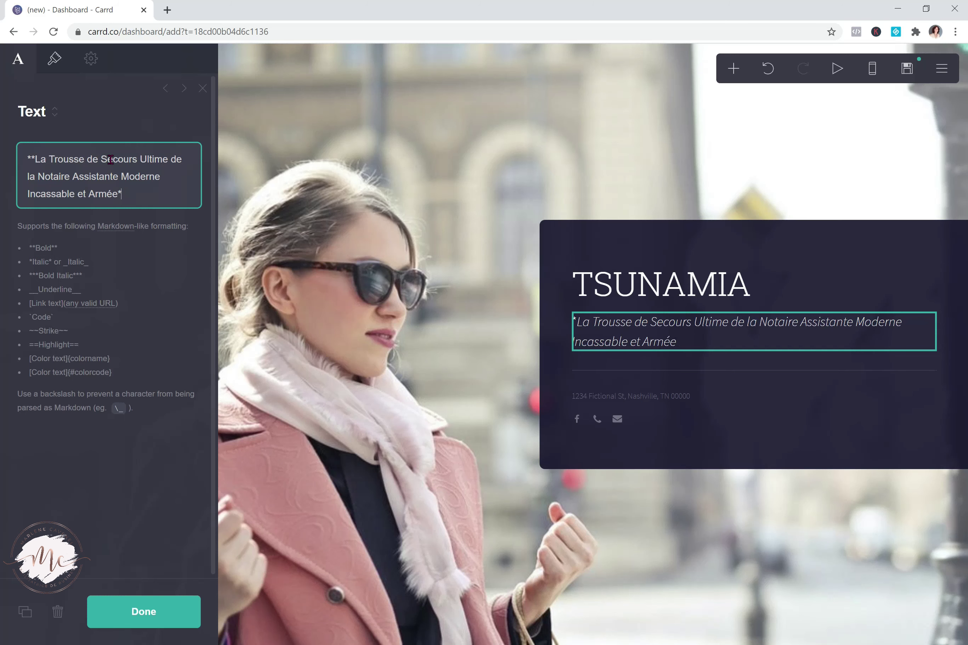
pyautogui.click(35, 160)
pyautogui.press('BackSpace')
pyautogui.press('BackSpace')
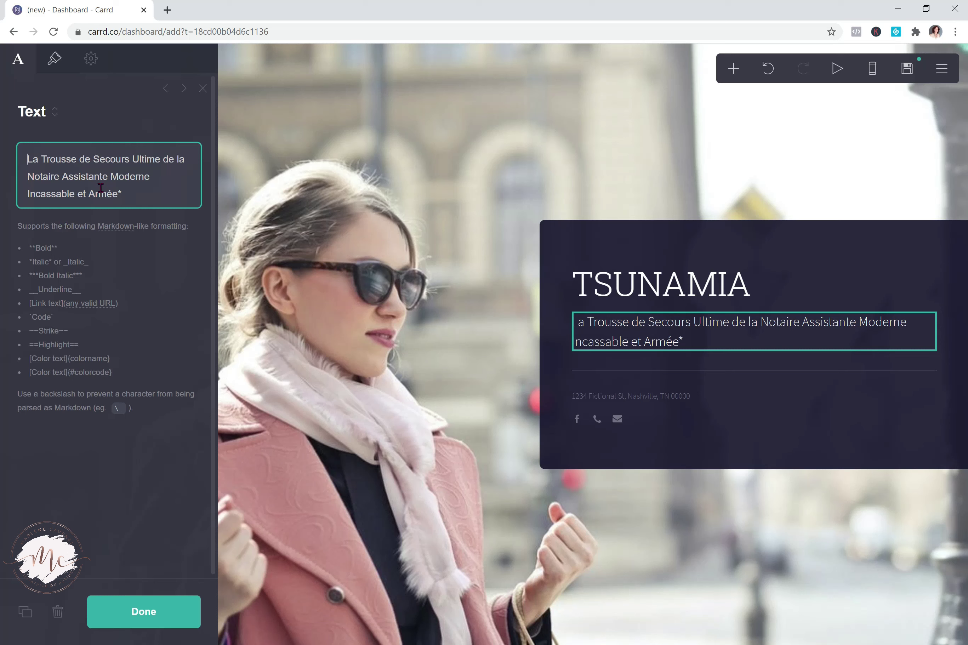
pyautogui.click(138, 194)
pyautogui.click(28, 156)
pyautogui.write('[')
pyautogui.click(121, 194)
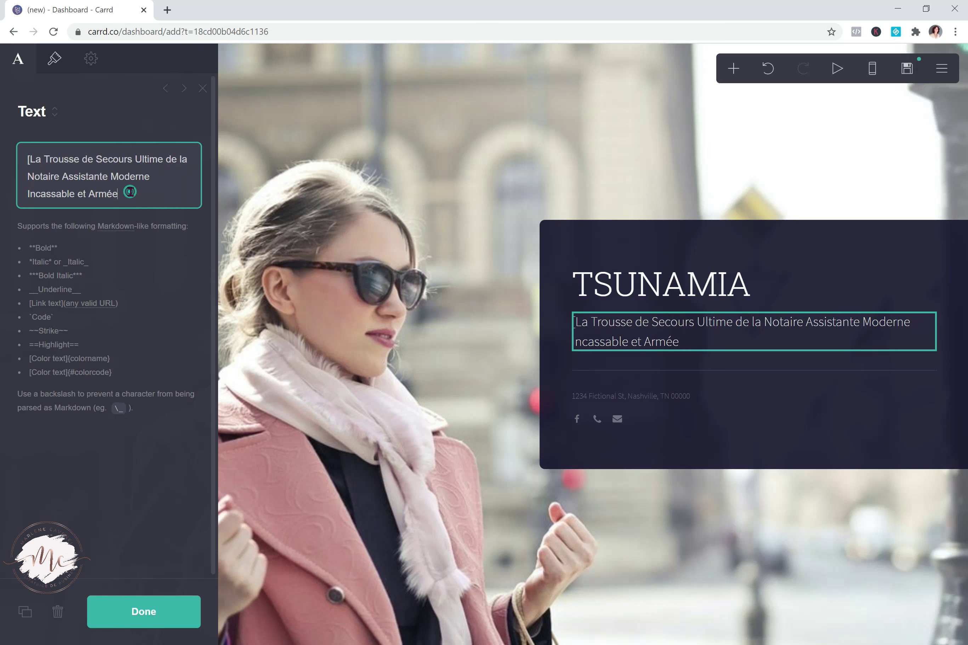
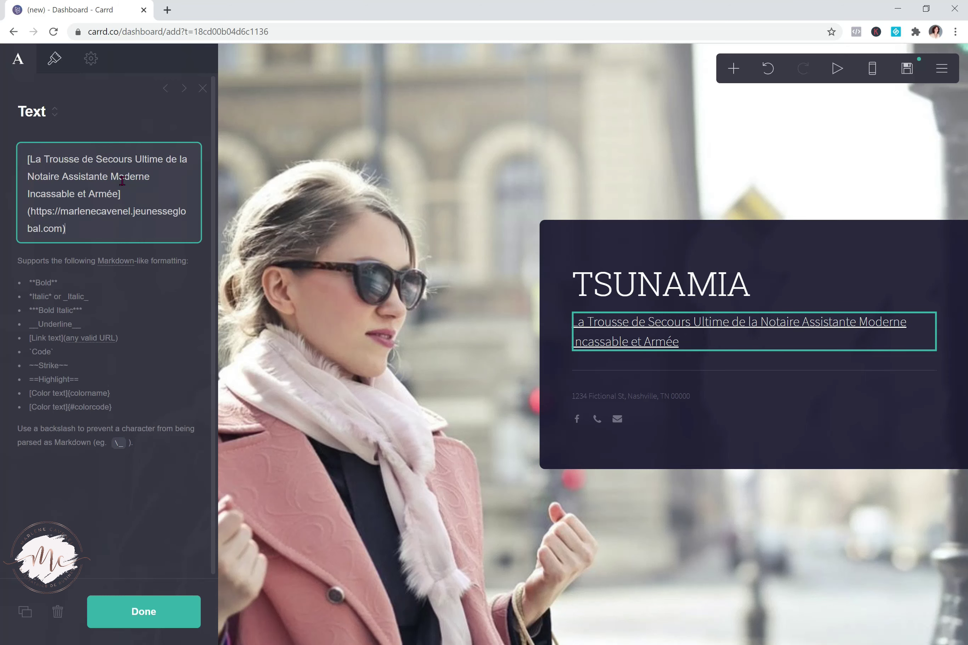
pyautogui.click(836, 71)
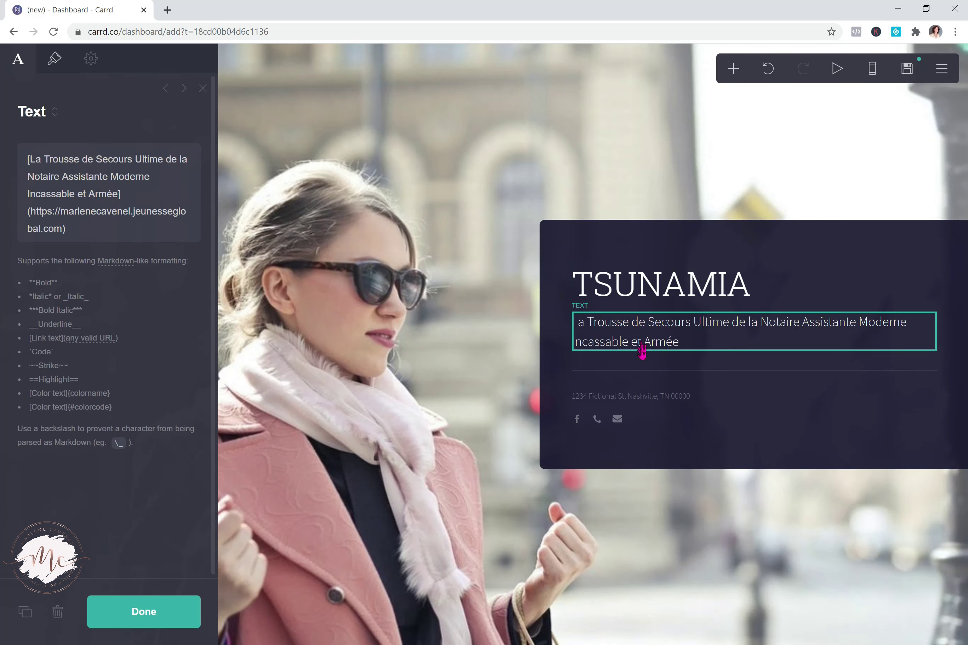
# Undo the link edit, restoring the italic bracketed subtitle and the second email icon
pyautogui.click(358, 121)
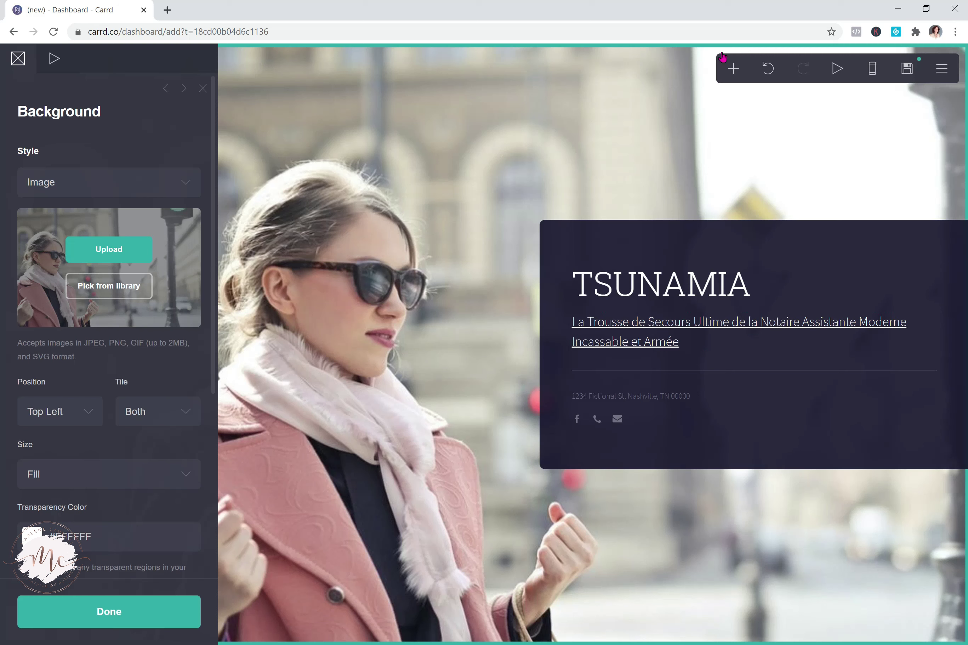
pyautogui.click(766, 75)
pyautogui.click(768, 75)
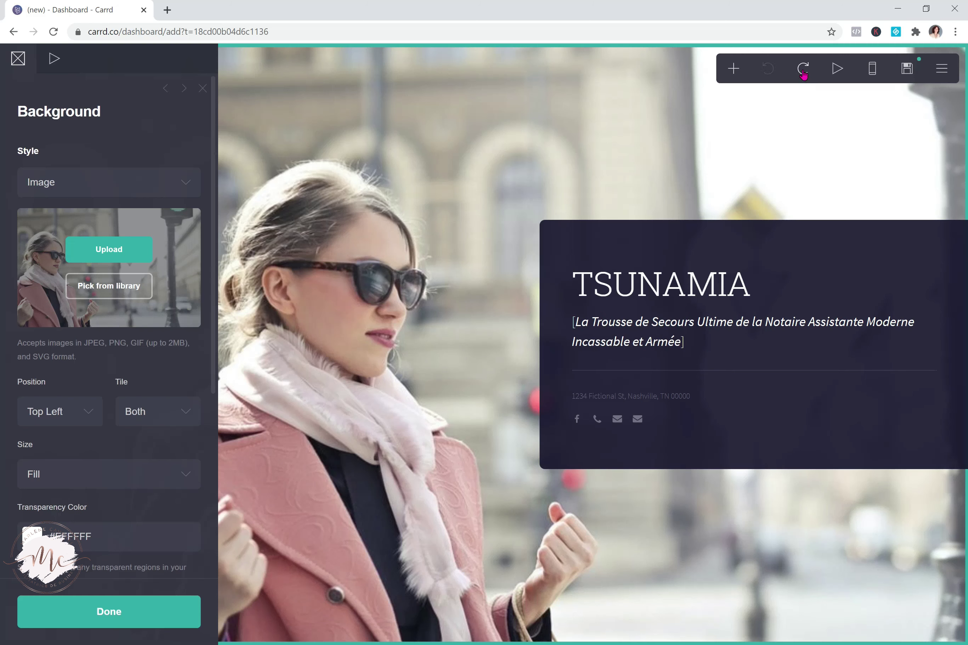
pyautogui.click(803, 70)
pyautogui.click(802, 71)
pyautogui.click(769, 69)
pyautogui.click(770, 69)
pyautogui.click(204, 87)
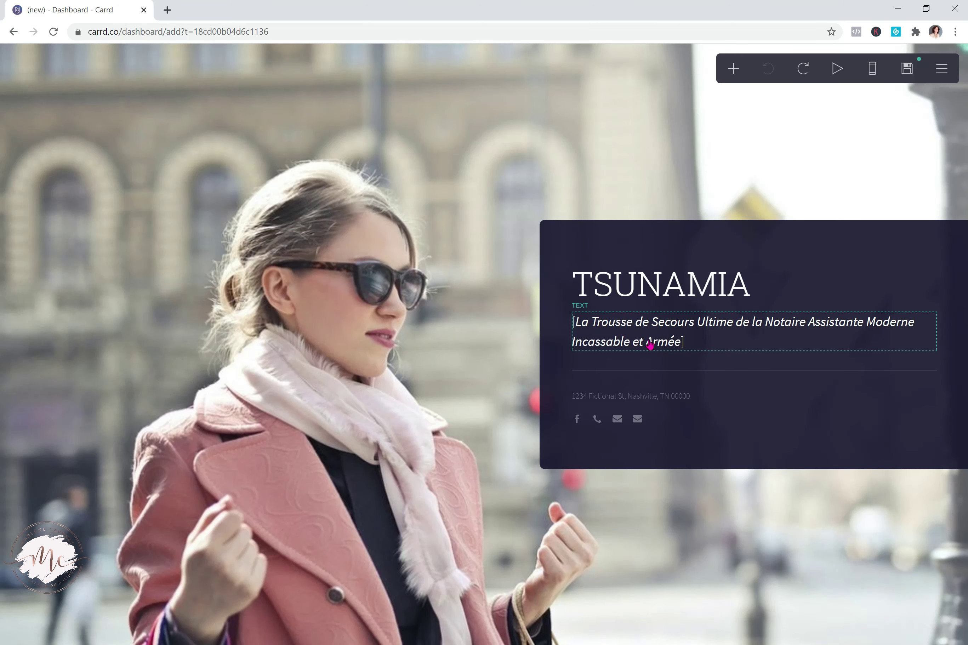
# Delete the subtitle's leading and trailing brackets and close the text editor
pyautogui.click(648, 342)
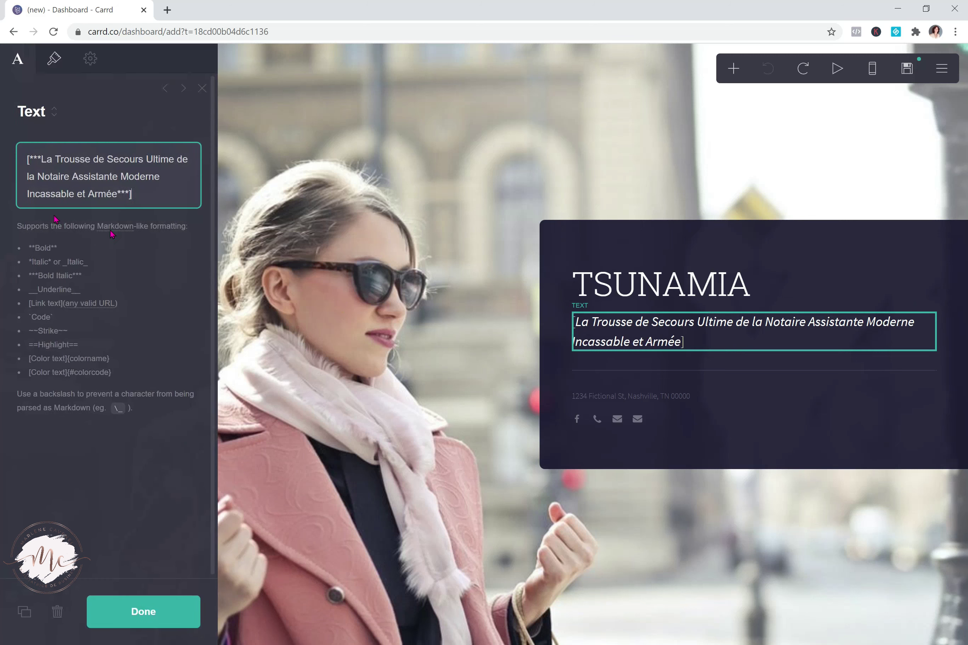
pyautogui.press('BackSpace')
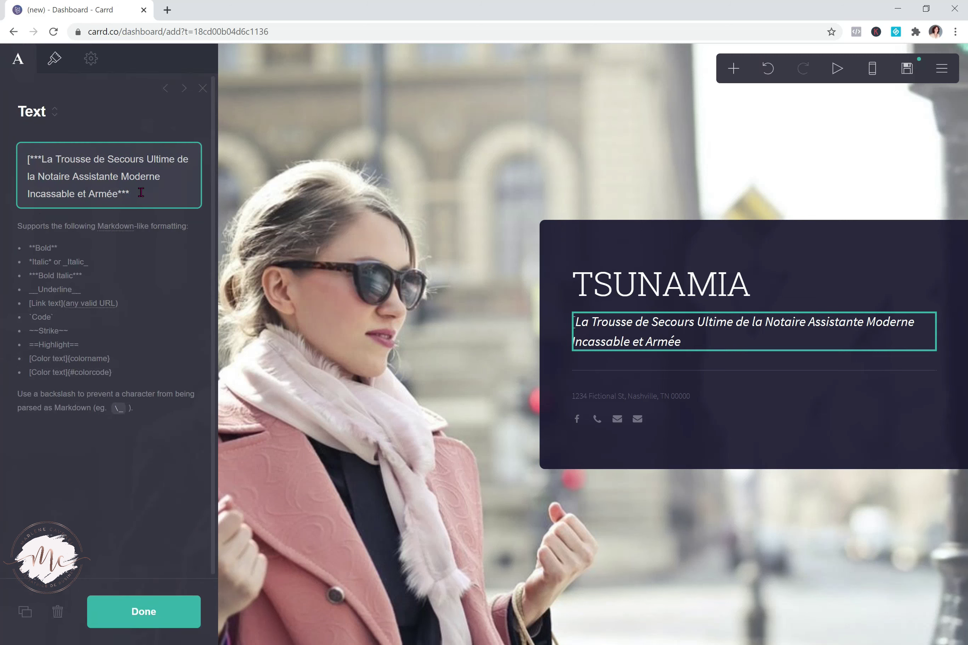
pyautogui.click(33, 162)
pyautogui.press('BackSpace')
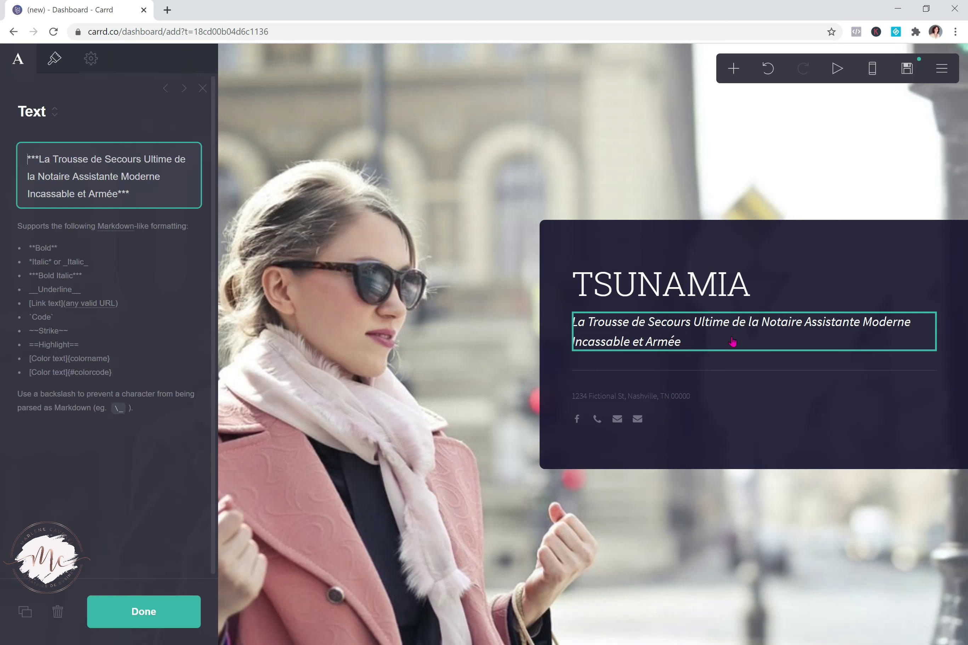
pyautogui.click(692, 344)
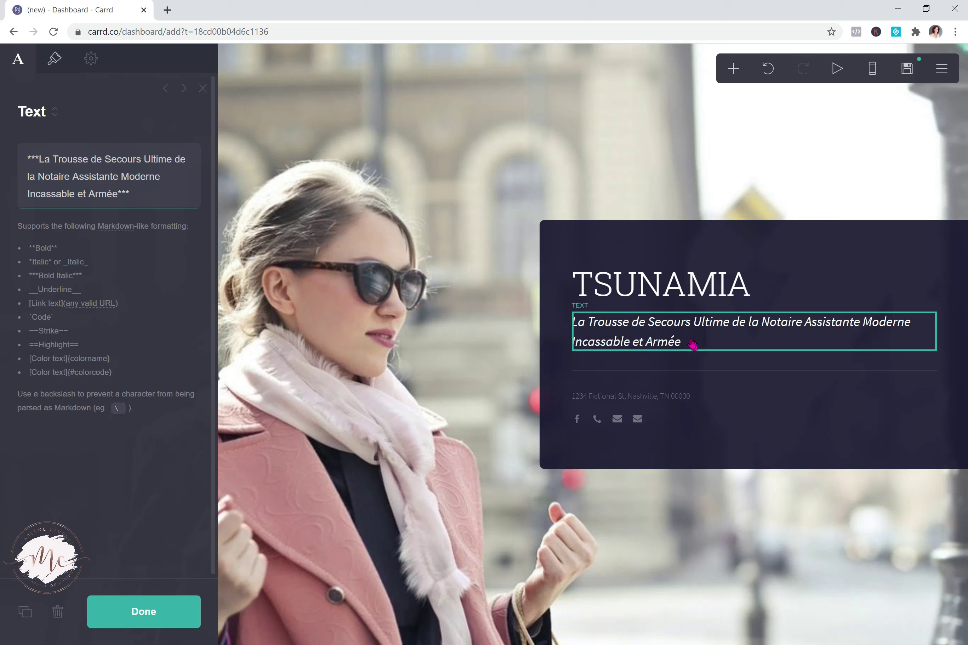
pyautogui.press('Escape')
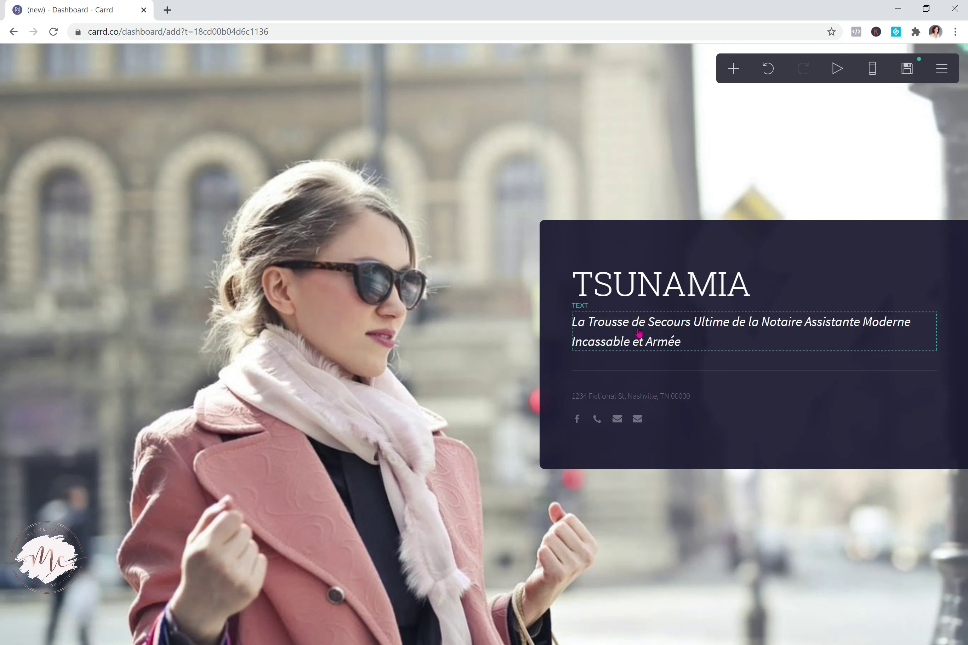
# Put brackets back around the subtitle and try a {pink} colour markup
pyautogui.click(622, 323)
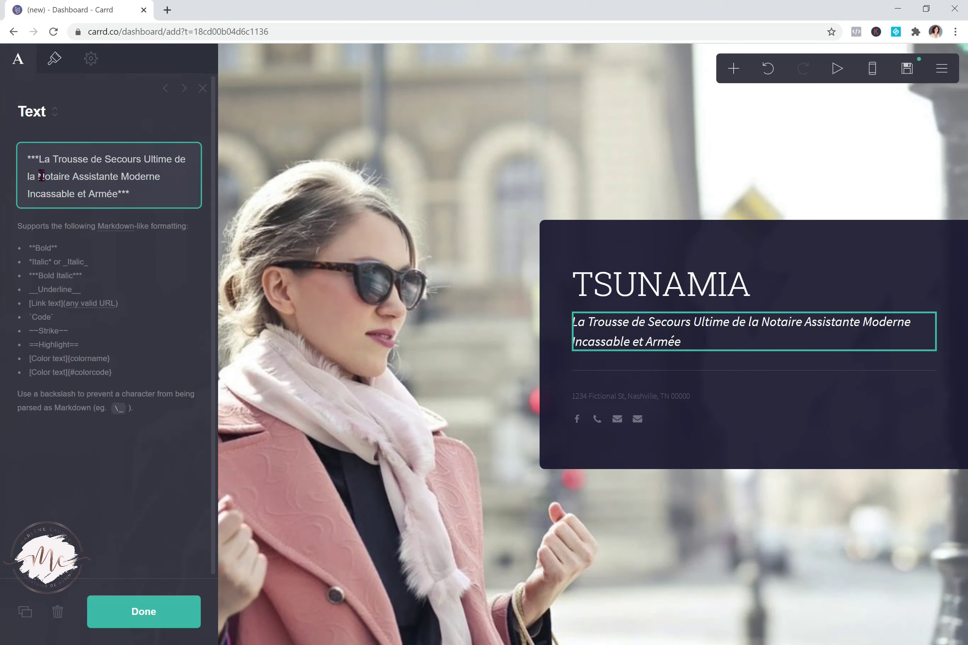
pyautogui.click(26, 158)
pyautogui.write('[')
pyautogui.press('BackSpace')
pyautogui.write('[')
pyautogui.click(141, 193)
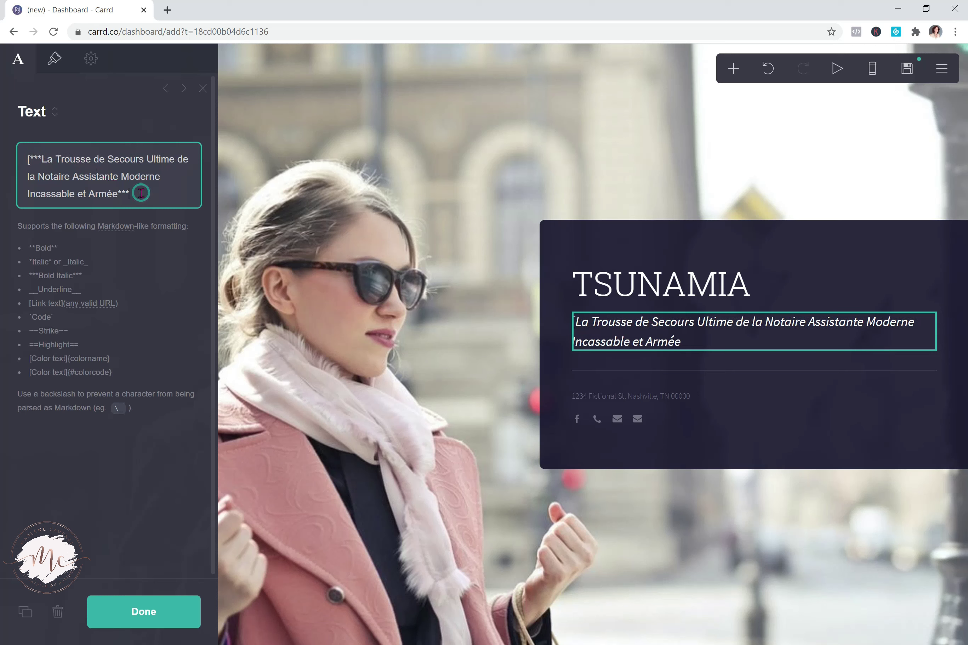
pyautogui.write(']')
pyautogui.write('pink')
pyautogui.press('BackSpace')
pyautogui.press('BackSpace')
pyautogui.press('BackSpace')
pyautogui.press('BackSpace')
pyautogui.write('{pink}')
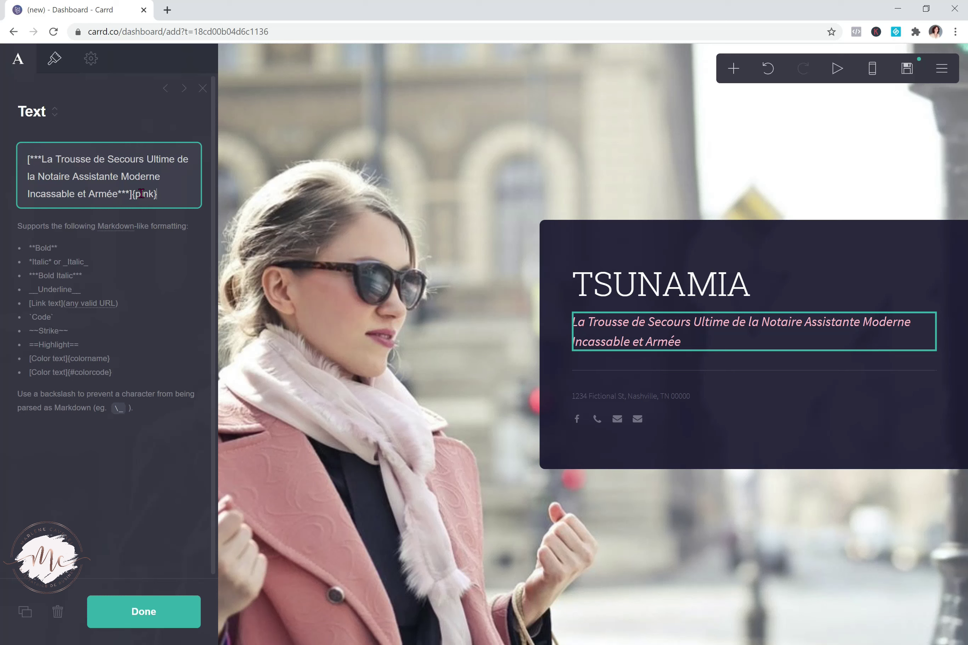
# Undo the pink attempt, then remove the brackets and one asterisk for plain upright text
pyautogui.click(768, 70)
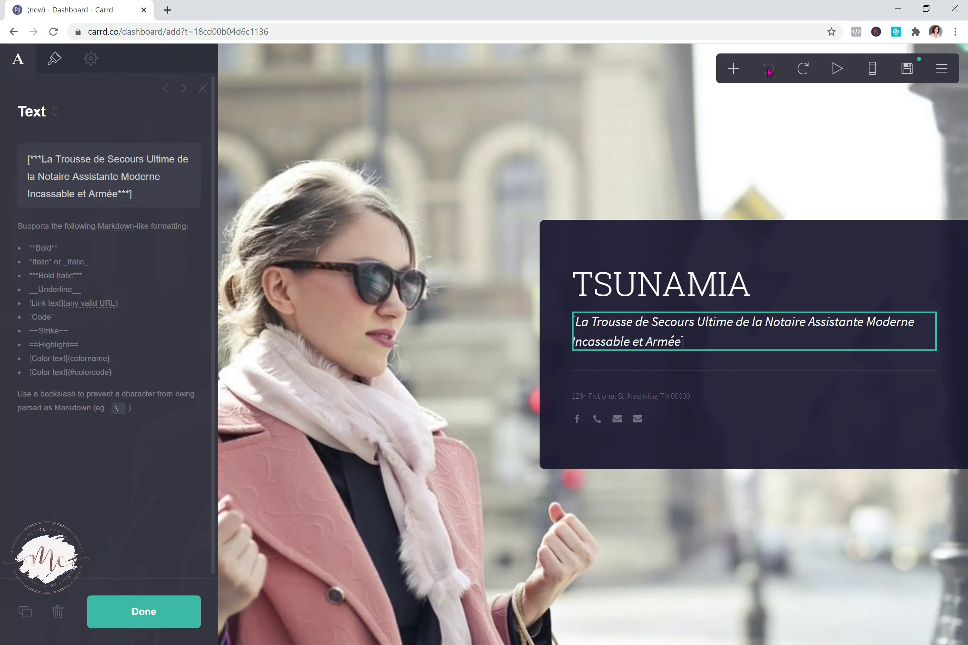
pyautogui.click(151, 188)
pyautogui.press('BackSpace')
pyautogui.click(29, 160)
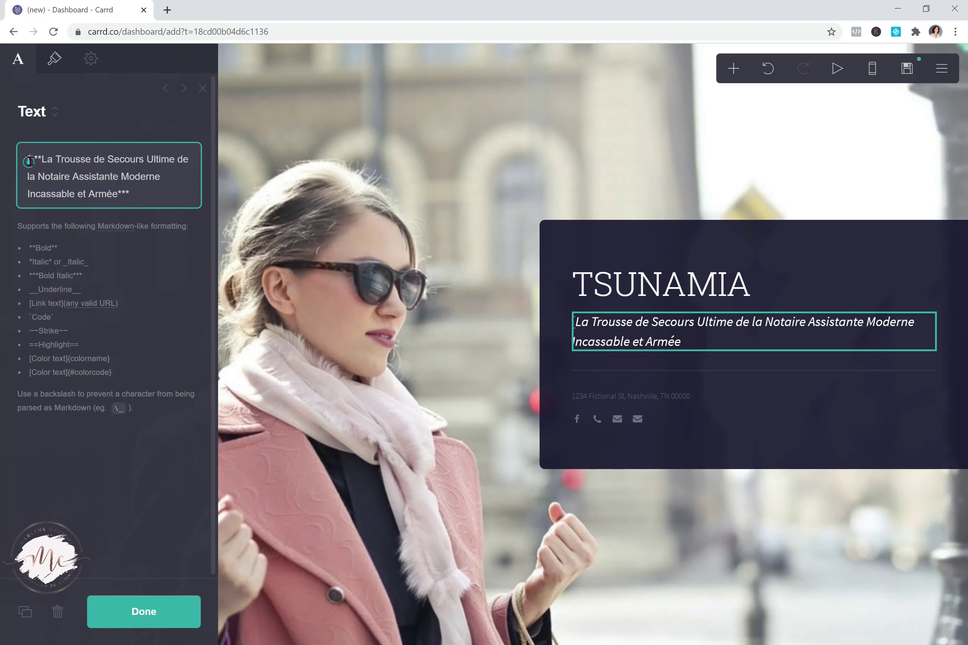
pyautogui.press('Delete')
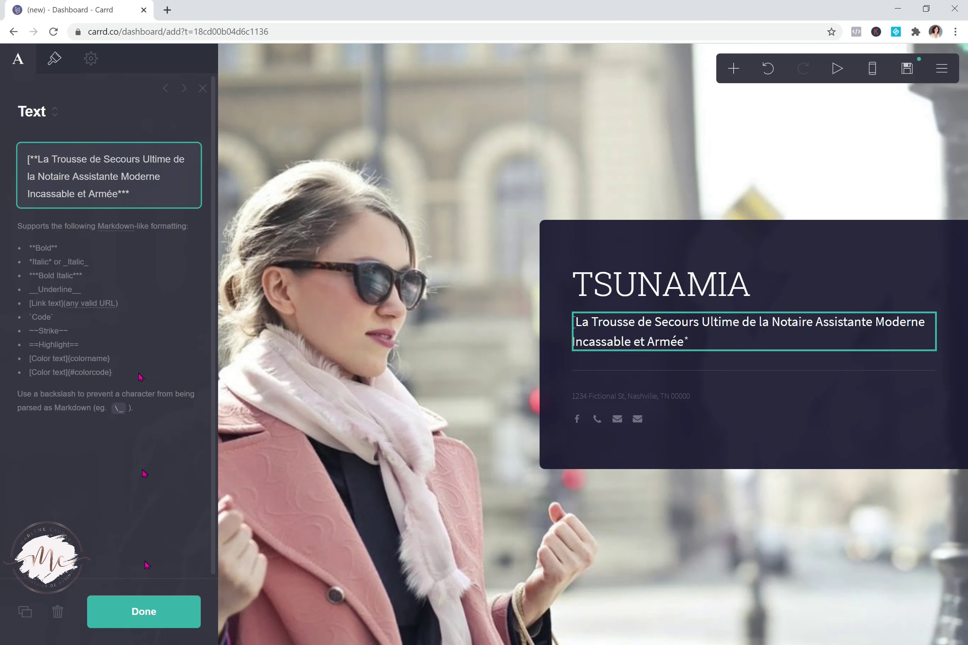
pyautogui.press('Delete')
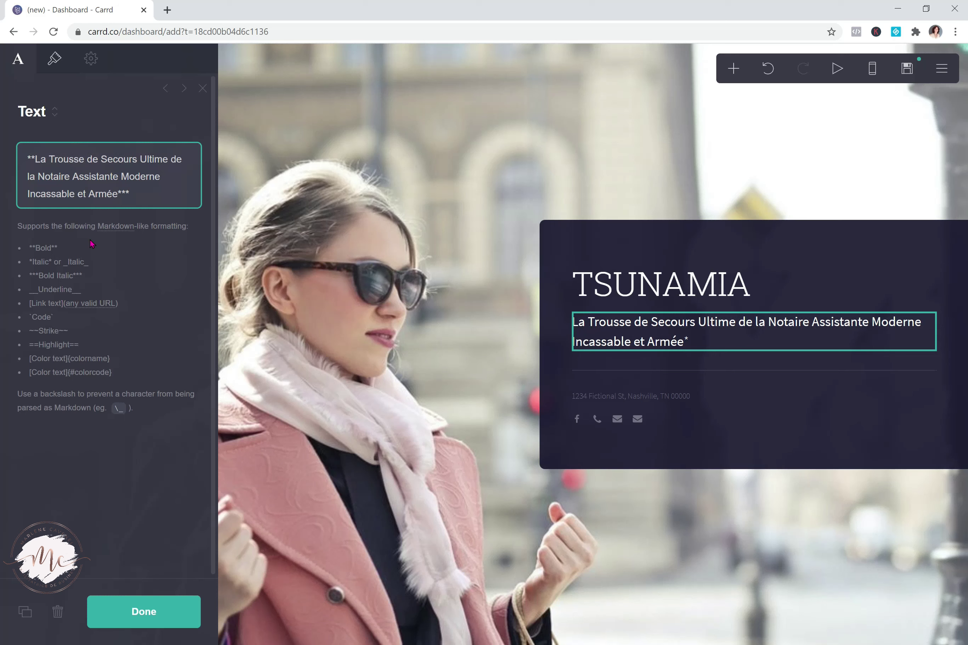
pyautogui.click(151, 618)
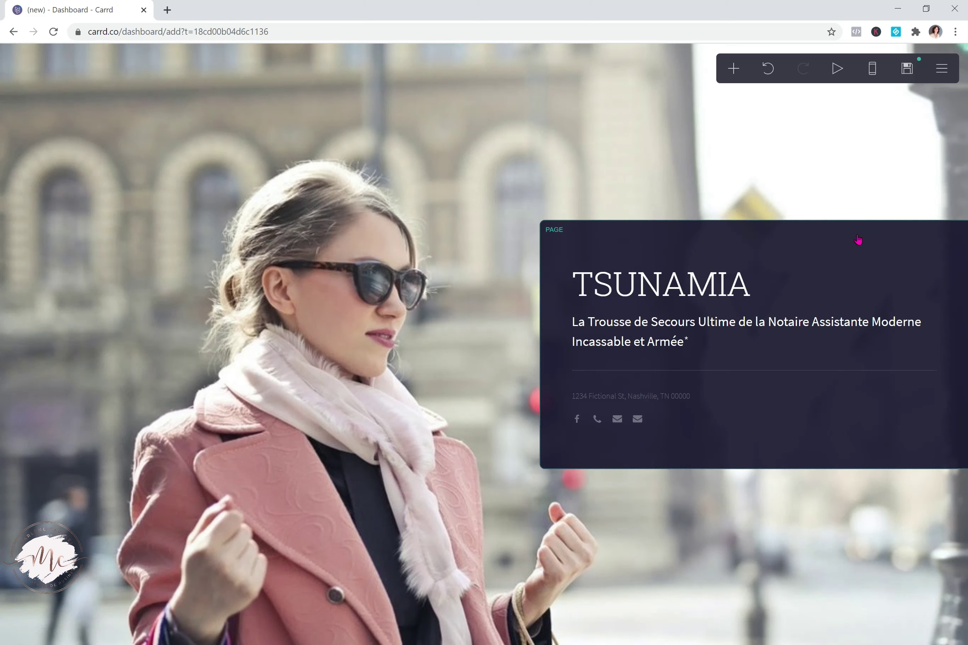
# Select the page card to show its Page settings
pyautogui.click(858, 240)
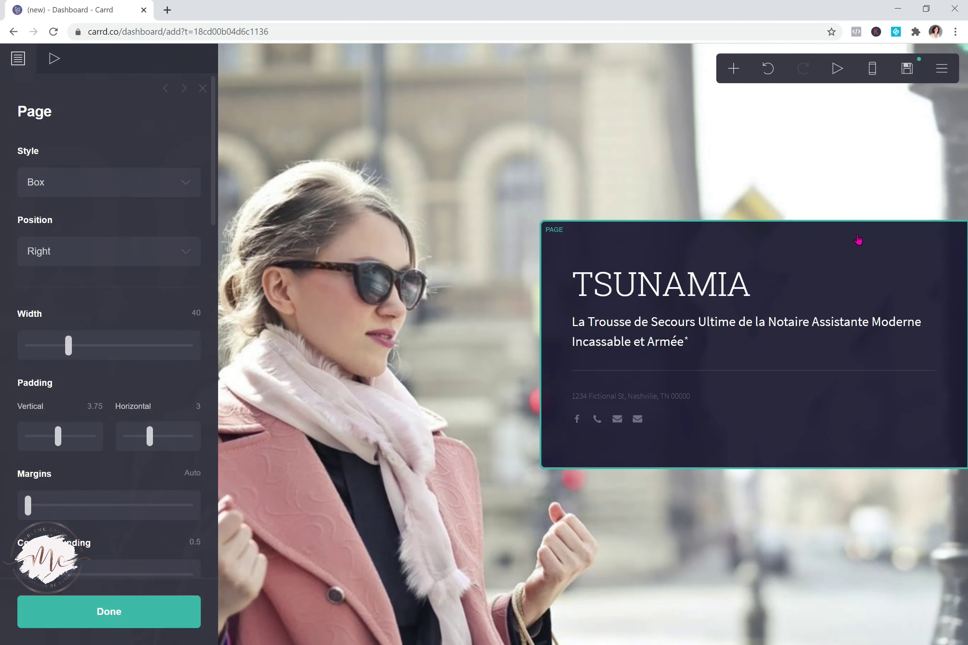
pyautogui.click(858, 240)
pyautogui.click(858, 239)
pyautogui.moveTo(214, 205); pyautogui.dragTo(199, 367)
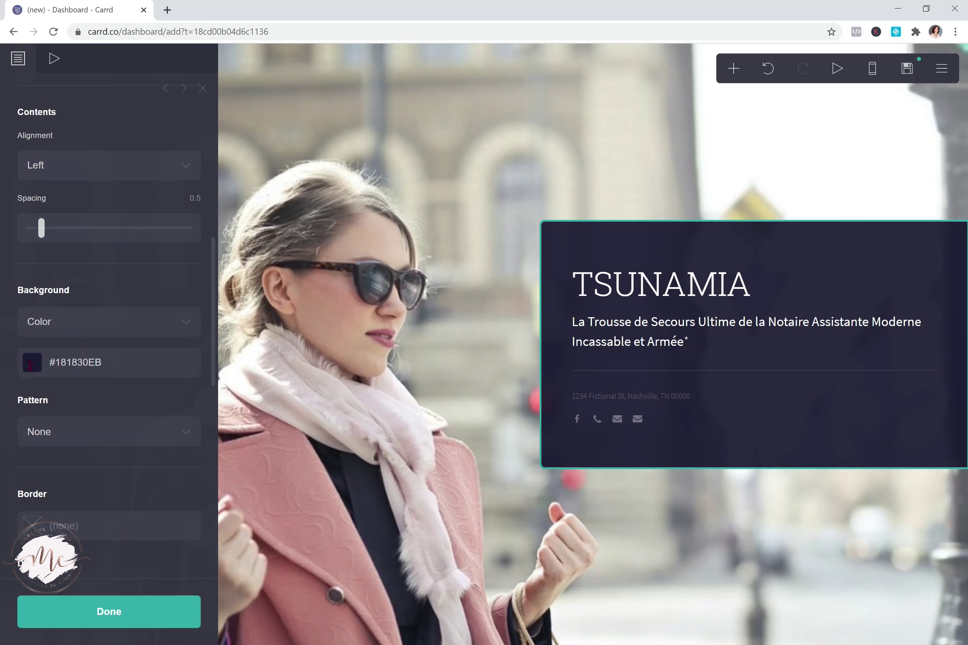
# Try different opacities and a near-white card background, then undo back to #181830EB
pyautogui.click(32, 366)
pyautogui.moveTo(179, 550); pyautogui.dragTo(191, 550)
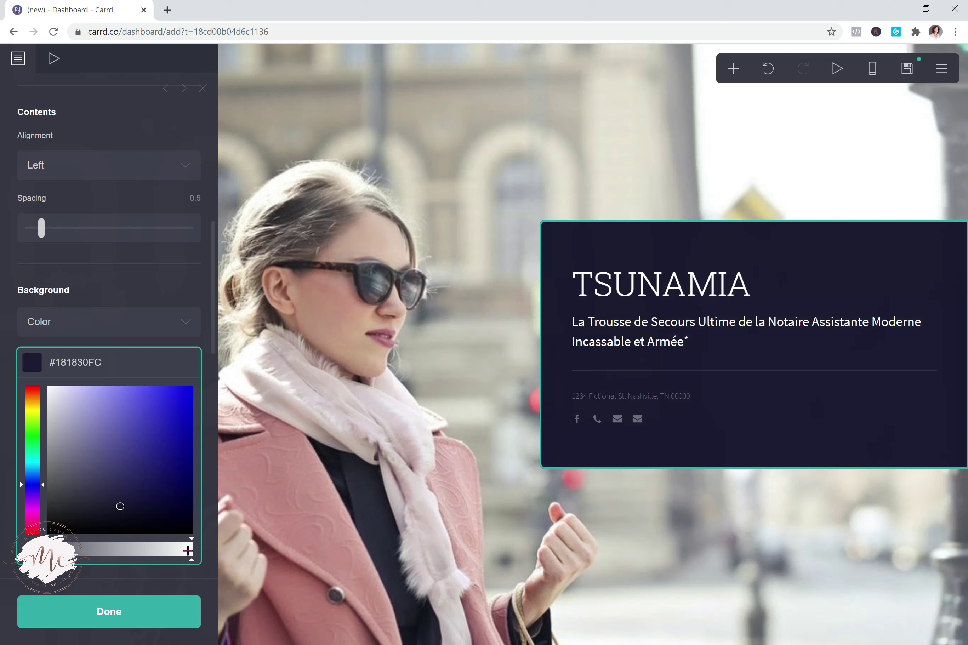
pyautogui.moveTo(186, 551); pyautogui.dragTo(182, 551)
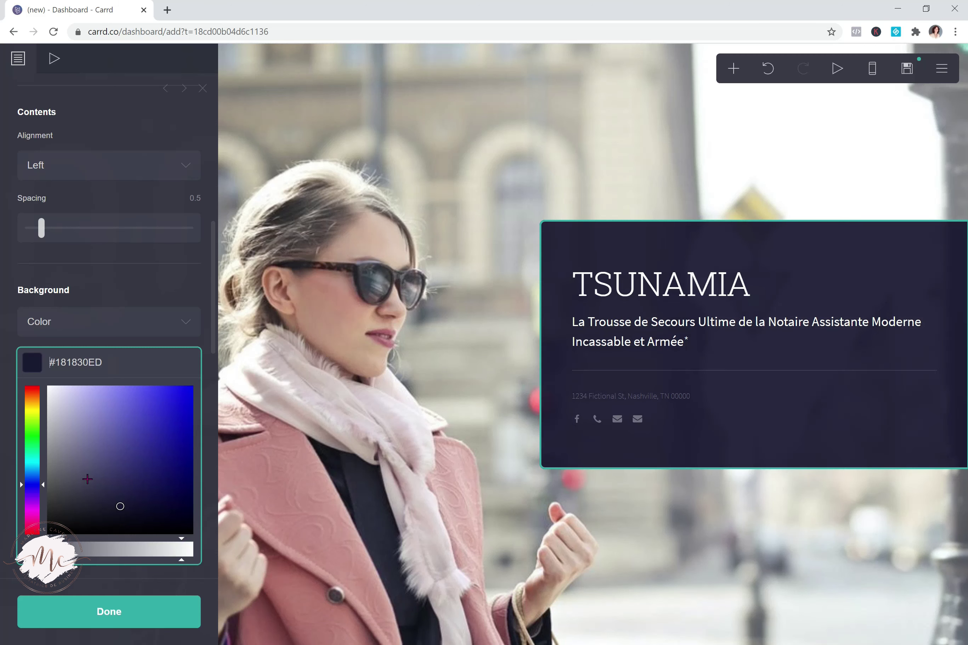
pyautogui.click(54, 392)
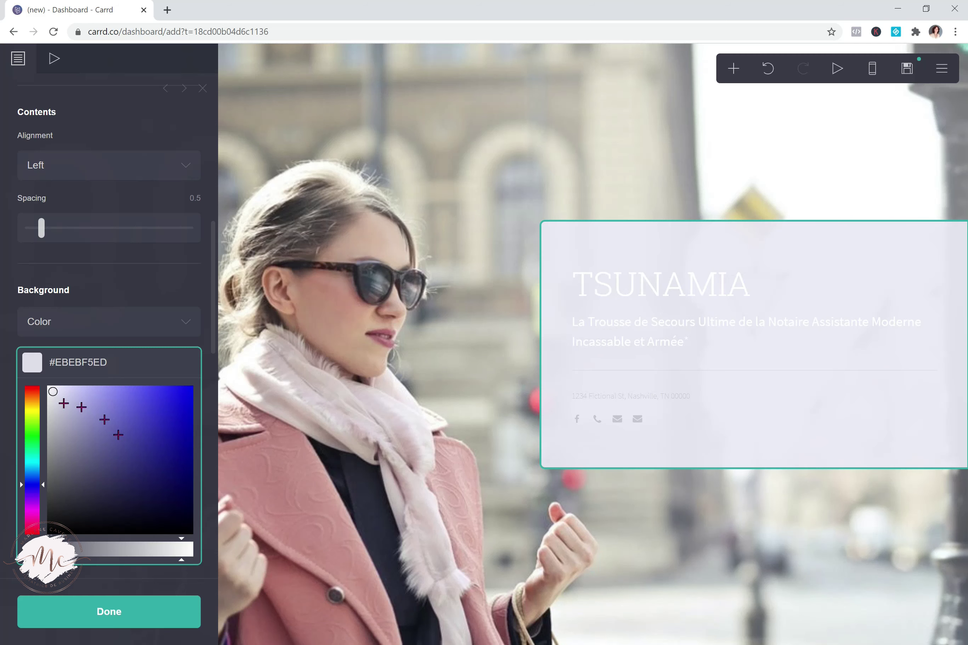
pyautogui.moveTo(53, 390); pyautogui.dragTo(47, 387)
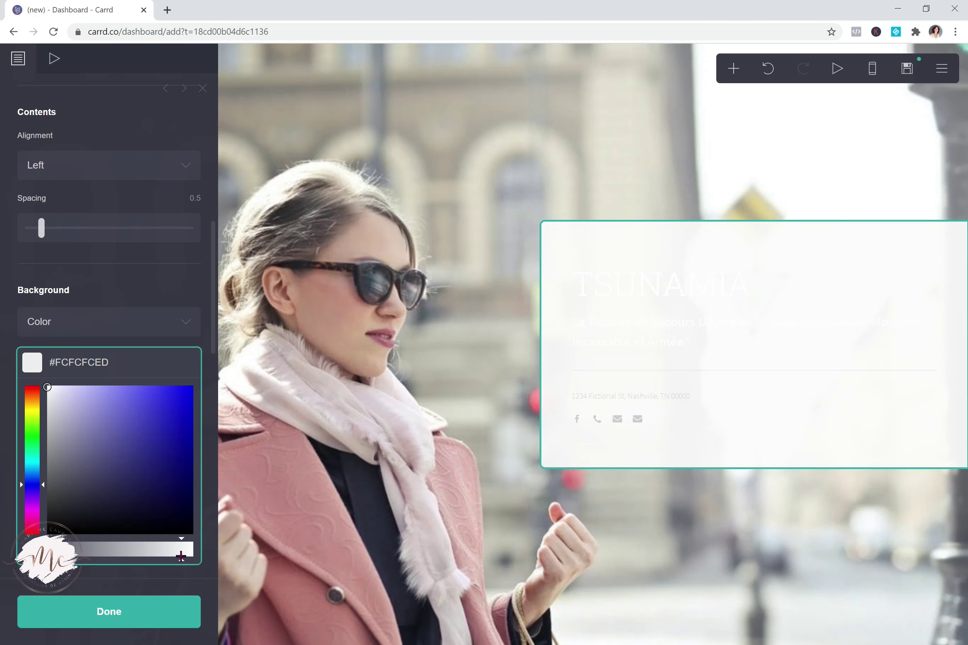
pyautogui.click(181, 557)
pyautogui.moveTo(181, 561)
pyautogui.mouseDown()
pyautogui.moveTo(94, 550)
pyautogui.moveTo(76, 534)
pyautogui.moveTo(87, 539)
pyautogui.mouseUp()
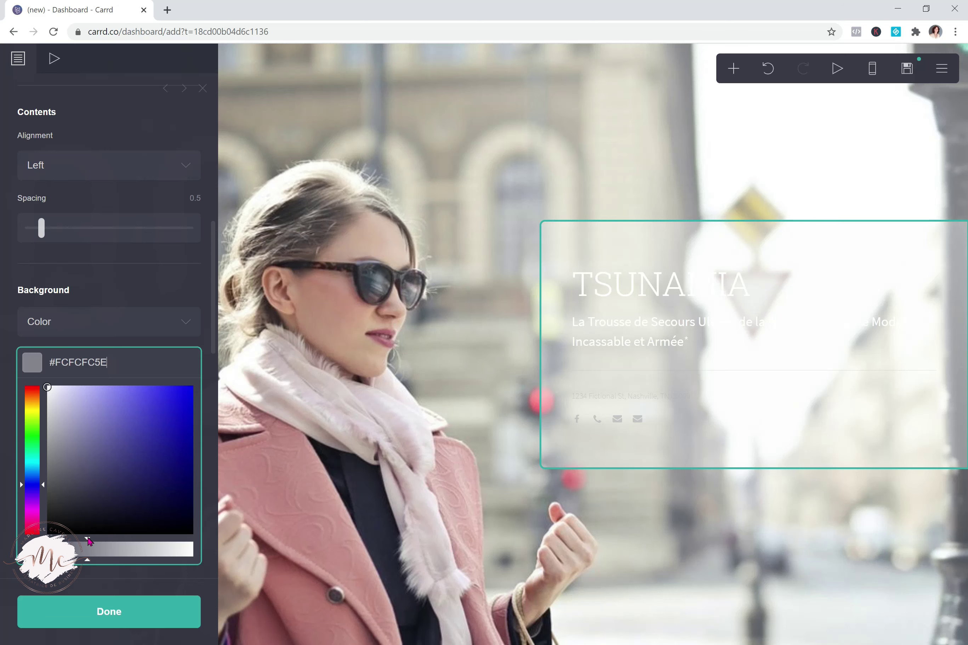
pyautogui.click(768, 69)
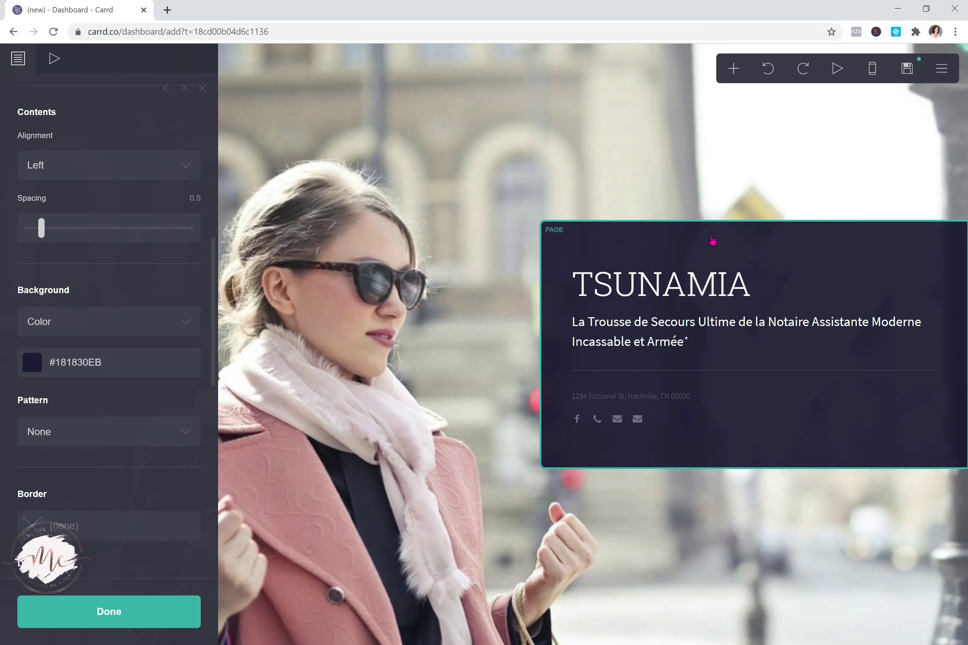
# Select the TSUNAMIA title, then close its editor
pyautogui.click(712, 241)
pyautogui.click(662, 283)
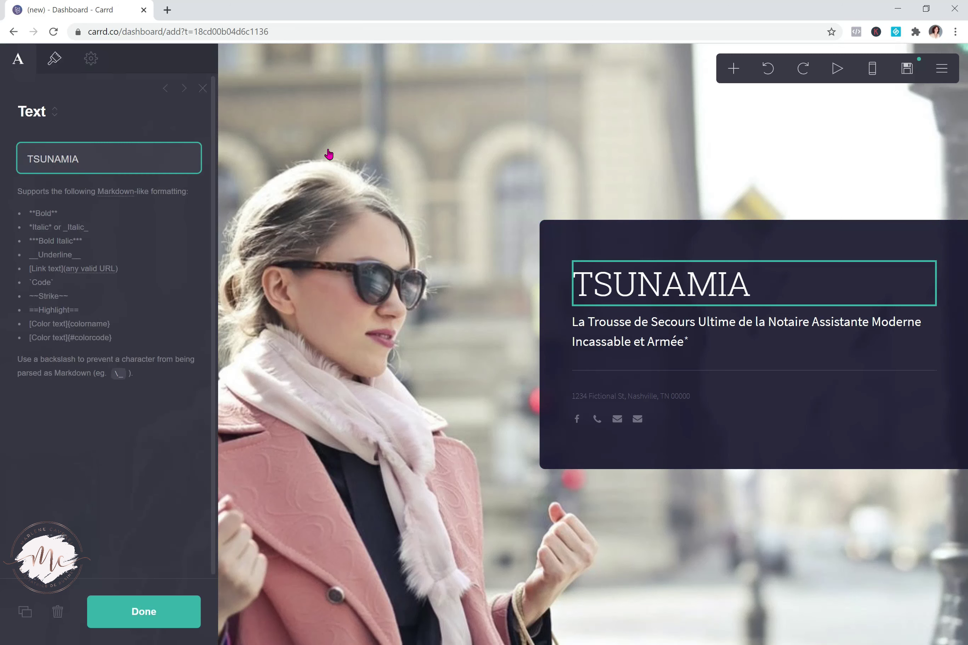
pyautogui.click(202, 89)
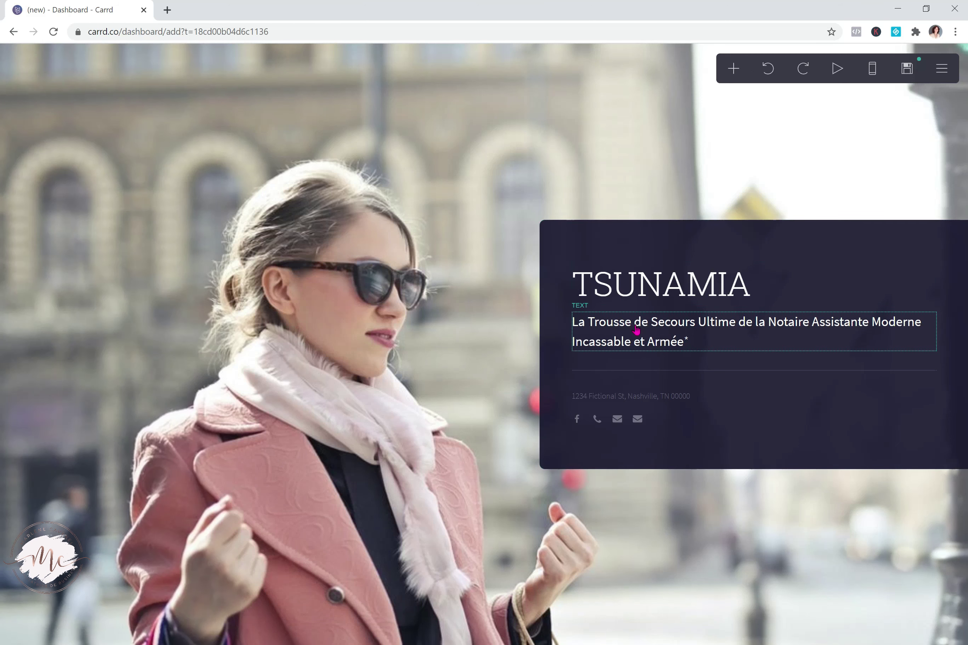
# Try Wide Box and Tall Box styles, then set the page style to Box at width 40
pyautogui.click(824, 244)
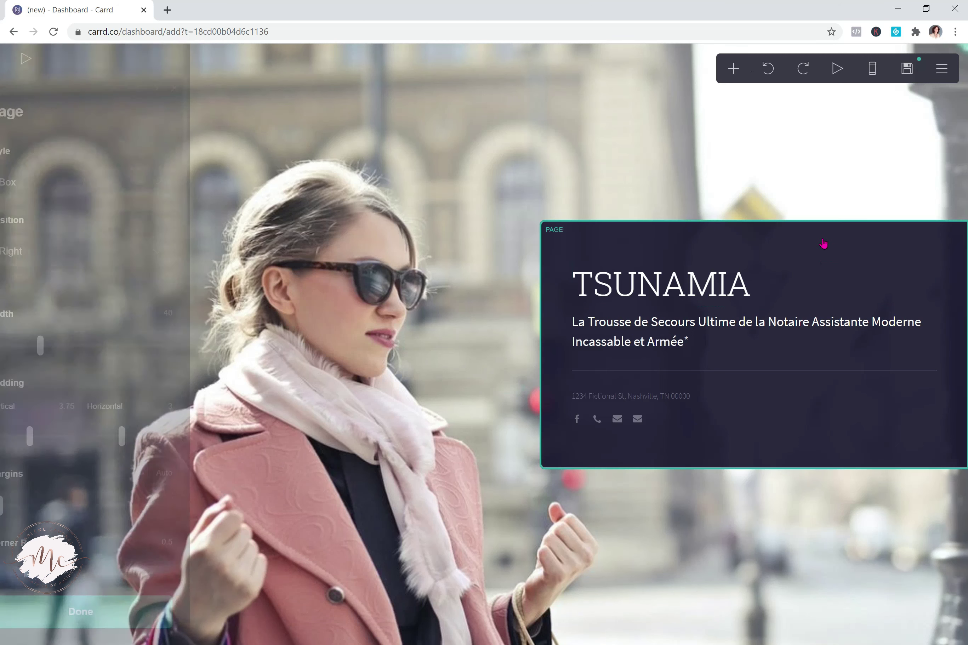
pyautogui.click(81, 184)
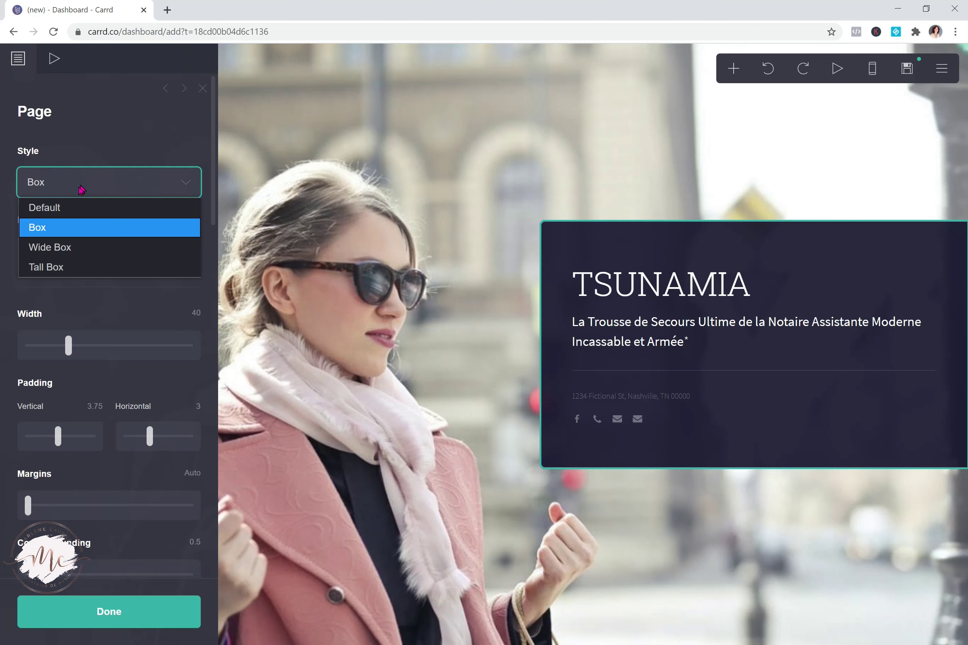
pyautogui.click(84, 250)
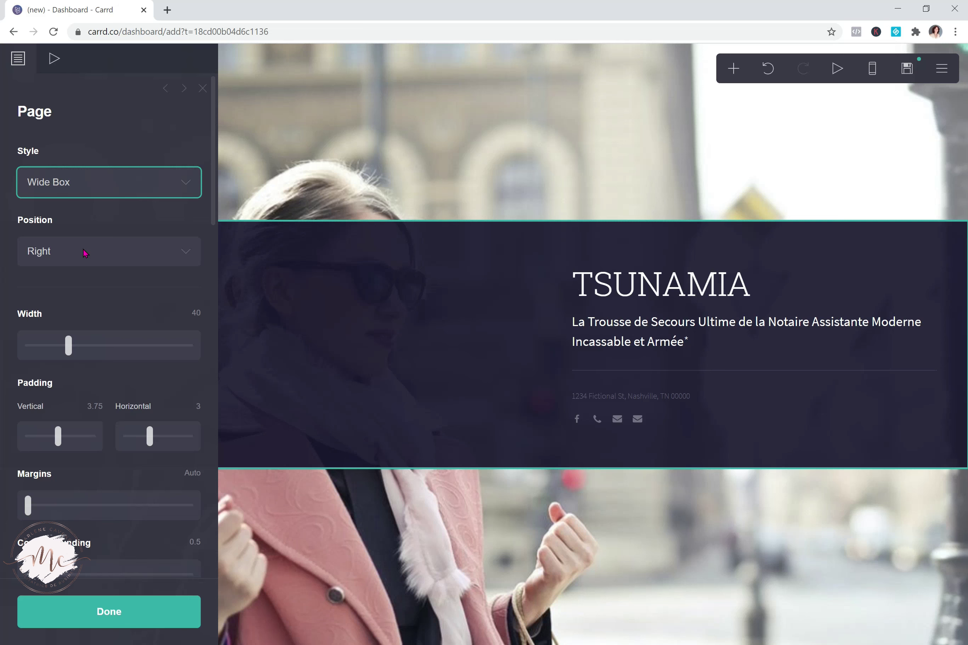
pyautogui.click(83, 188)
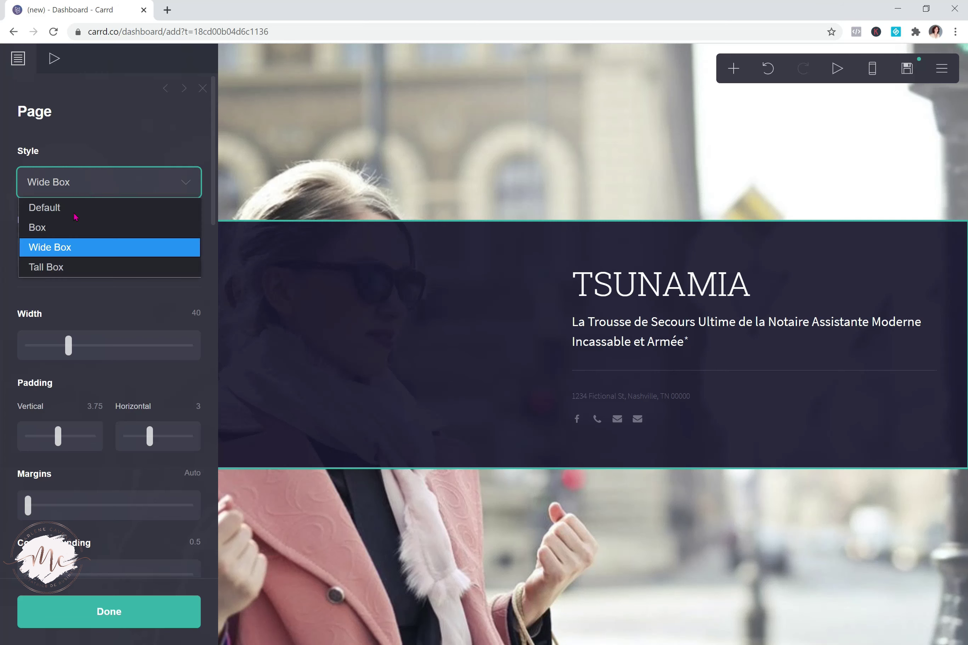
pyautogui.click(93, 265)
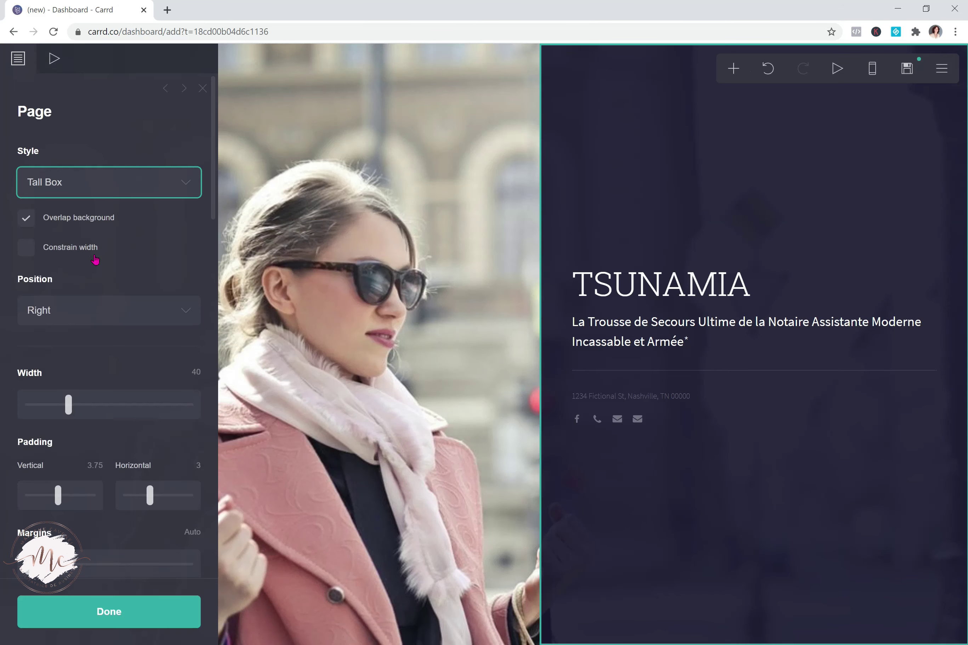
pyautogui.click(95, 185)
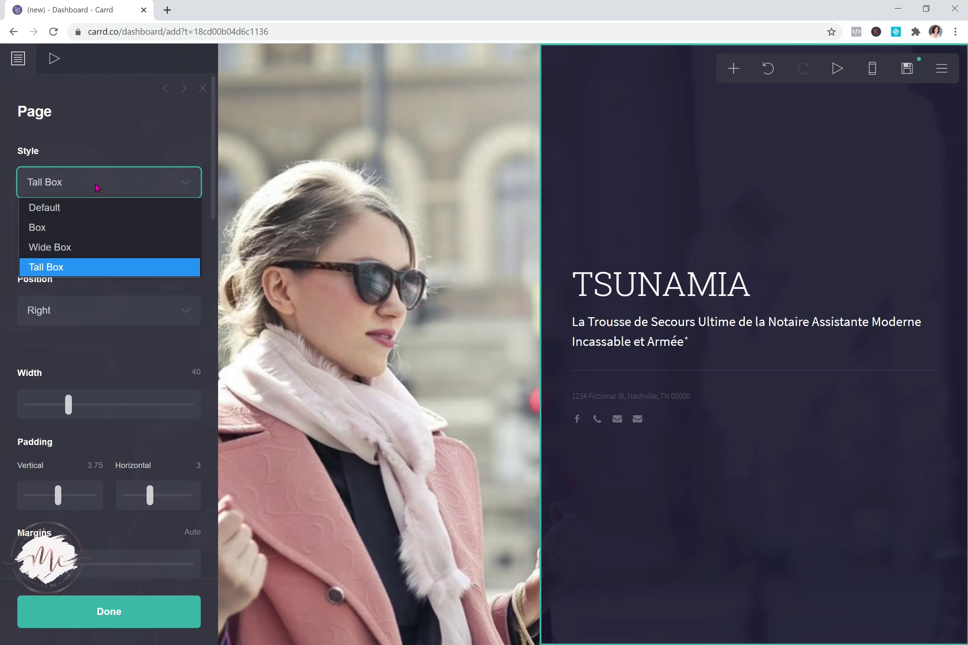
pyautogui.click(92, 228)
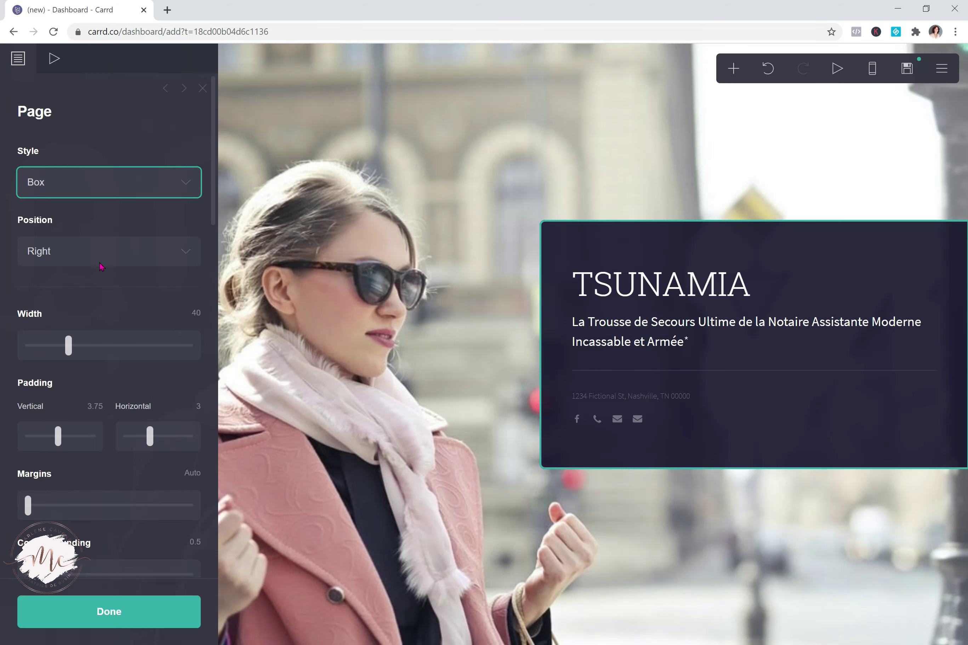
pyautogui.click(69, 349)
pyautogui.moveTo(69, 349)
pyautogui.mouseDown()
pyautogui.moveTo(78, 351)
pyautogui.moveTo(60, 343)
pyautogui.moveTo(69, 347)
pyautogui.mouseUp()
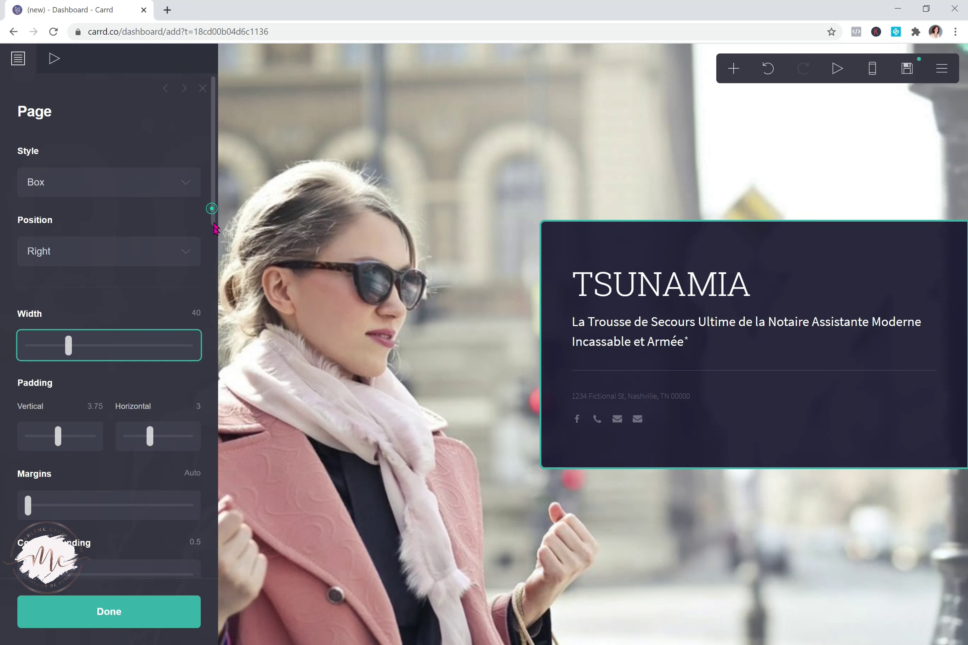
# Raise the box's vertical padding to 4.375
pyautogui.scroll(-5, 215, 226)
pyautogui.click(64, 256)
pyautogui.scroll(5, 65, 256)
pyautogui.press('Right')
pyautogui.press('Right')
pyautogui.press('Right')
pyautogui.press('Right')
pyautogui.press('Right')
pyautogui.press('Right')
pyautogui.press('Right')
pyautogui.press('Right')
pyautogui.press('Right')
pyautogui.press('Right')
pyautogui.press('Left')
pyautogui.press('Left')
pyautogui.press('Left')
pyautogui.press('Left')
pyautogui.press('Left')
pyautogui.press('Left')
pyautogui.press('Left')
pyautogui.press('Left')
pyautogui.press('Left')
pyautogui.press('Left')
pyautogui.press('Left')
pyautogui.press('Left')
pyautogui.moveTo(214, 219); pyautogui.dragTo(213, 350)
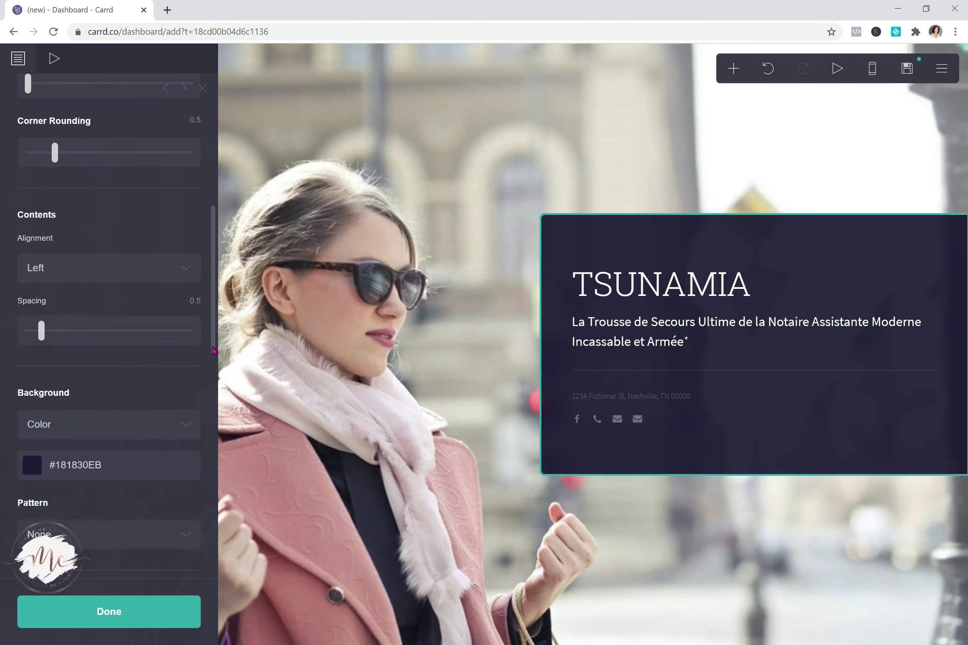
pyautogui.scroll(-4, 212, 354)
pyautogui.scroll(-5, 205, 426)
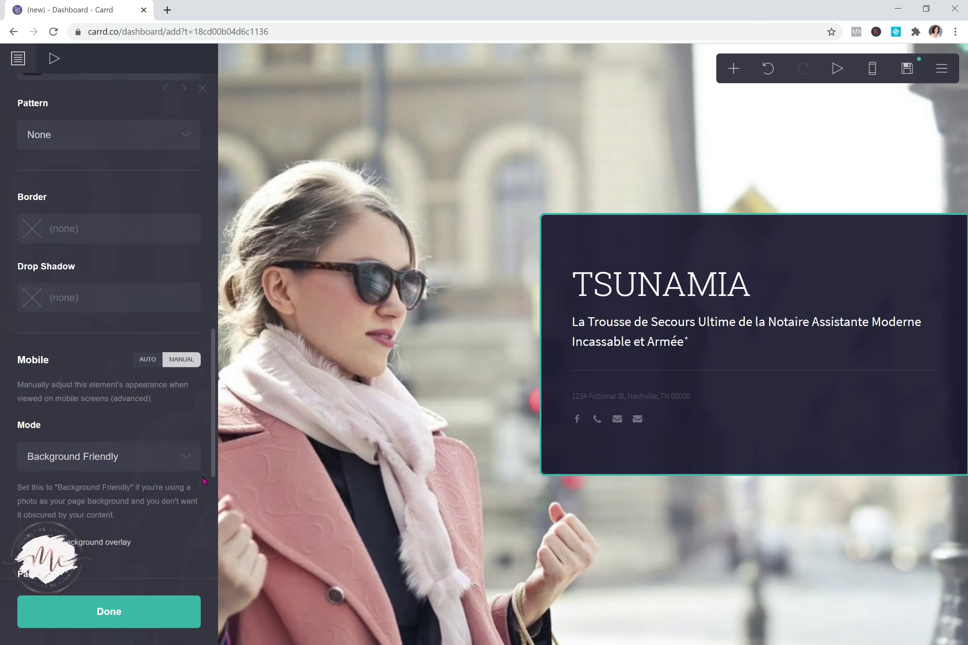
pyautogui.scroll(-1, 203, 481)
pyautogui.scroll(10, 35, 212)
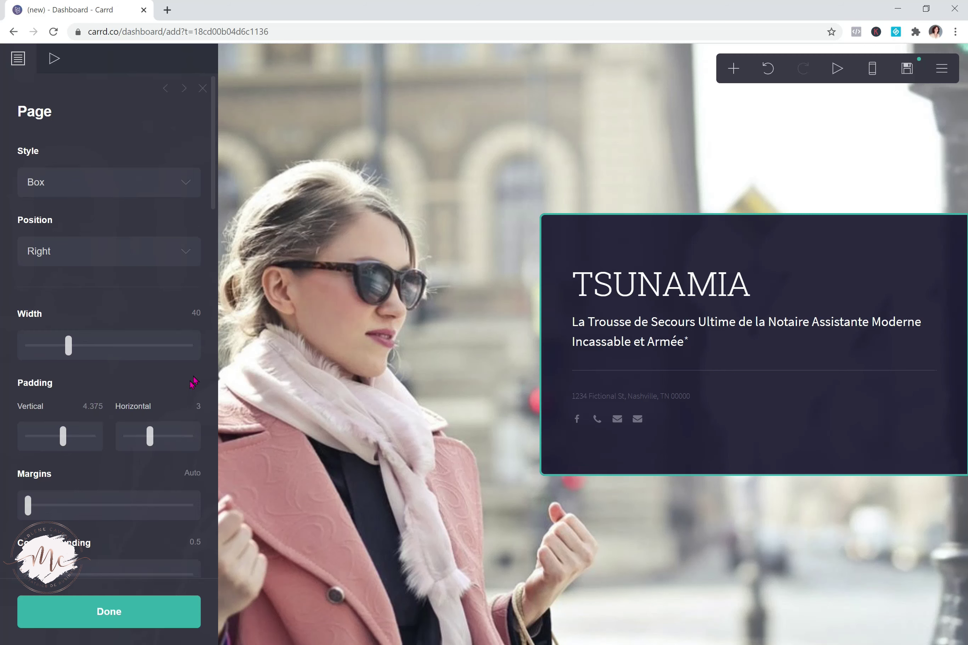
pyautogui.moveTo(213, 196); pyautogui.dragTo(224, 572)
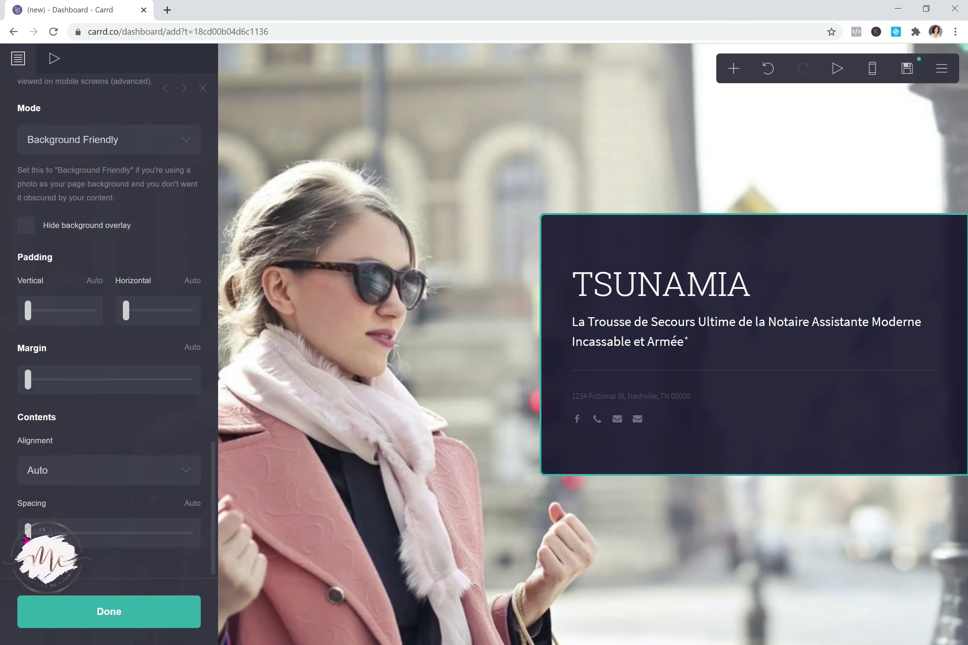
pyautogui.scroll(15, 27, 538)
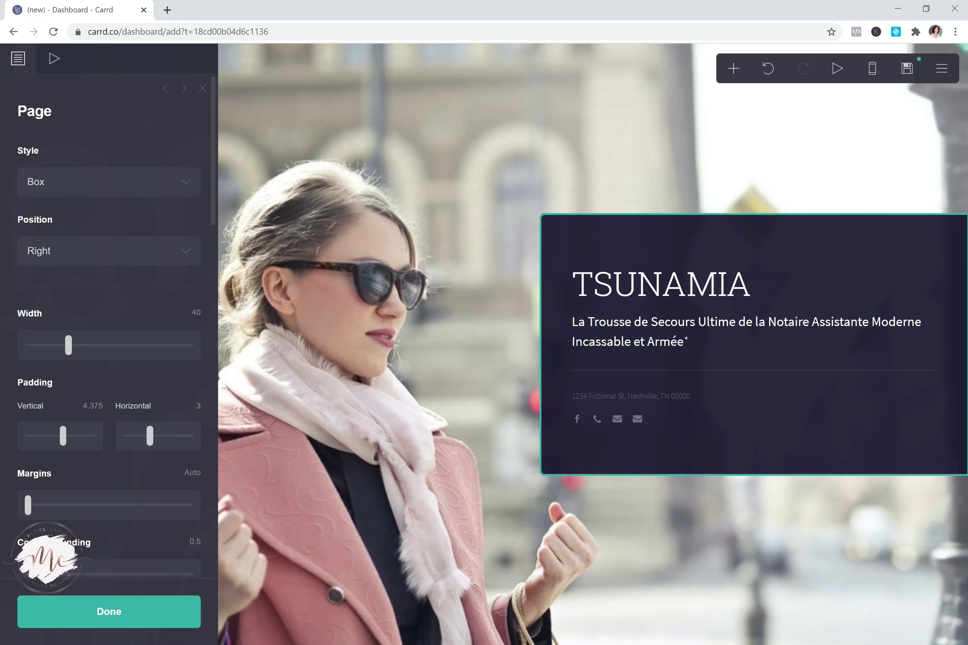
pyautogui.moveTo(212, 209); pyautogui.dragTo(141, 541)
pyautogui.scroll(20, 42, 554)
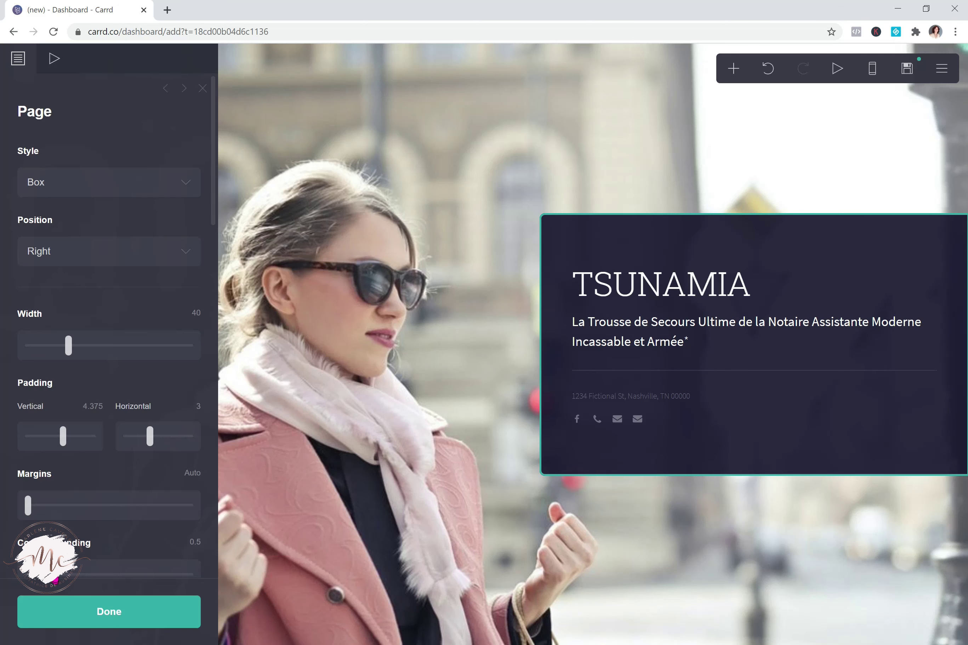
# Increase the box's corner rounding from 0.5 to 1.125
pyautogui.moveTo(56, 579); pyautogui.dragTo(90, 581)
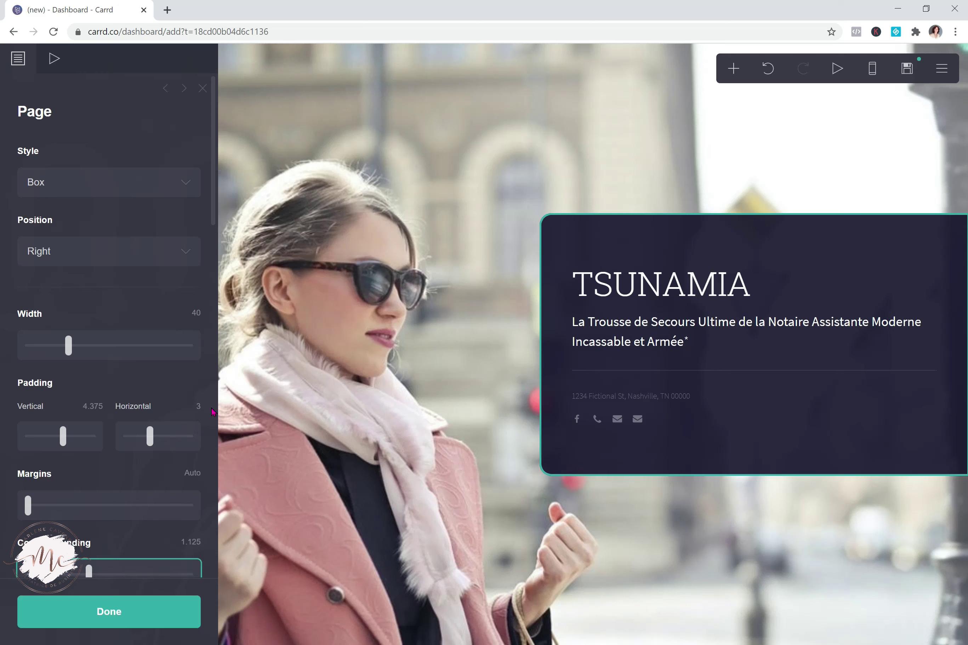
pyautogui.moveTo(214, 217); pyautogui.dragTo(222, 353)
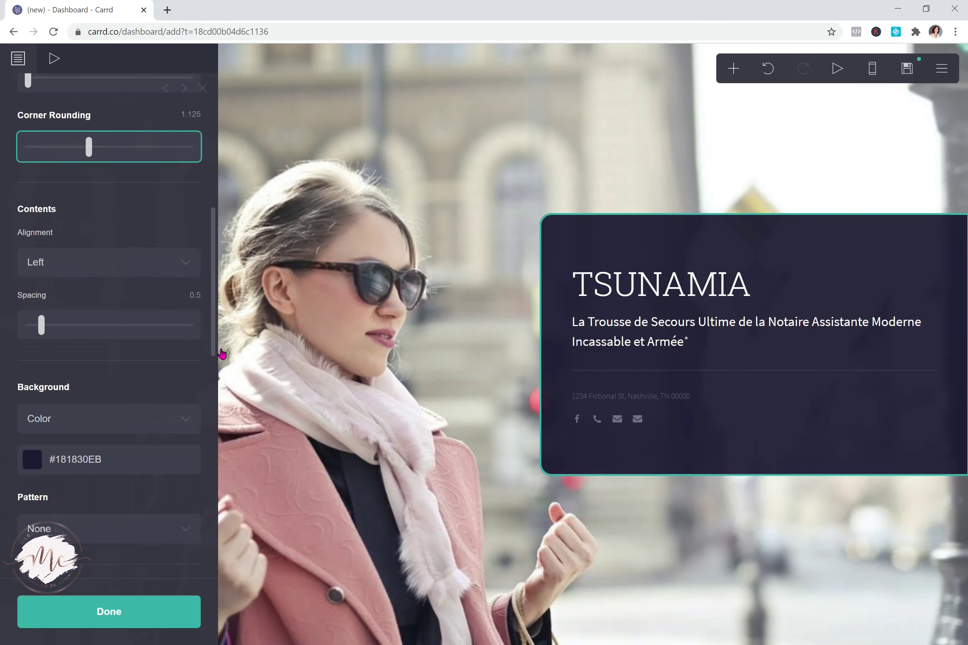
pyautogui.moveTo(222, 353); pyautogui.dragTo(219, 357)
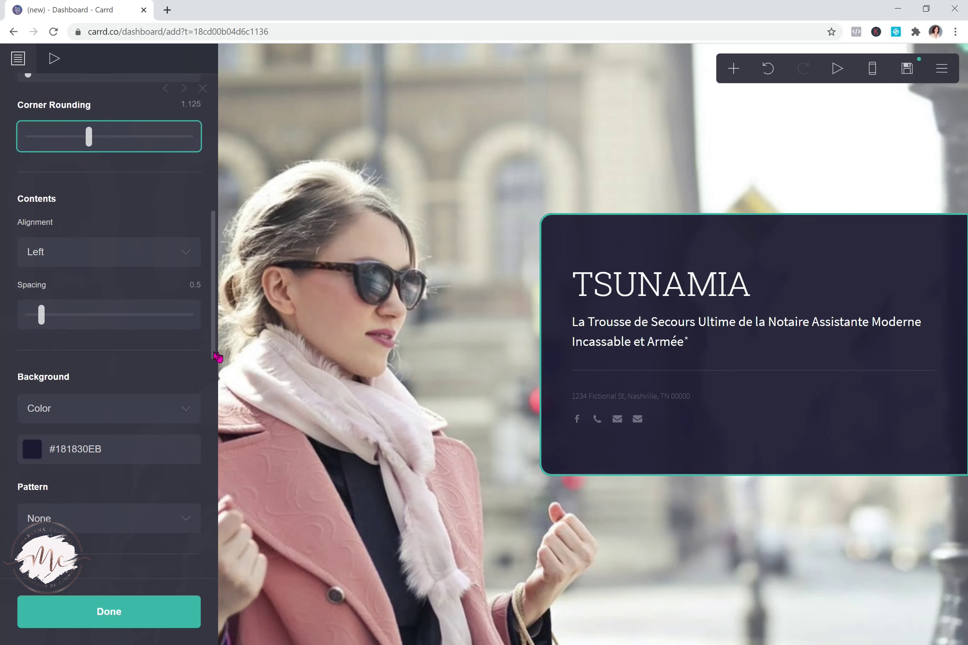
# Try Diagonal Lines, then Diamond Grid, set the box pattern back to None, and click Done
pyautogui.click(95, 518)
pyautogui.click(39, 384)
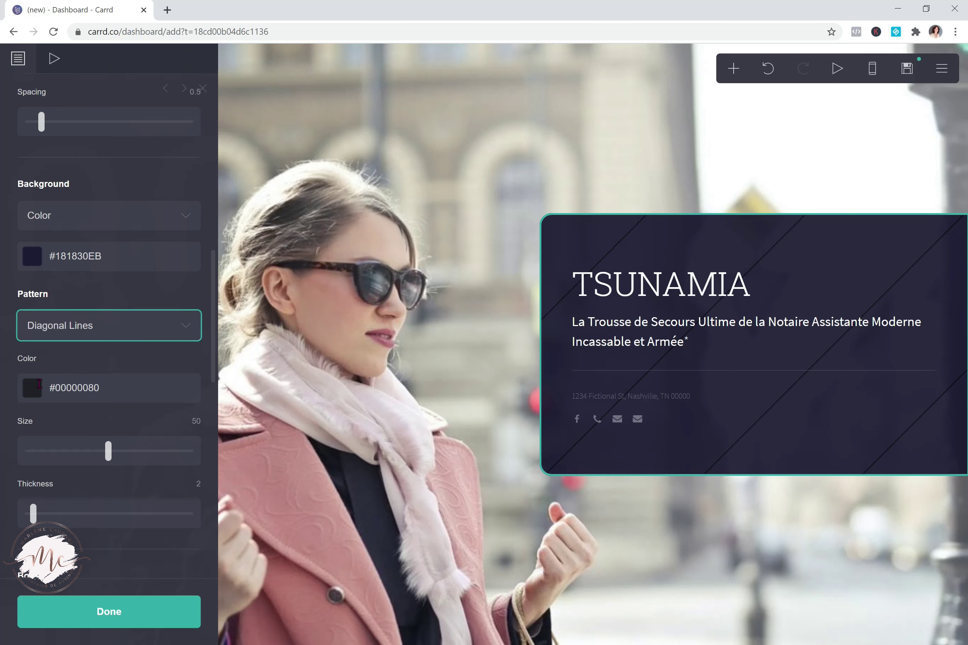
pyautogui.click(92, 330)
pyautogui.press('Escape')
pyautogui.click(96, 326)
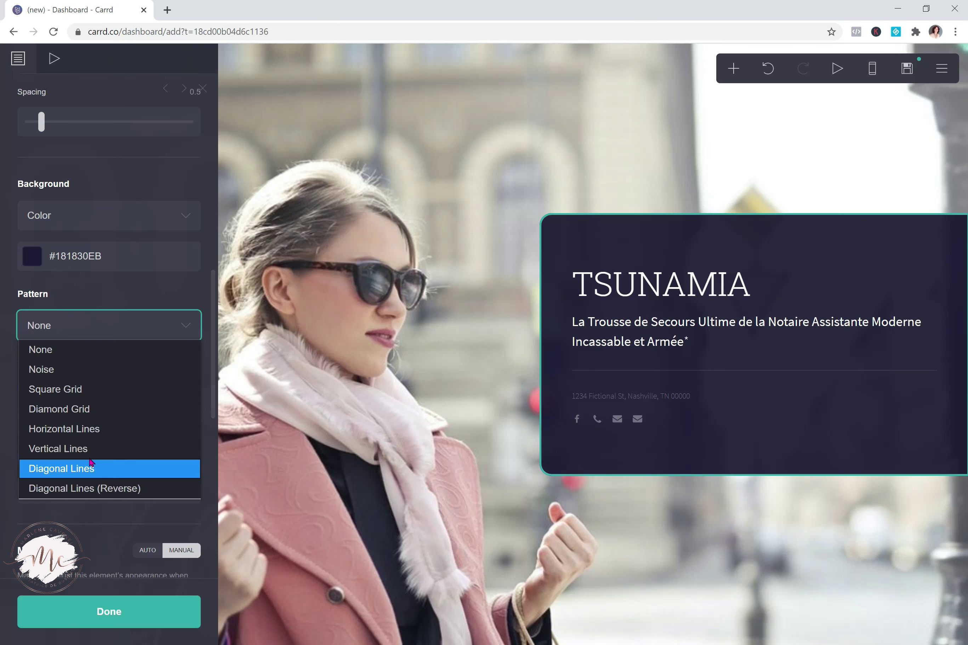
pyautogui.click(87, 409)
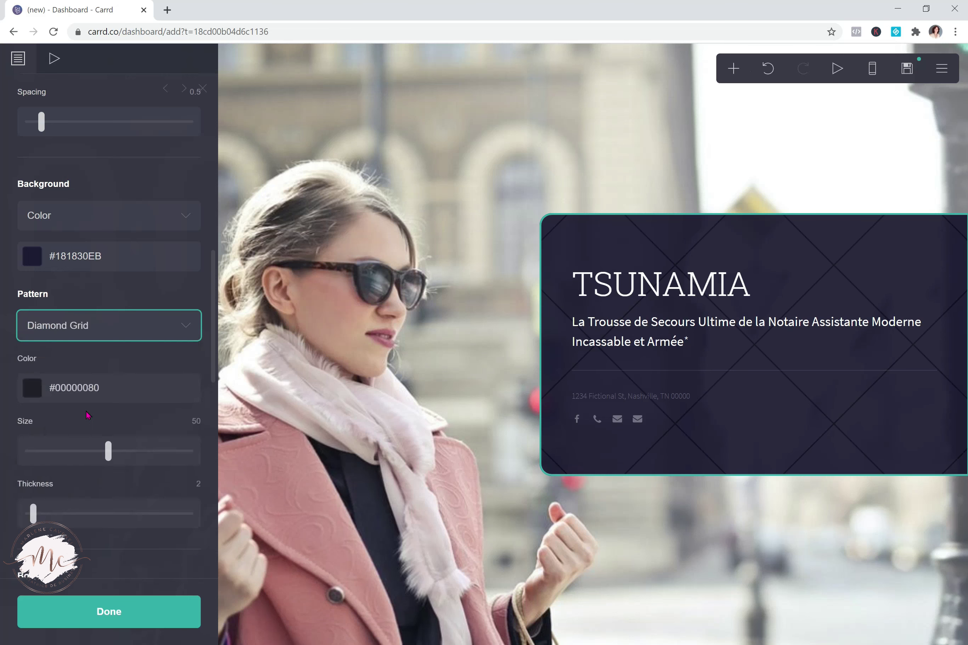
pyautogui.click(87, 327)
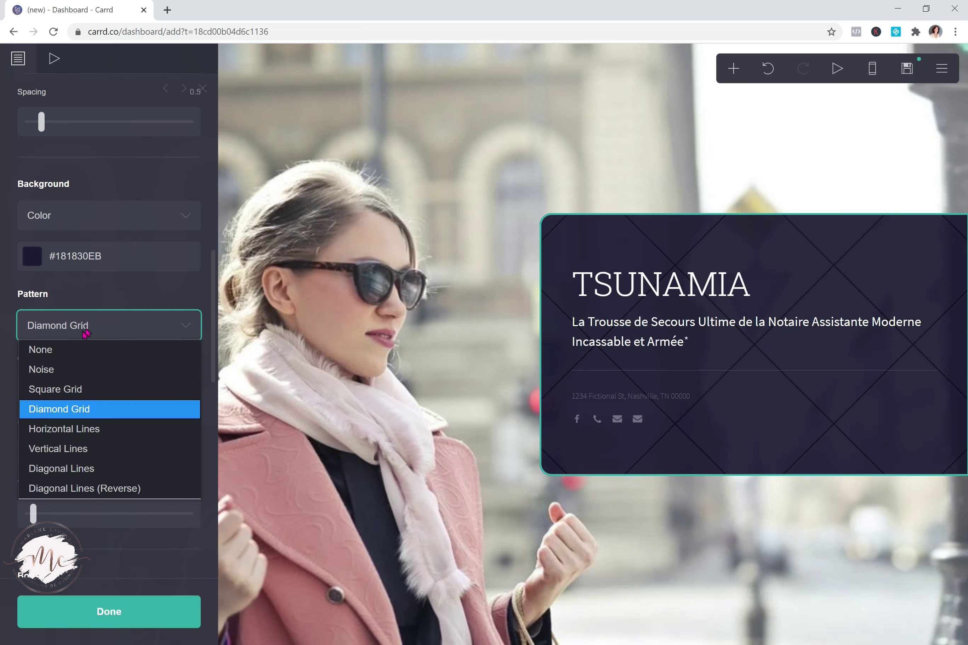
pyautogui.click(75, 354)
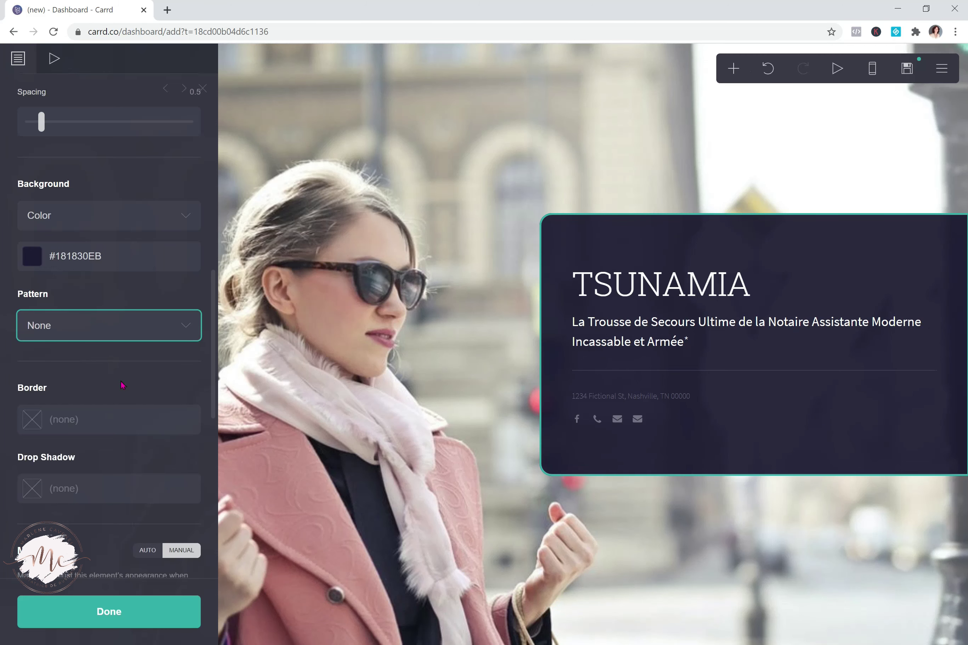
pyautogui.moveTo(214, 407); pyautogui.dragTo(210, 578)
pyautogui.click(111, 612)
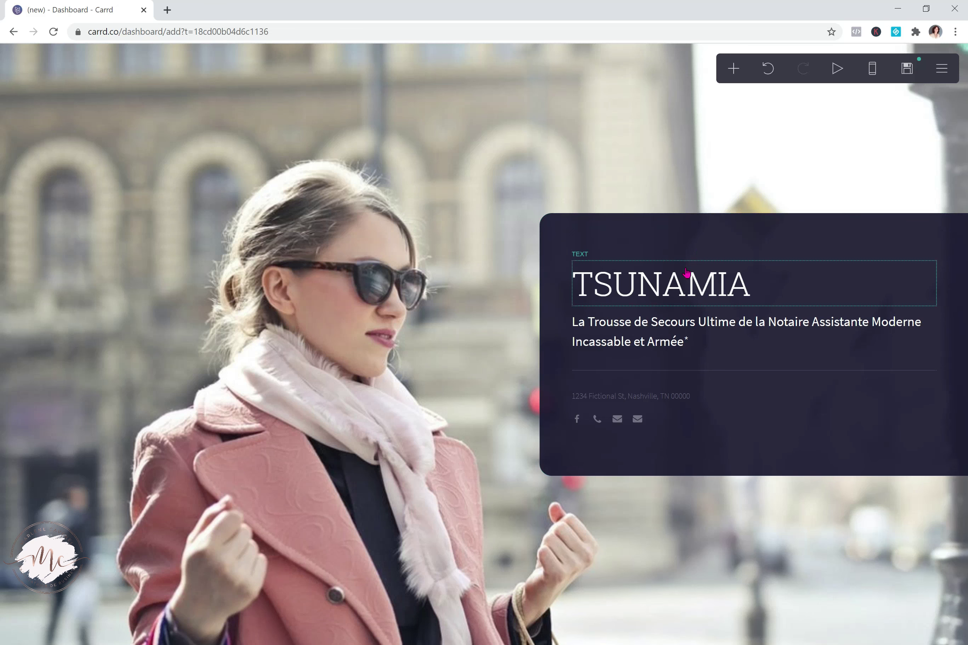
# Open the publish settings and enter title Tsunamia and description Accueil
pyautogui.click(907, 72)
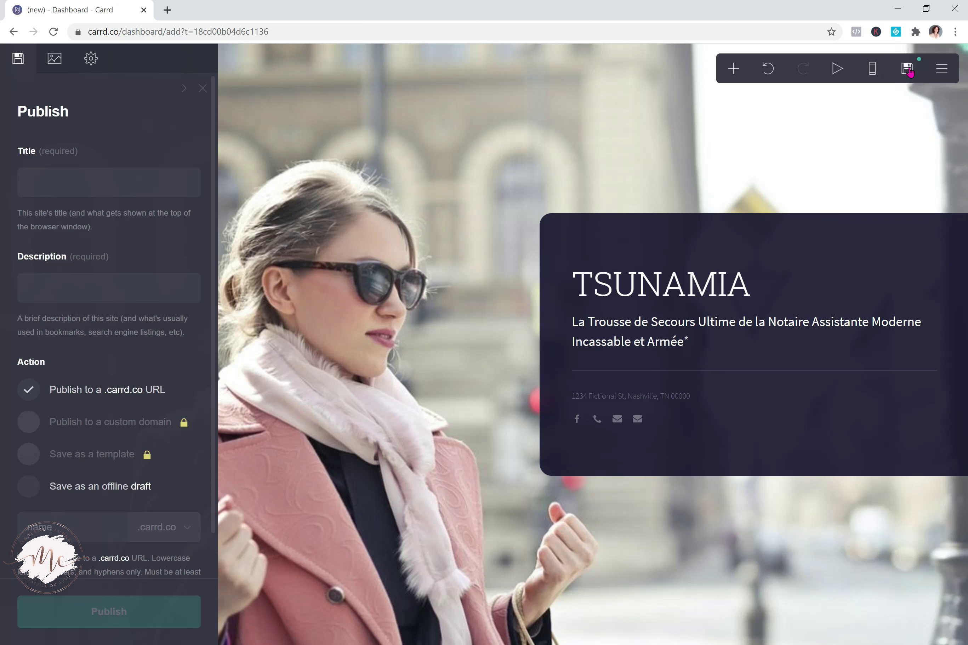
pyautogui.click(77, 181)
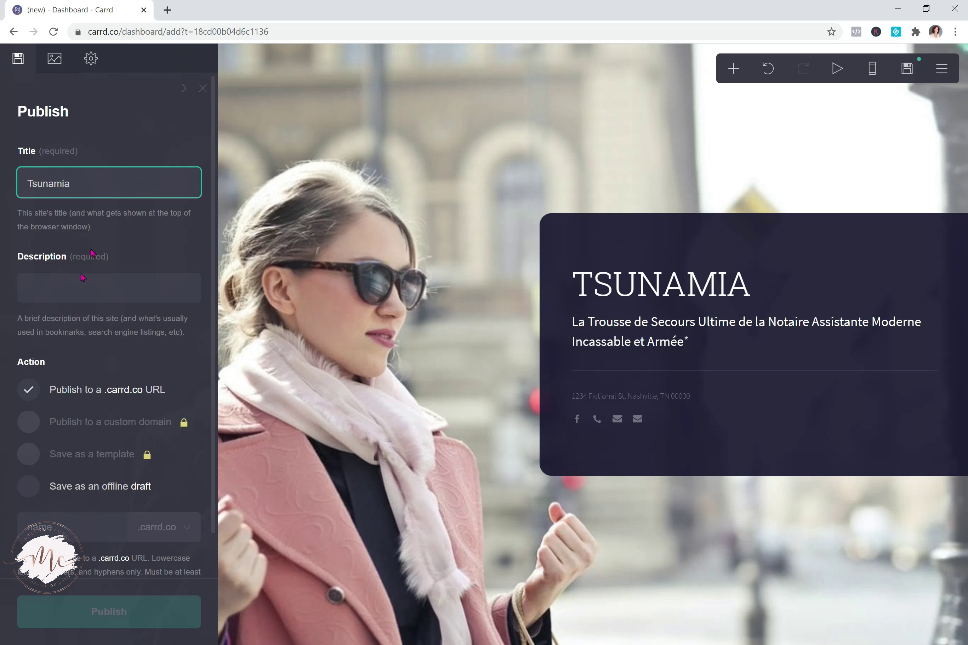
pyautogui.click(64, 286)
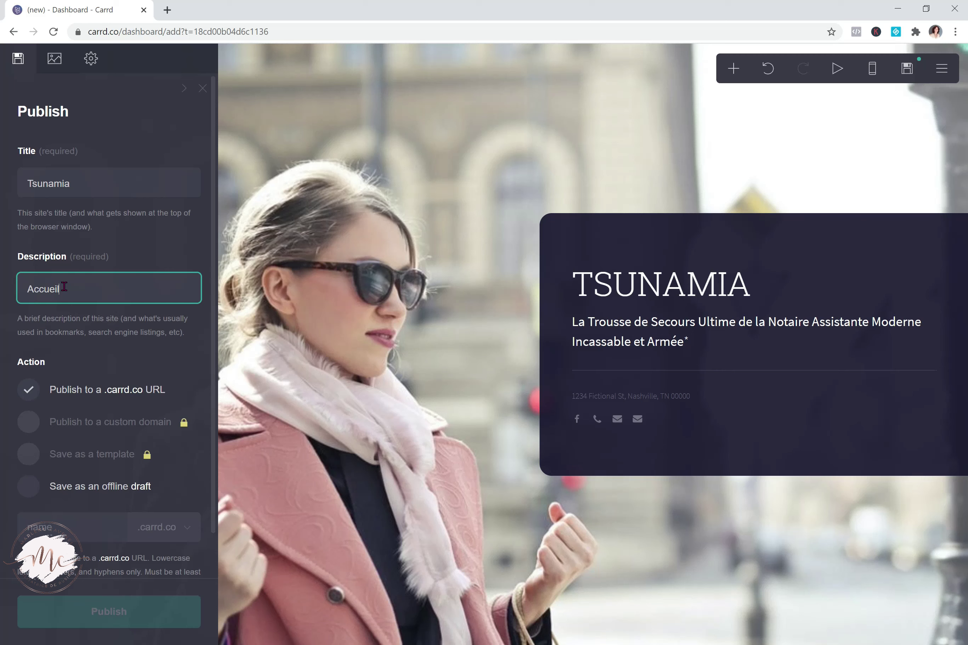
pyautogui.click(212, 298)
pyautogui.moveTo(213, 298); pyautogui.dragTo(215, 456)
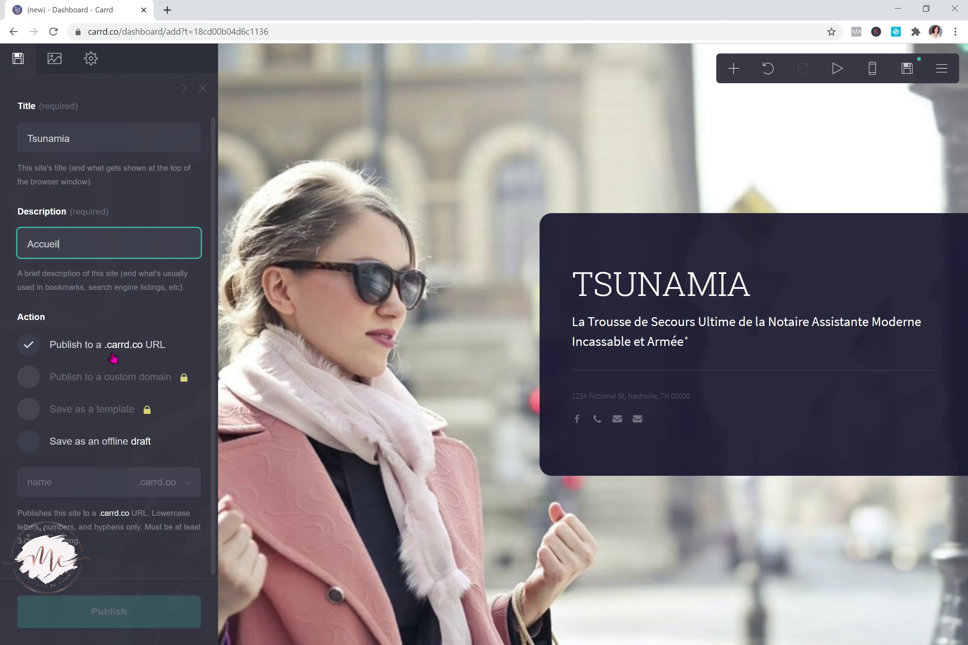
pyautogui.click(158, 349)
# Keep the .carrd.co domain, name the address tsunamia, and publish
pyautogui.click(139, 394)
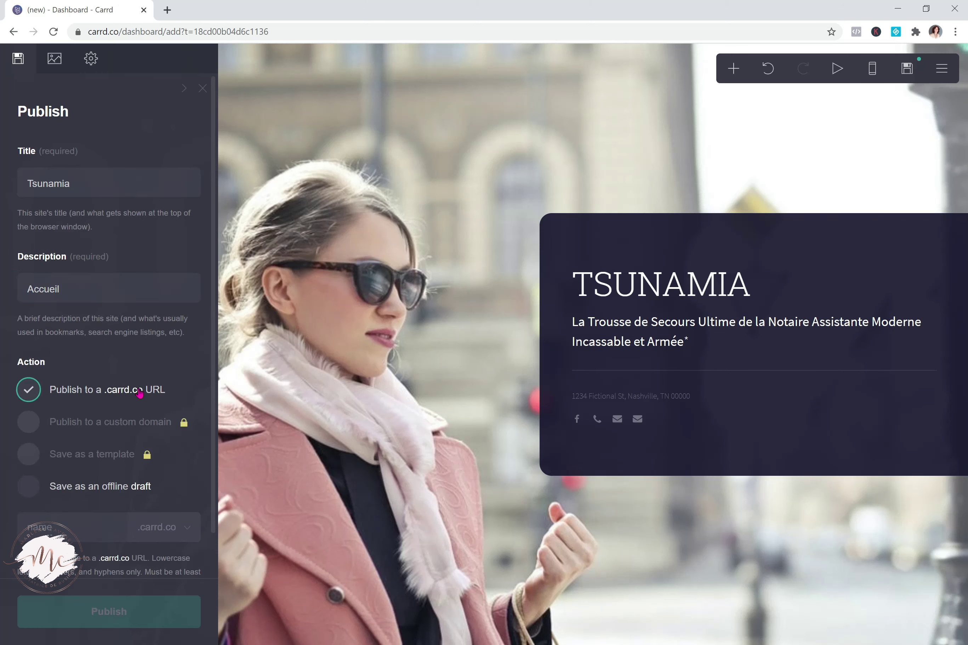
pyautogui.click(188, 529)
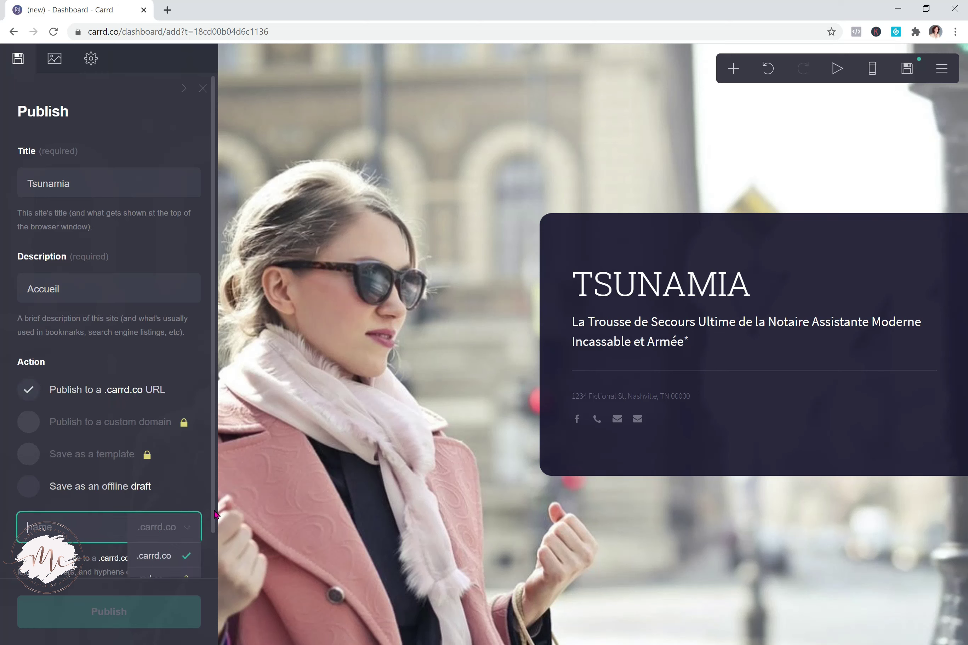
pyautogui.scroll(-2, 214, 517)
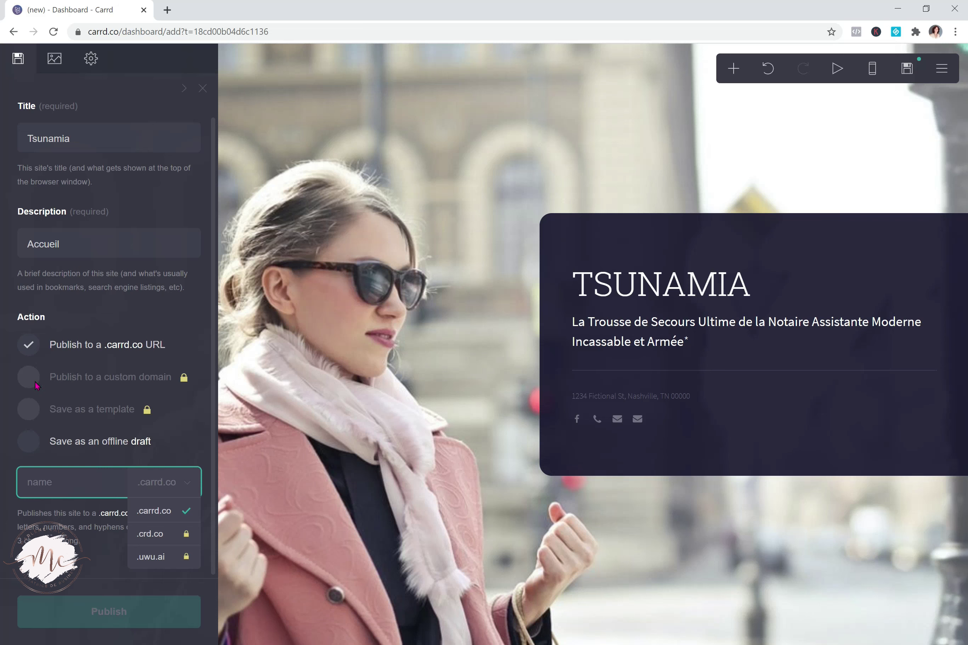
pyautogui.click(35, 384)
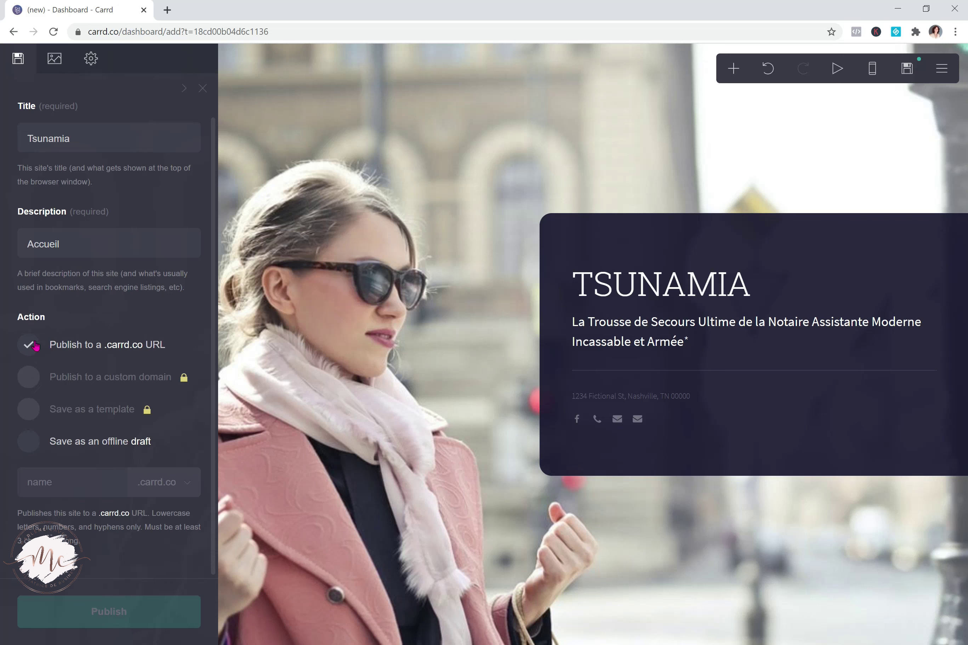
pyautogui.click(105, 479)
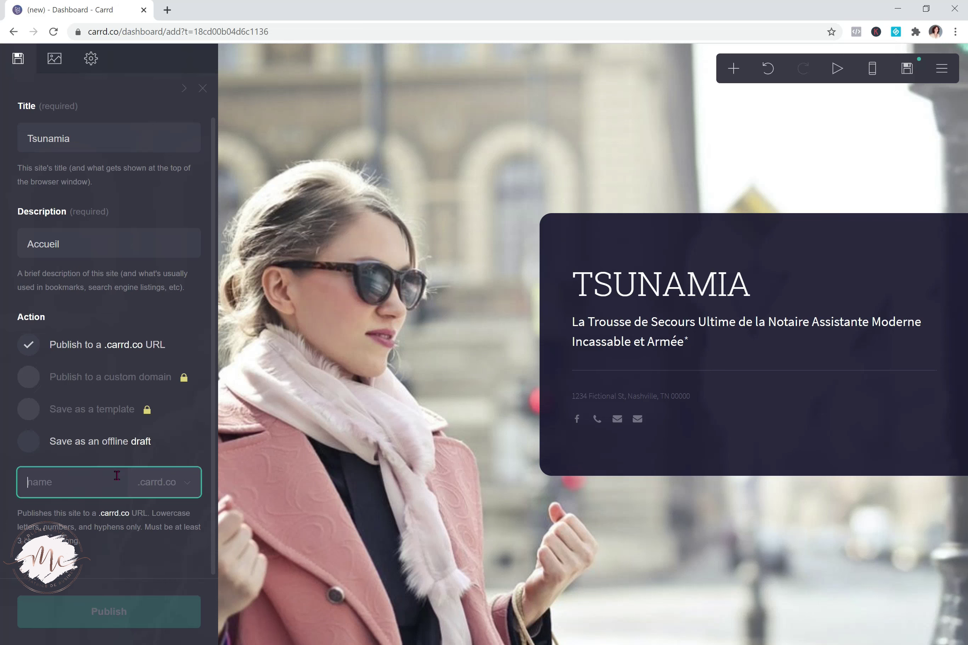
pyautogui.write('tsunamia')
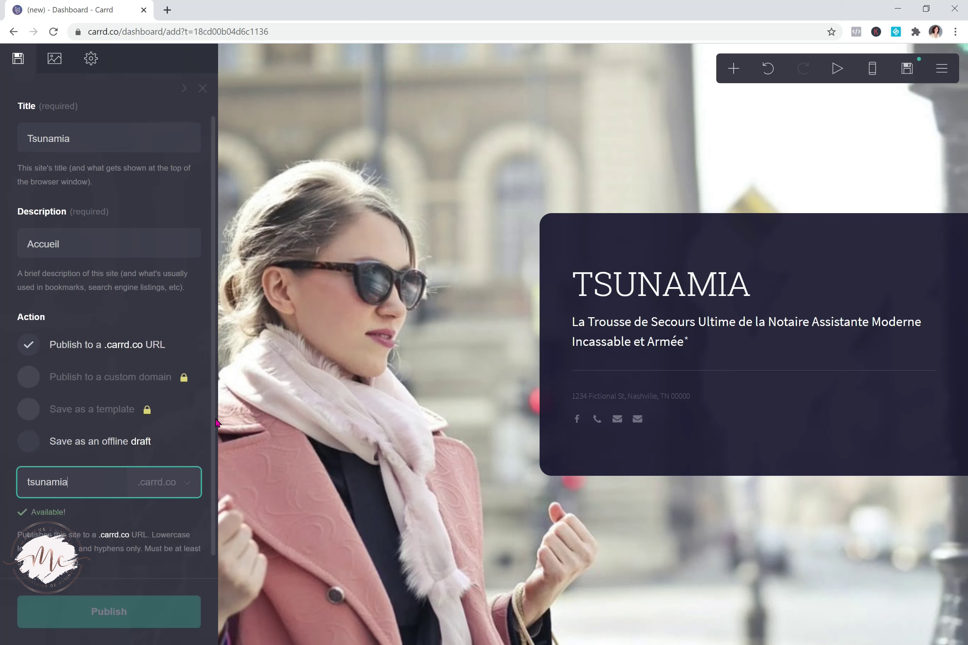
pyautogui.scroll(-1, 200, 458)
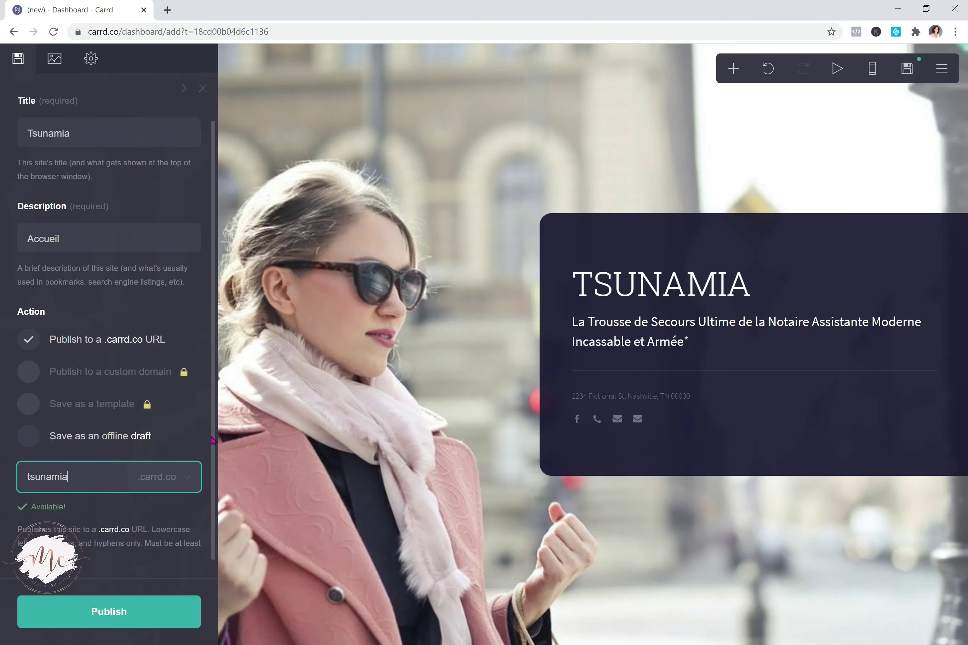
pyautogui.click(110, 617)
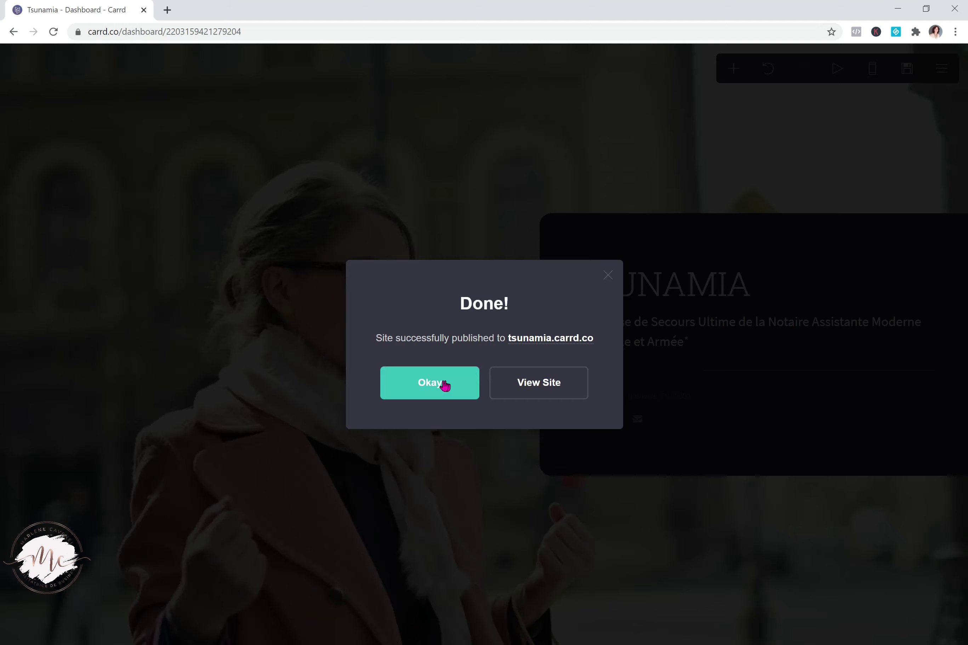
# View the live tsunamia.carrd.co site in a new tab, then dismiss the Done! confirmation in the editor
pyautogui.click(518, 381)
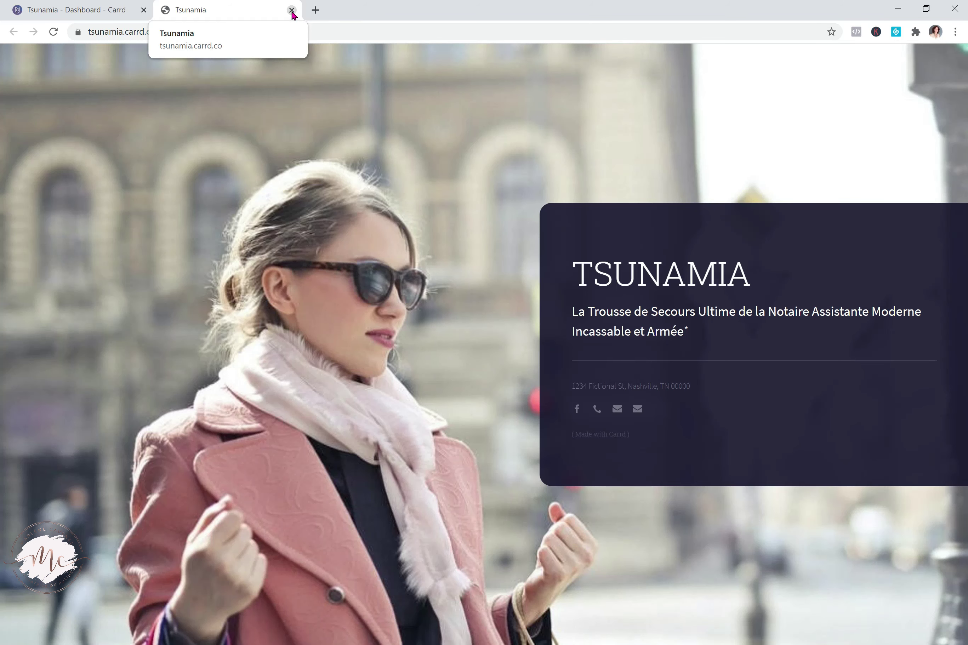
pyautogui.click(116, 10)
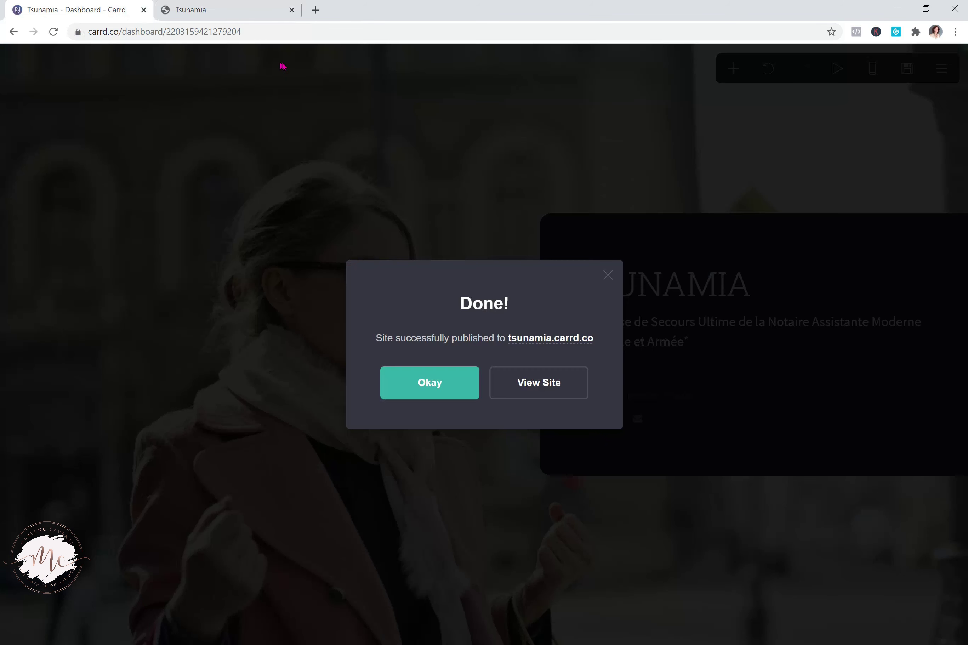
pyautogui.click(432, 384)
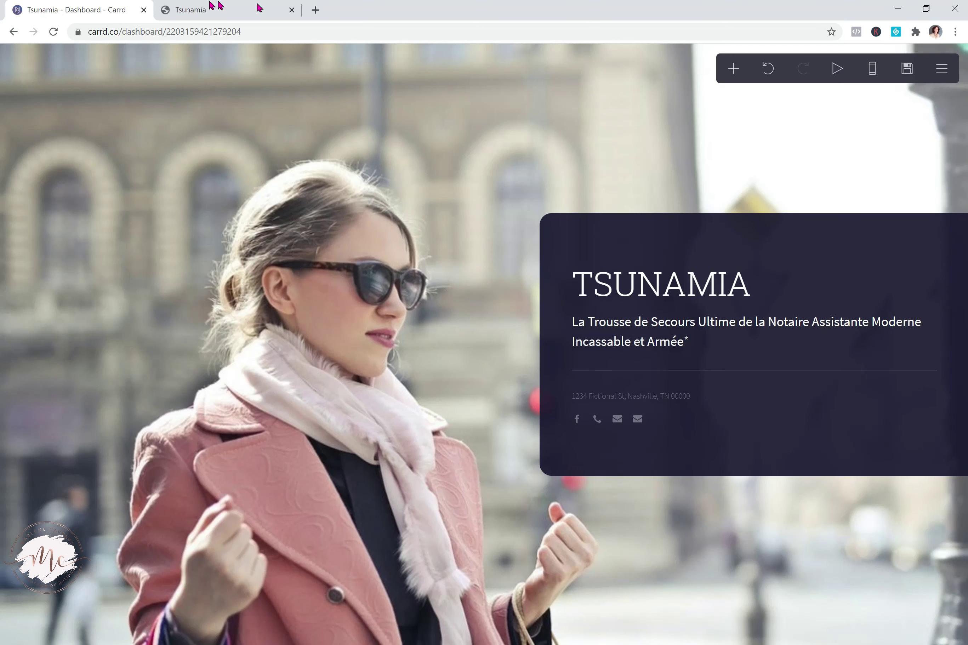
# Close the live site's tab and delete the duplicate Email icon from the social row
pyautogui.click(291, 10)
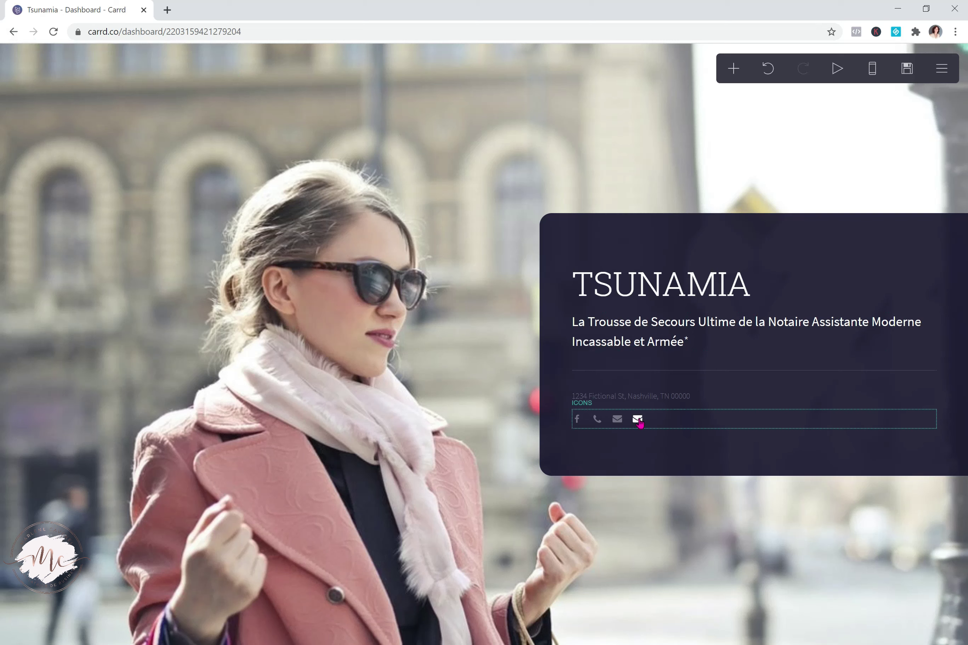
pyautogui.click(638, 419)
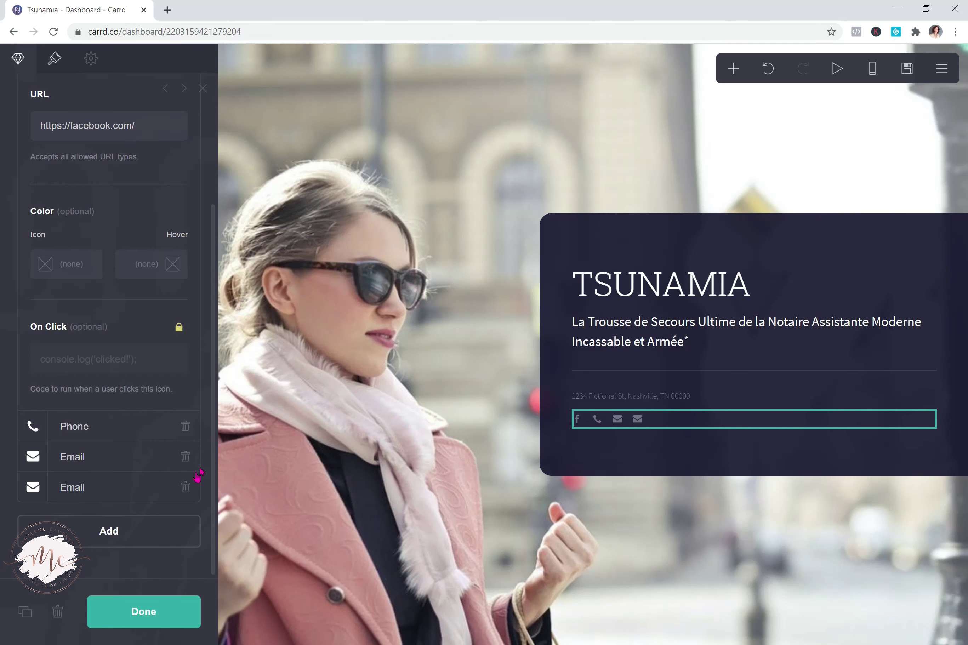
pyautogui.click(186, 487)
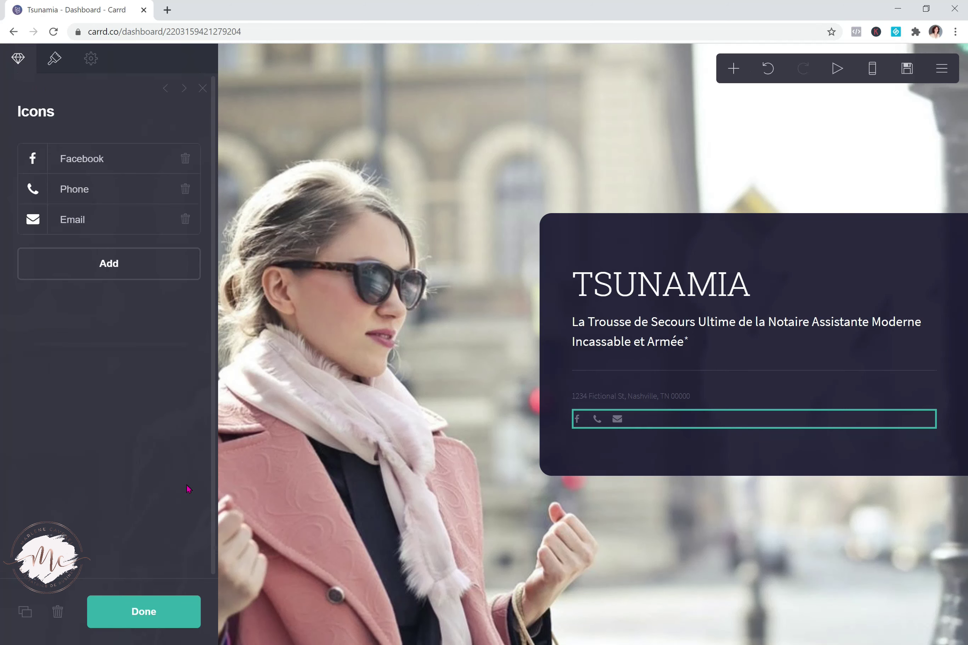
pyautogui.press('Escape')
# Review the Email icon's details, then add a new icon, which appears as a second Email
pyautogui.click(617, 421)
pyautogui.click(82, 225)
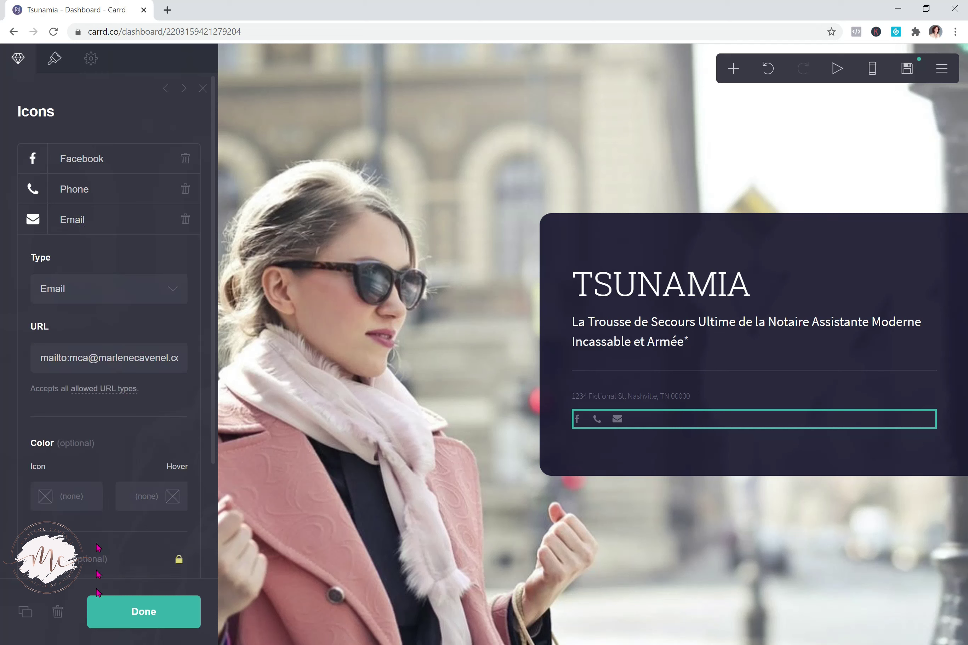
pyautogui.click(138, 616)
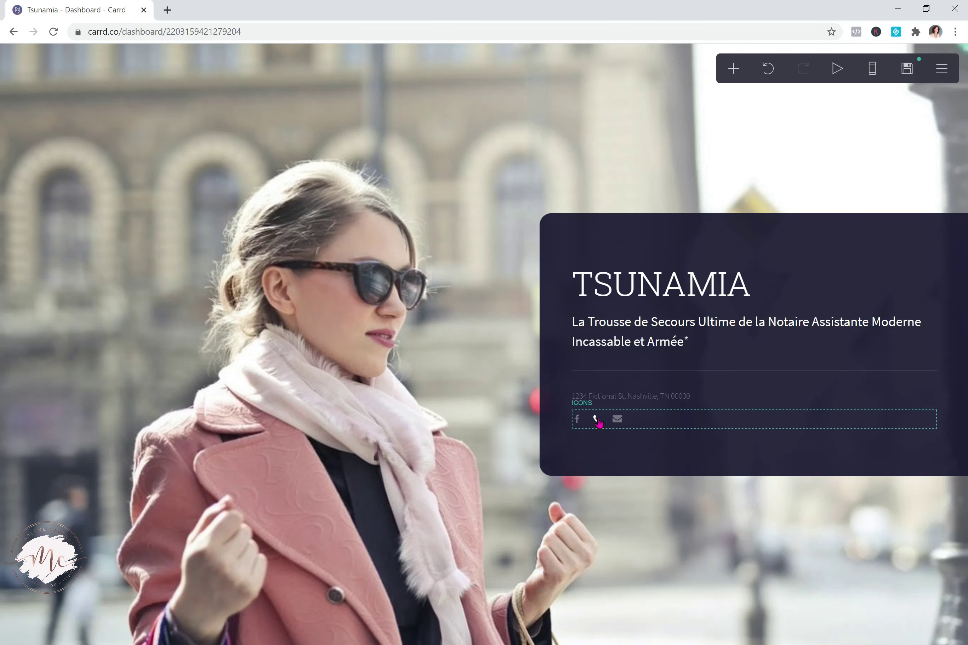
pyautogui.click(578, 420)
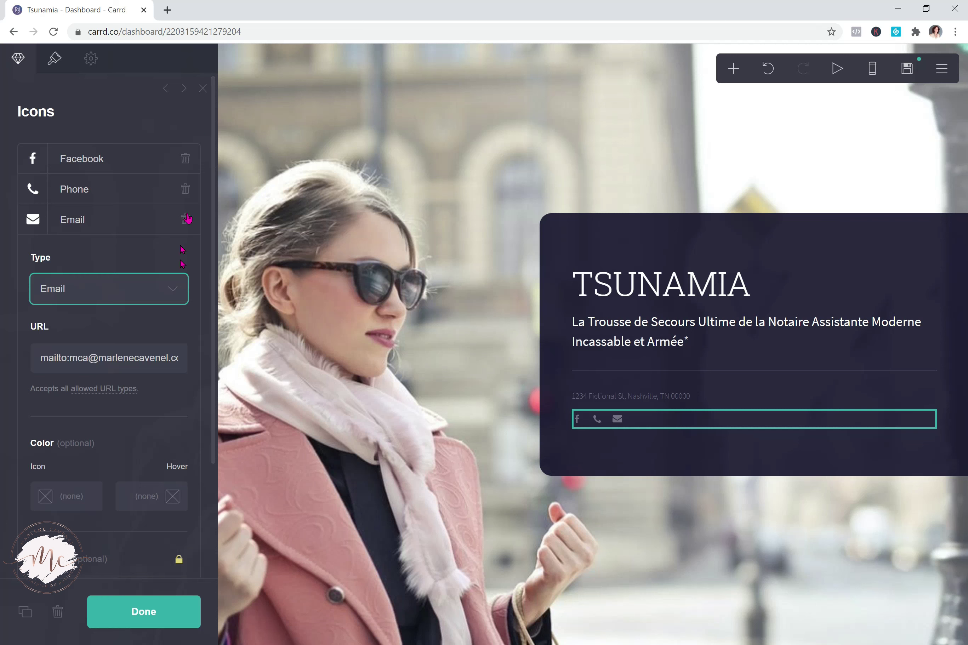
pyautogui.click(175, 122)
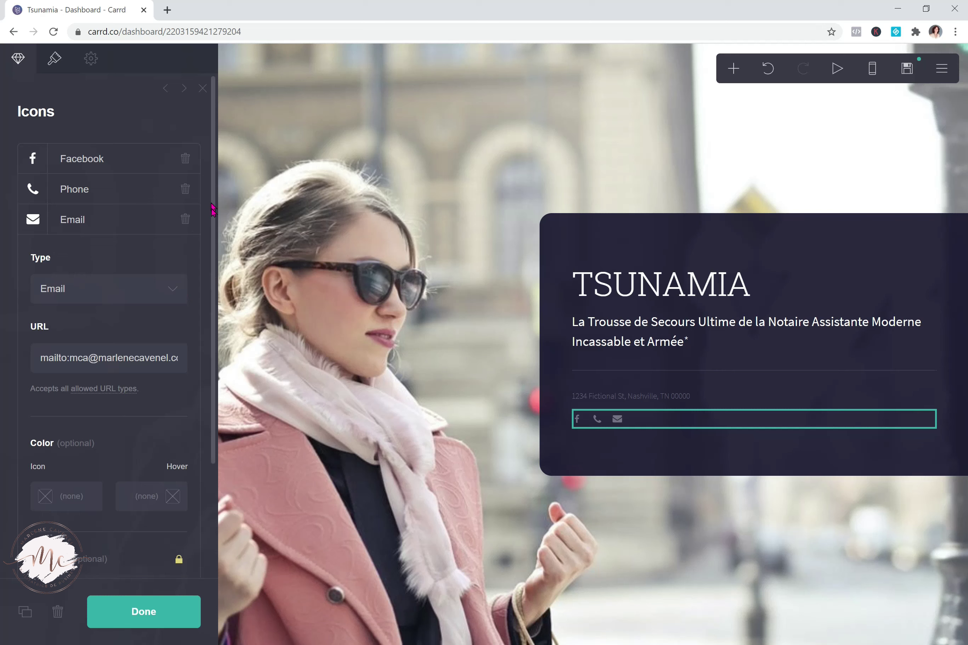
pyautogui.scroll(-3, 196, 292)
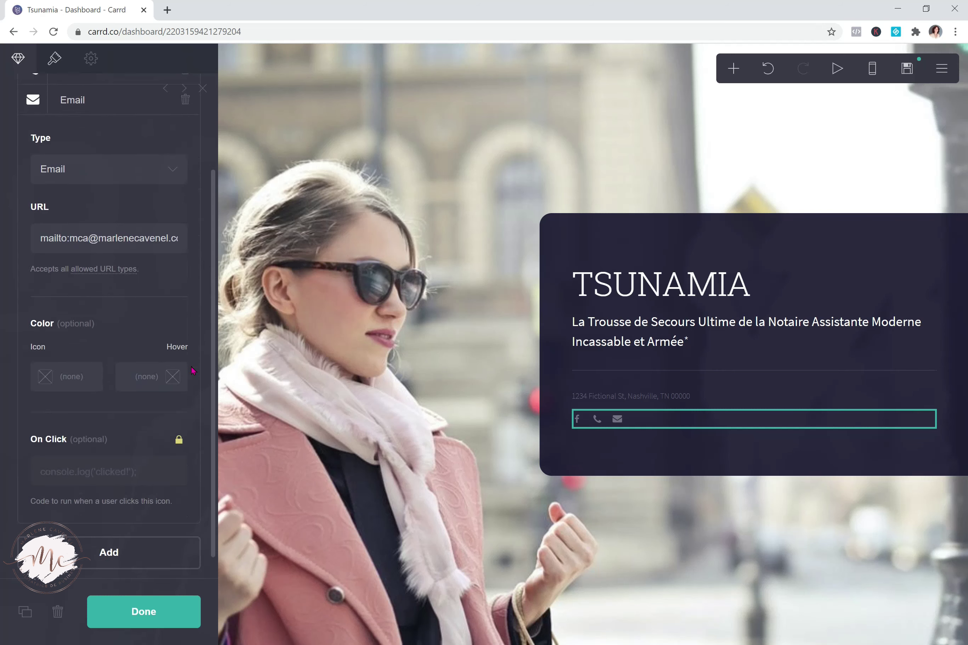
pyautogui.click(107, 542)
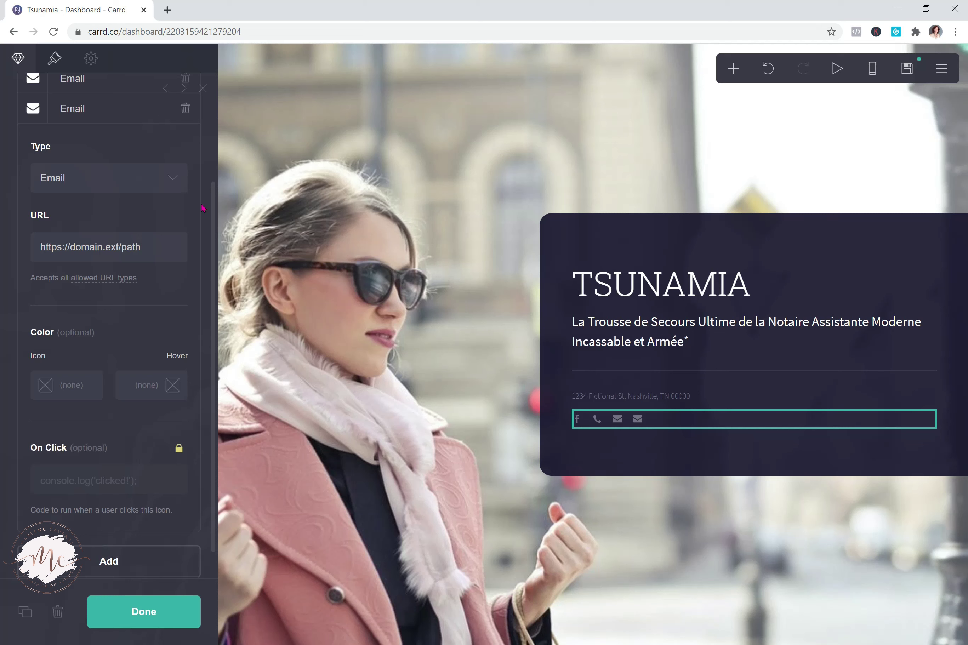
# Set the new icon's type to Calendar
pyautogui.scroll(2, 209, 223)
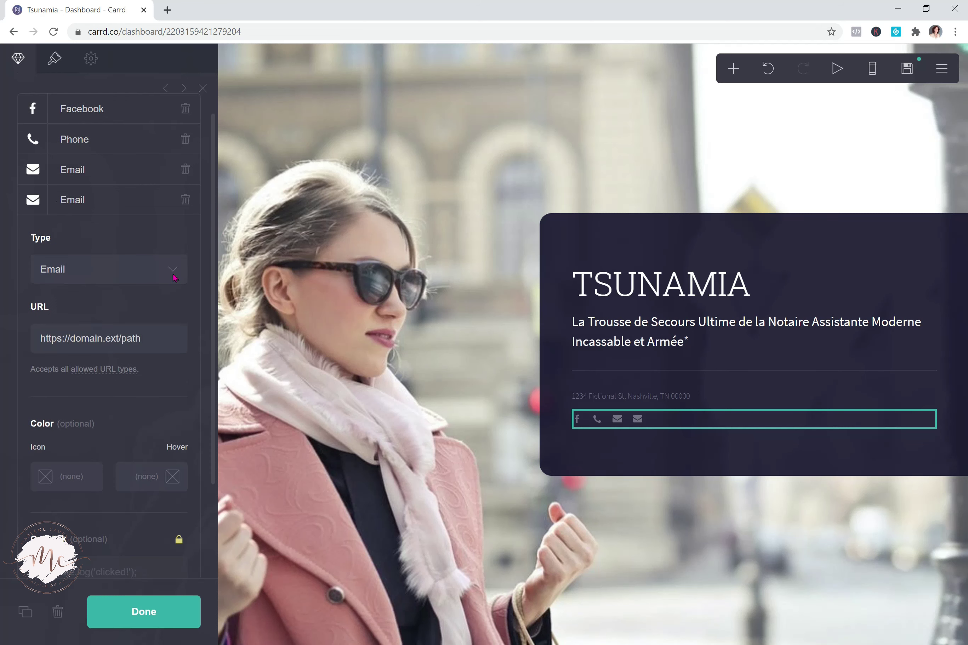
pyautogui.click(172, 269)
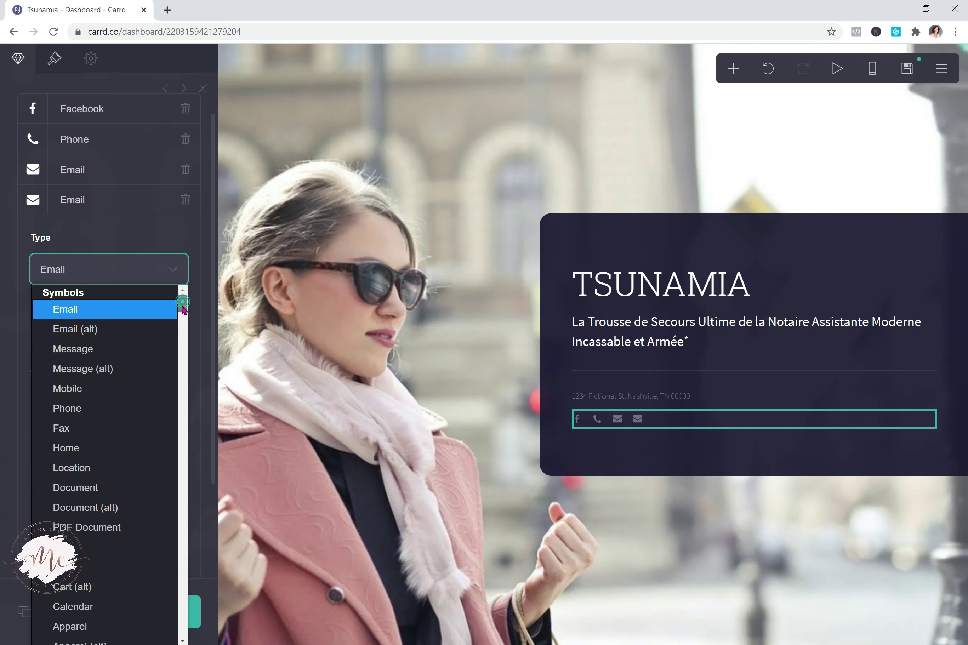
pyautogui.moveTo(182, 306); pyautogui.dragTo(183, 310)
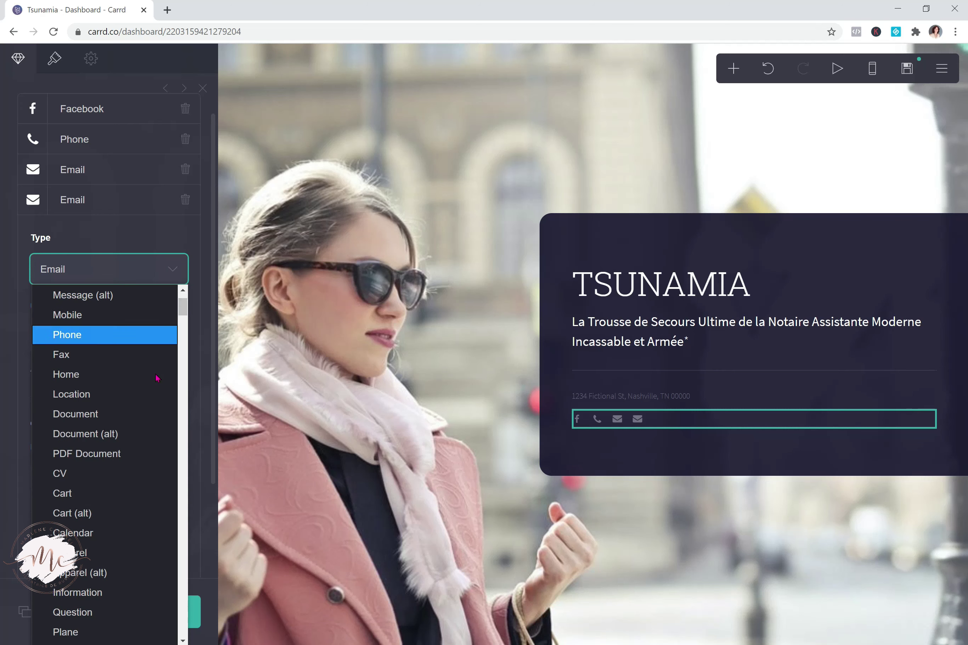
pyautogui.moveTo(183, 309); pyautogui.dragTo(189, 316)
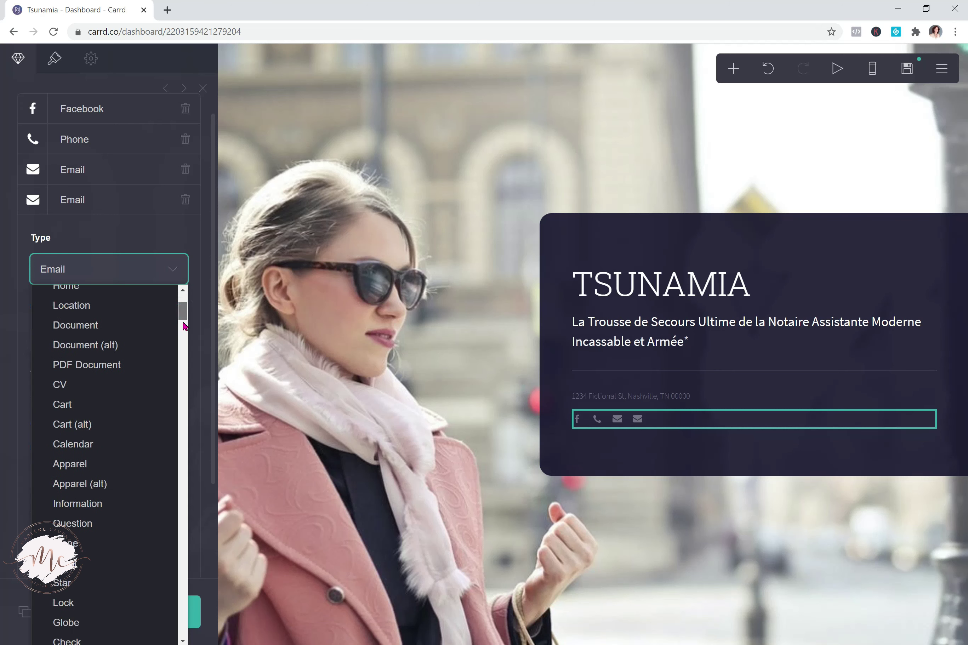
pyautogui.click(132, 447)
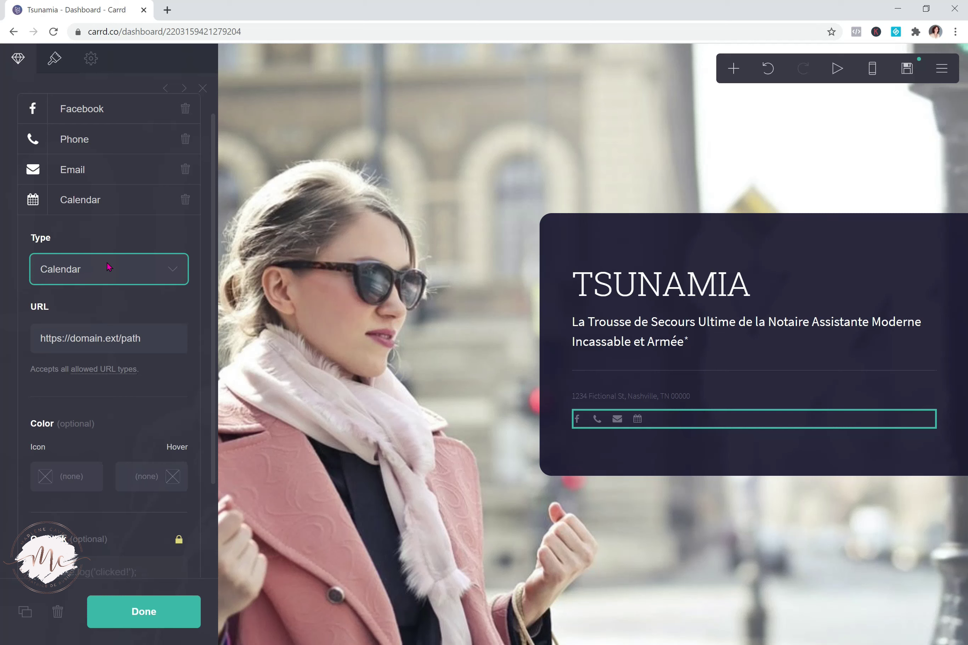
# Change the new icon's type to Menu, then to First Chevron (Light)
pyautogui.click(173, 269)
pyautogui.moveTo(183, 308); pyautogui.dragTo(188, 337)
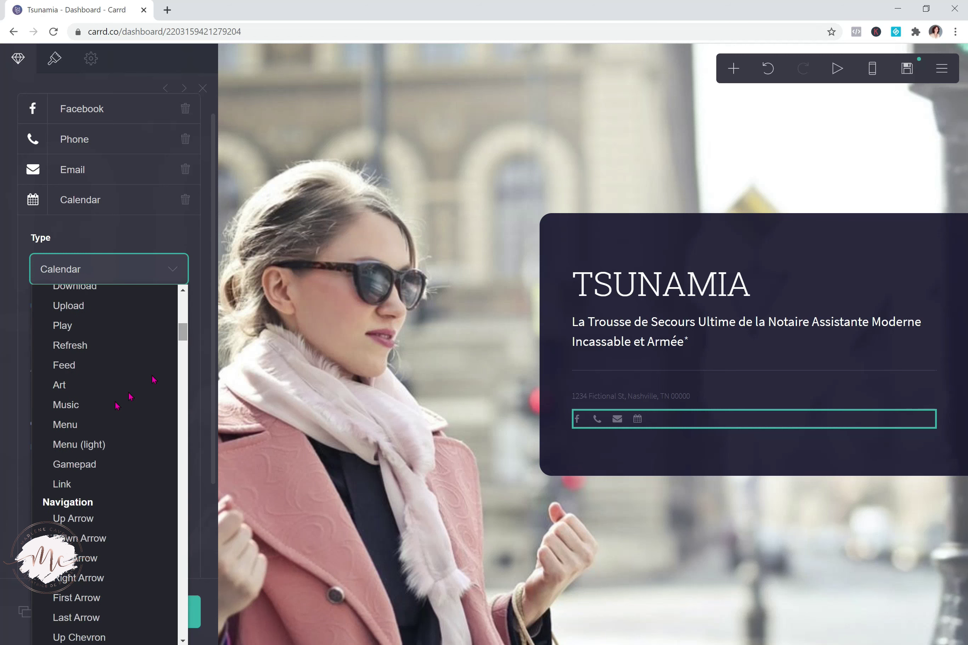
pyautogui.click(96, 426)
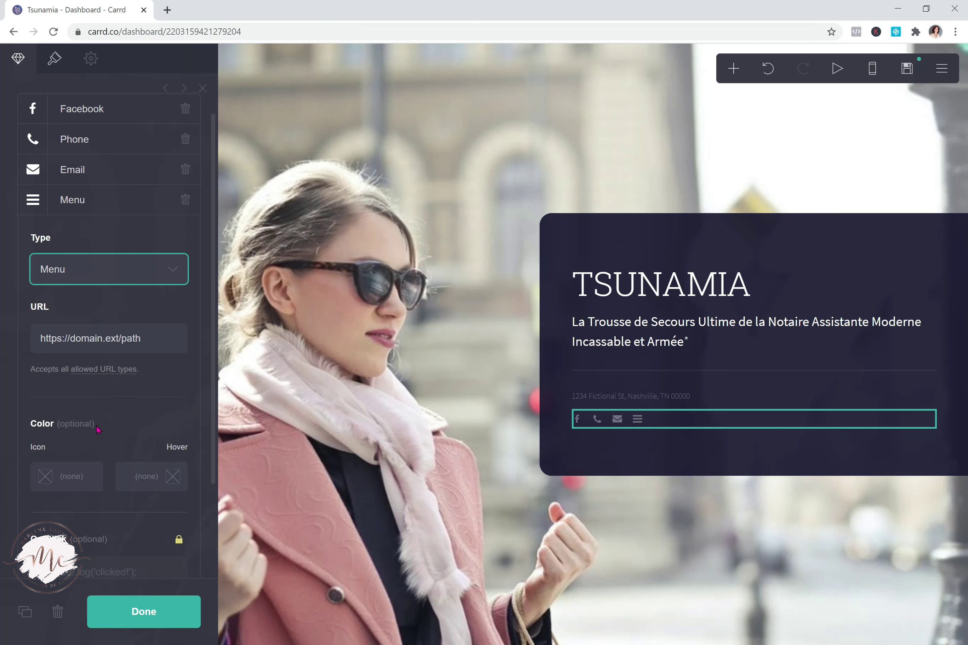
pyautogui.click(177, 274)
pyautogui.moveTo(183, 327); pyautogui.dragTo(185, 357)
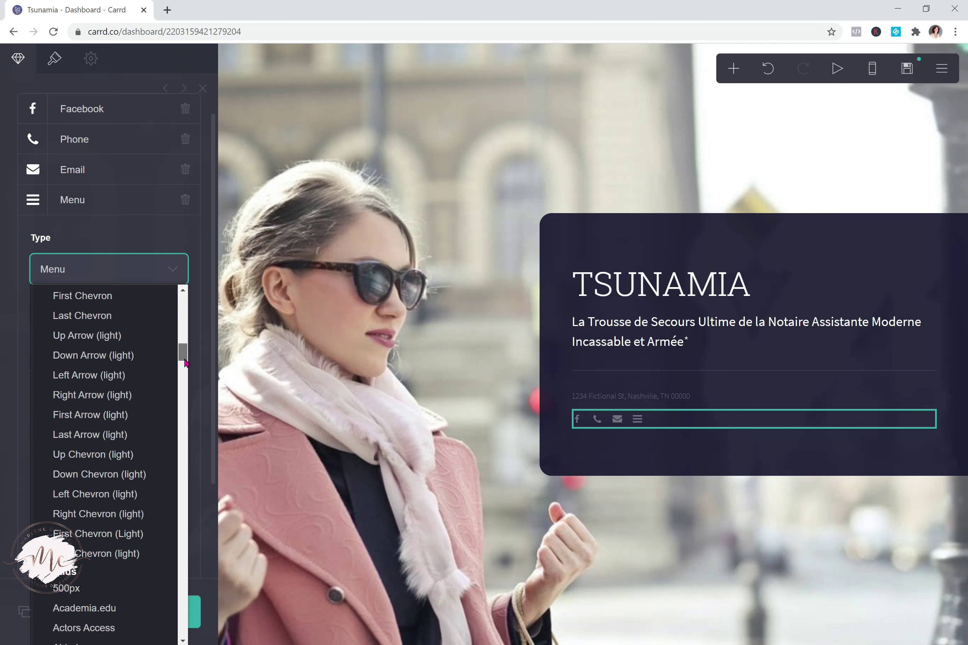
pyautogui.click(95, 532)
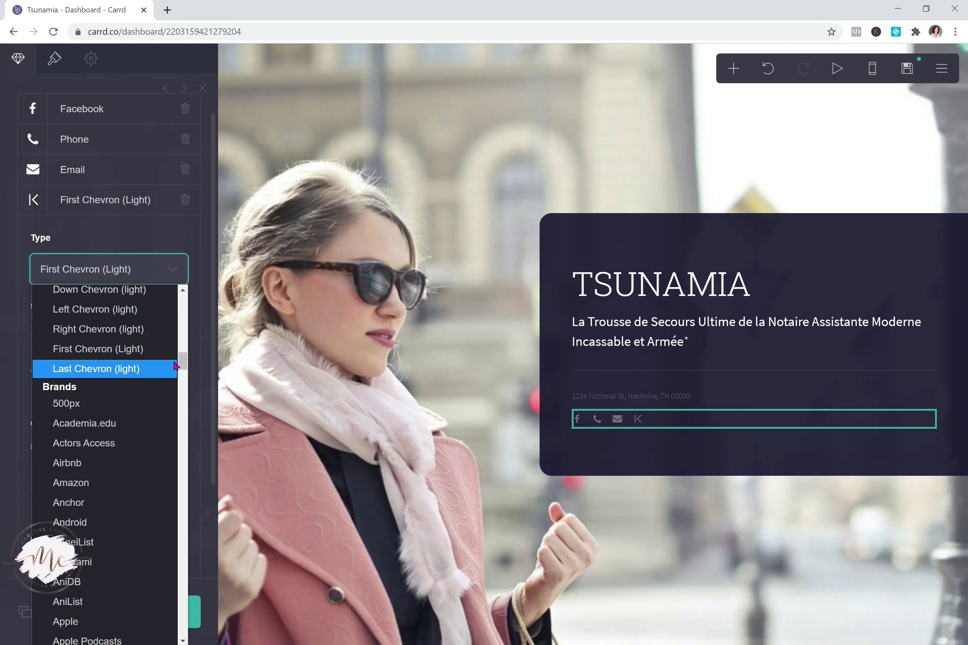
pyautogui.moveTo(186, 366); pyautogui.dragTo(183, 429)
pyautogui.scroll(-3, 124, 479)
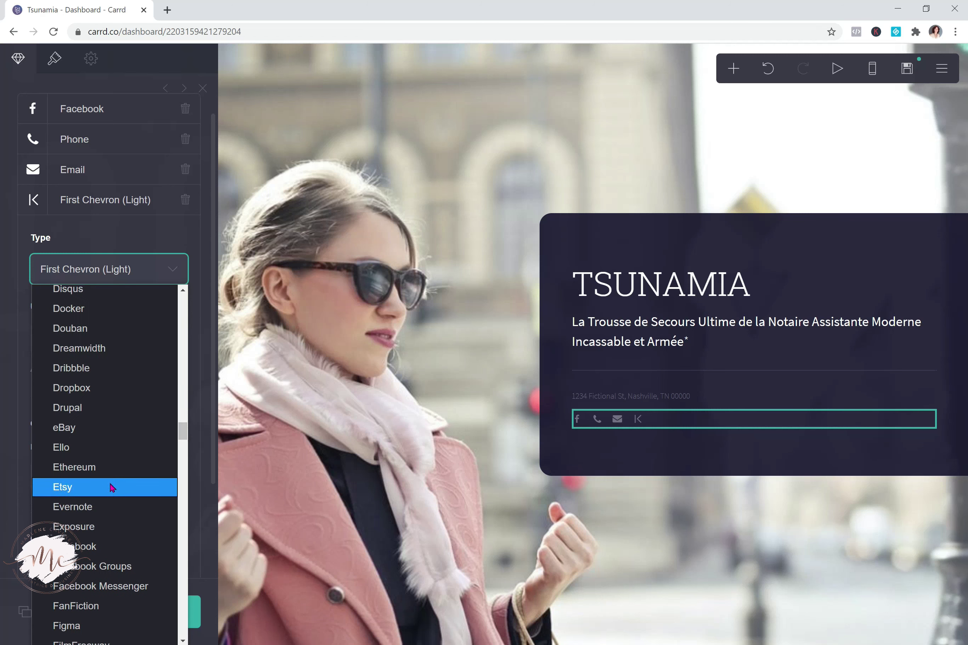
# Switch the fourth icon's type from Etsy to YouTube and click Done
pyautogui.click(112, 488)
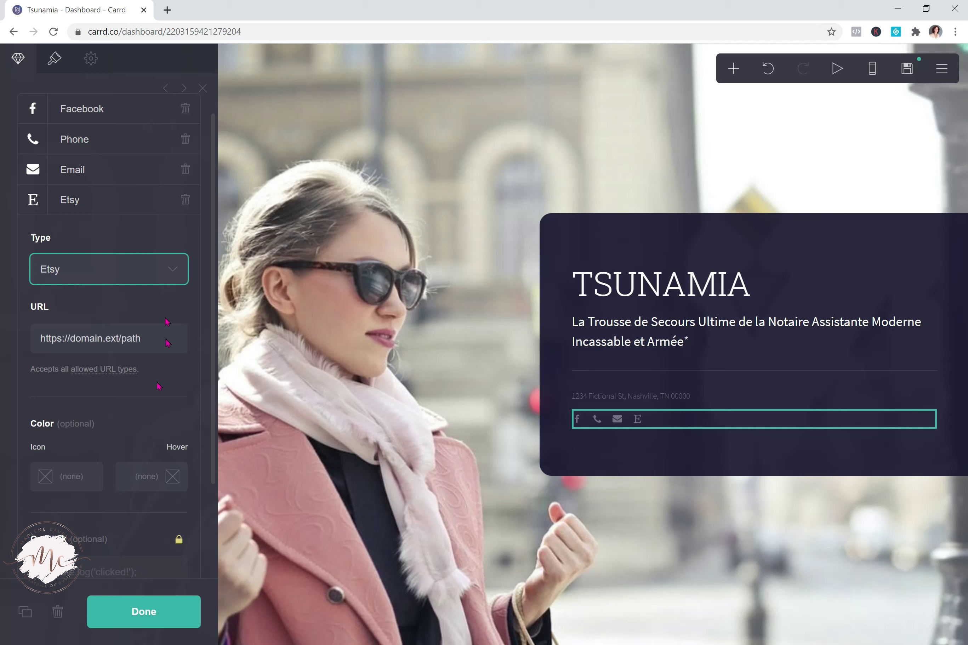
pyautogui.click(171, 268)
pyautogui.moveTo(186, 425)
pyautogui.mouseDown()
pyautogui.moveTo(194, 472)
pyautogui.moveTo(175, 493)
pyautogui.moveTo(193, 639)
pyautogui.mouseUp()
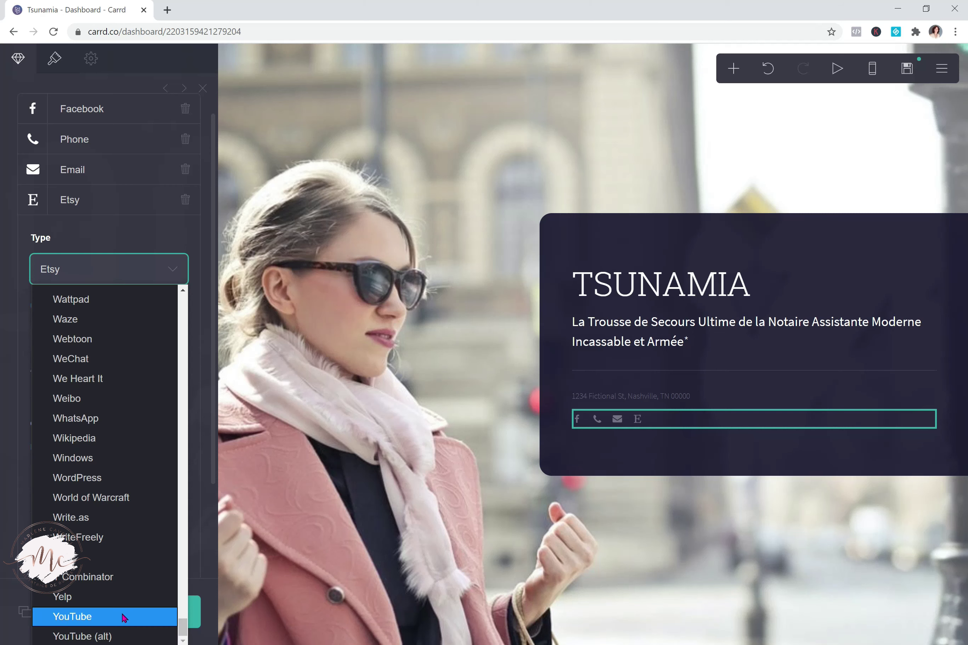
pyautogui.click(124, 618)
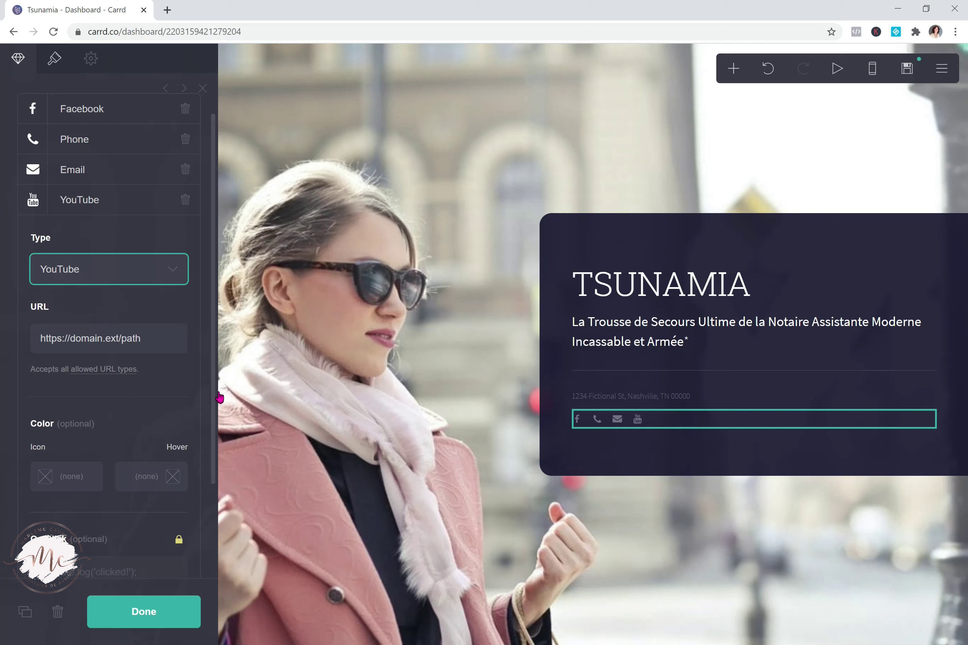
pyautogui.scroll(-1, 213, 405)
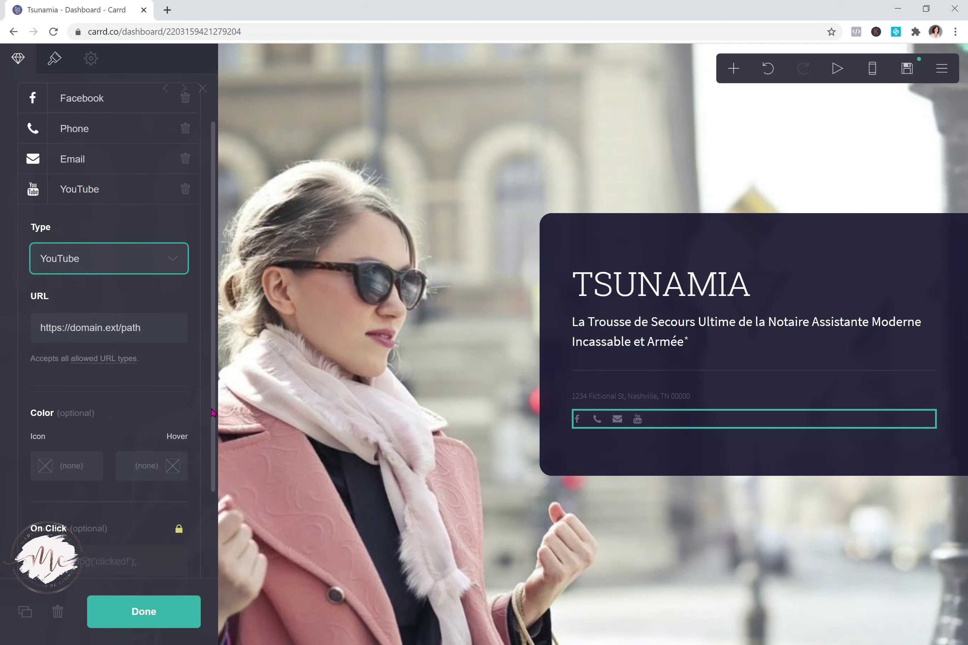
pyautogui.scroll(-1, 213, 413)
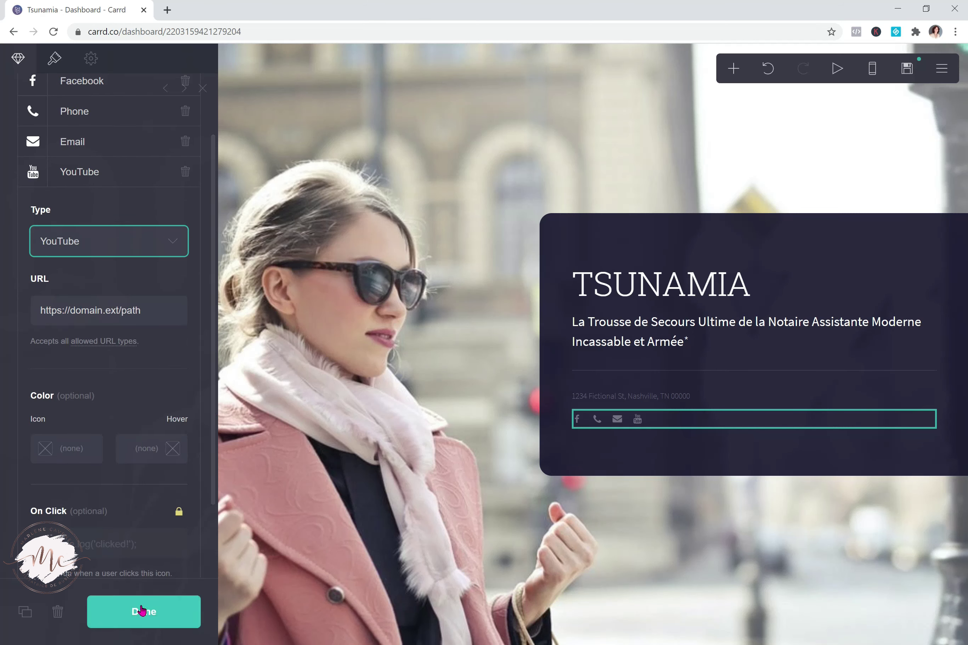
pyautogui.click(142, 610)
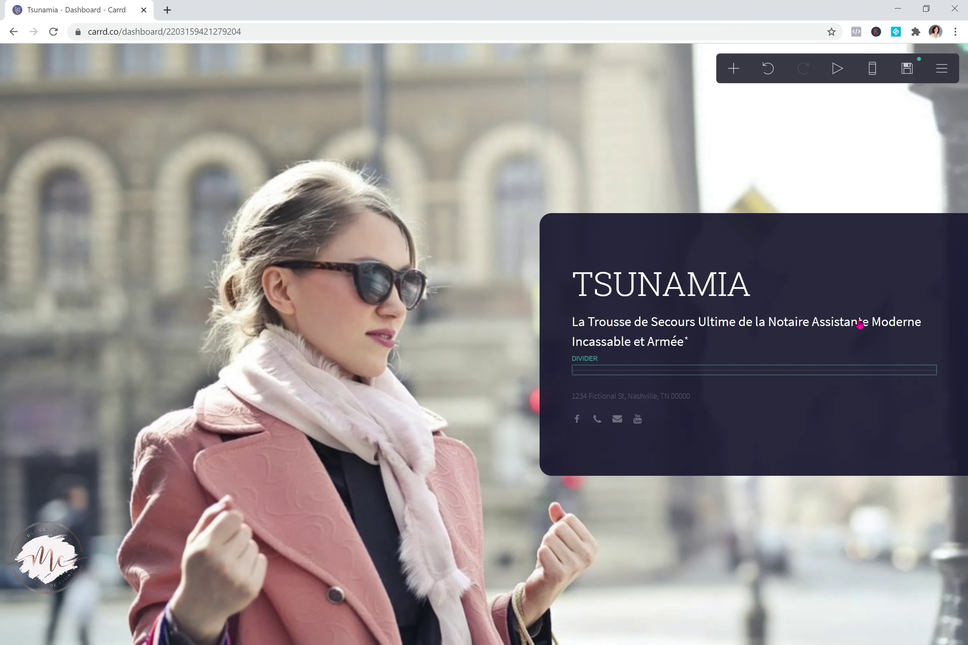
# Open the Background panel showing the street photo as an Image background with Fill size
pyautogui.click(734, 68)
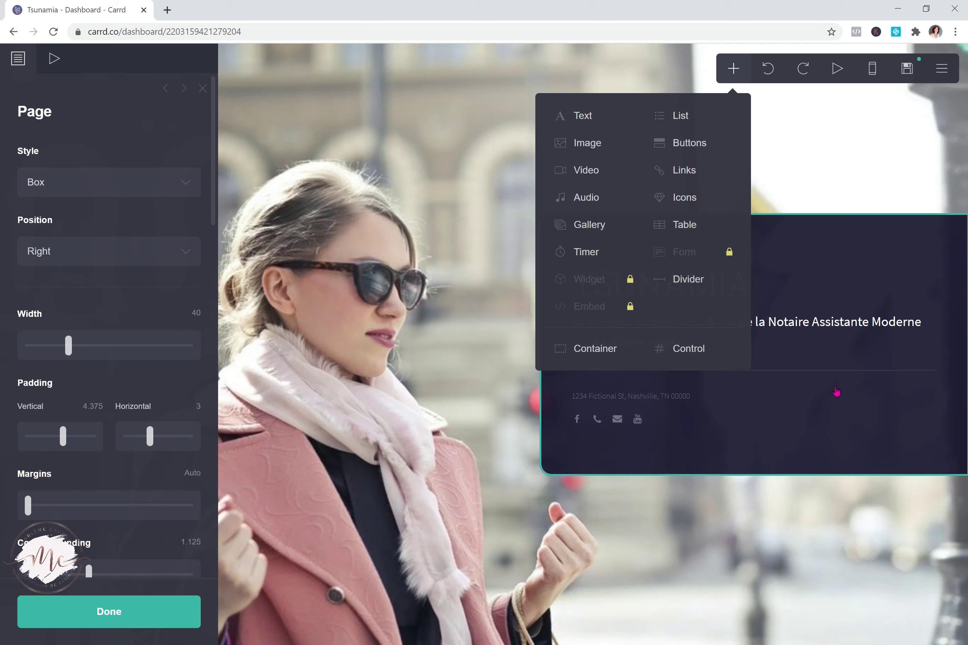
pyautogui.click(843, 542)
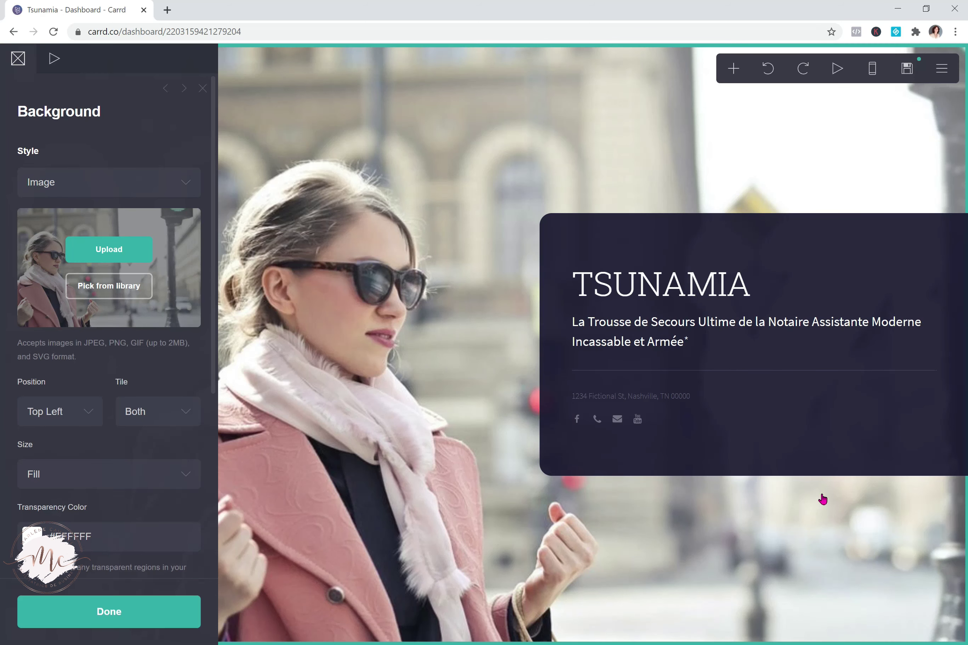